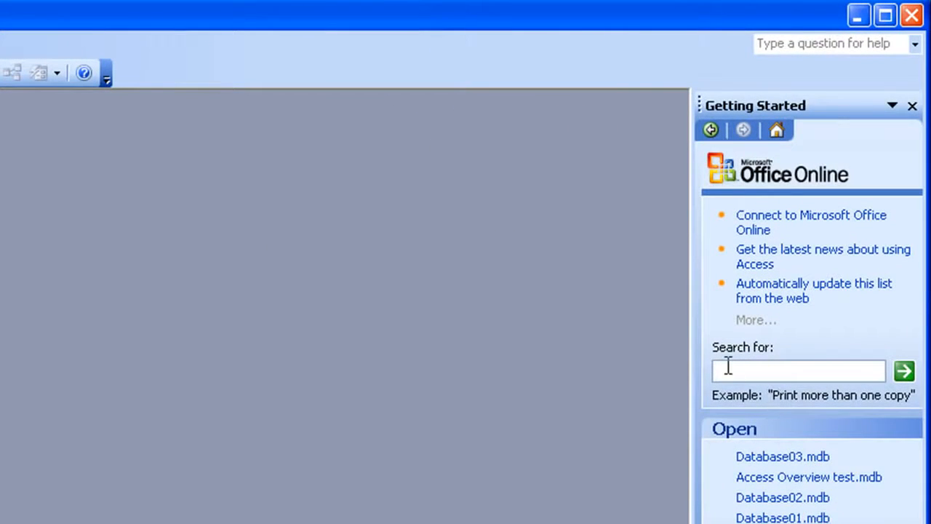
Create a blank database named ABC Limited in the Access folder.
left_click(913, 107)
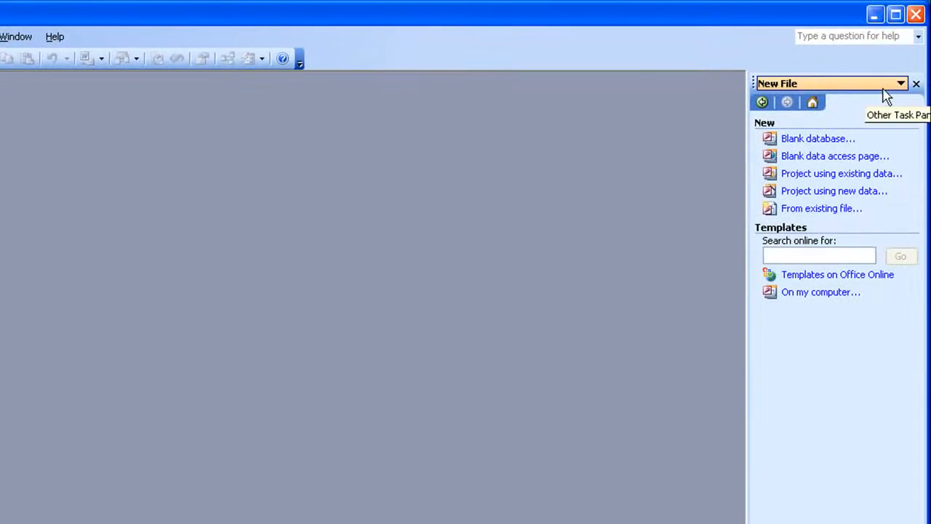
left_click(806, 146)
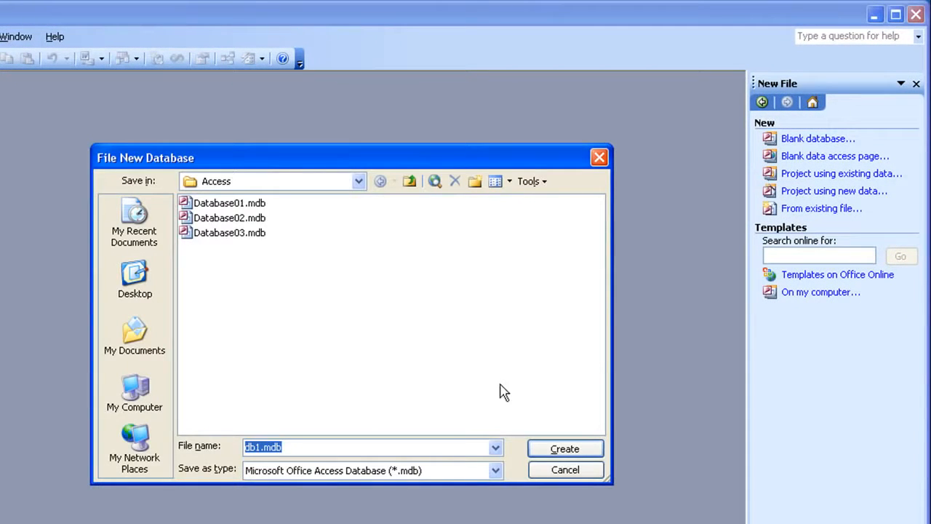
type("ABC Limited")
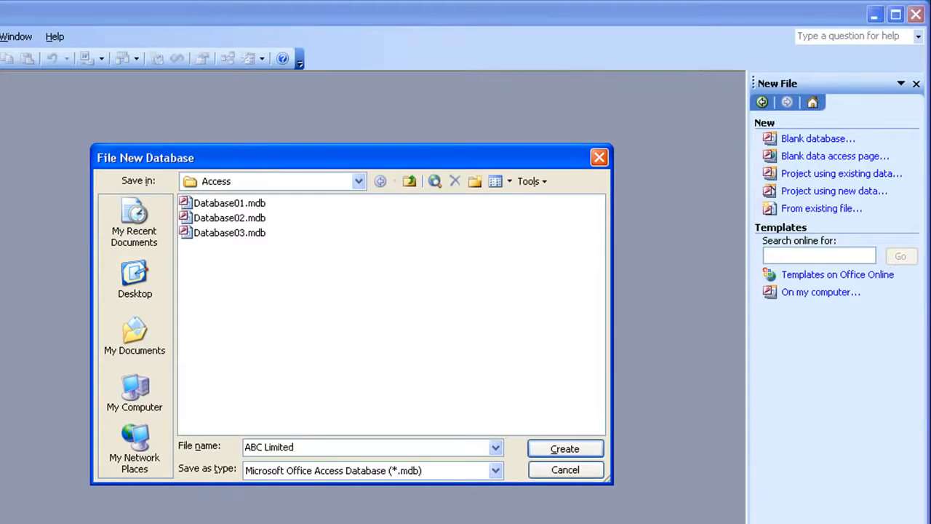
key("Return")
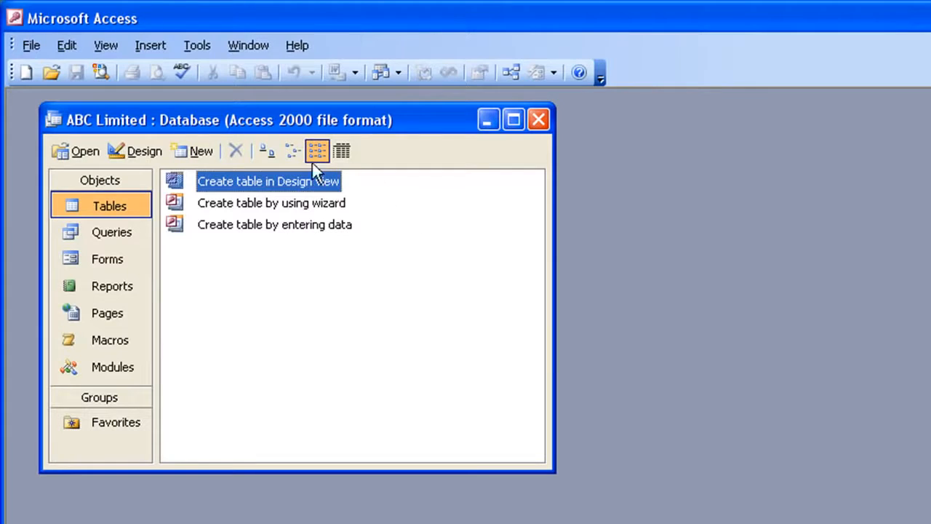
Create a new table in Design View and move its window up over the database window.
left_click(195, 151)
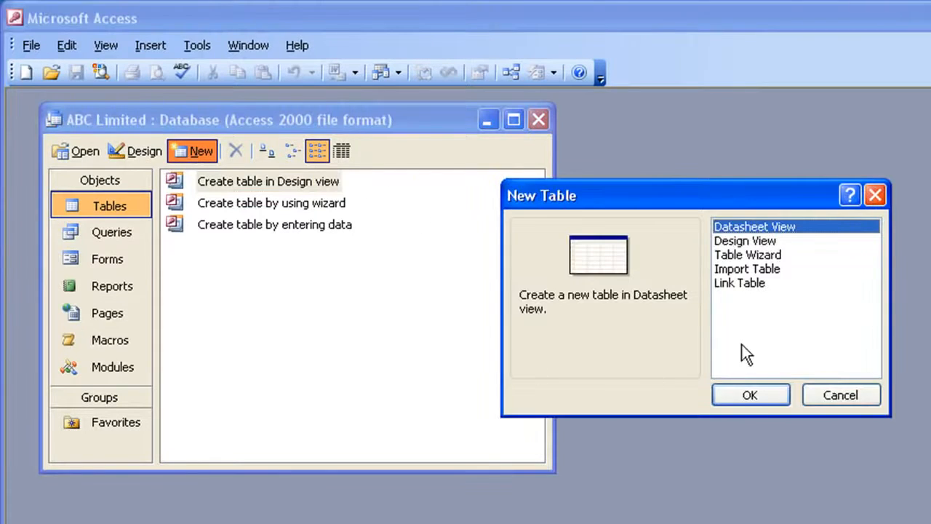
left_click(743, 243)
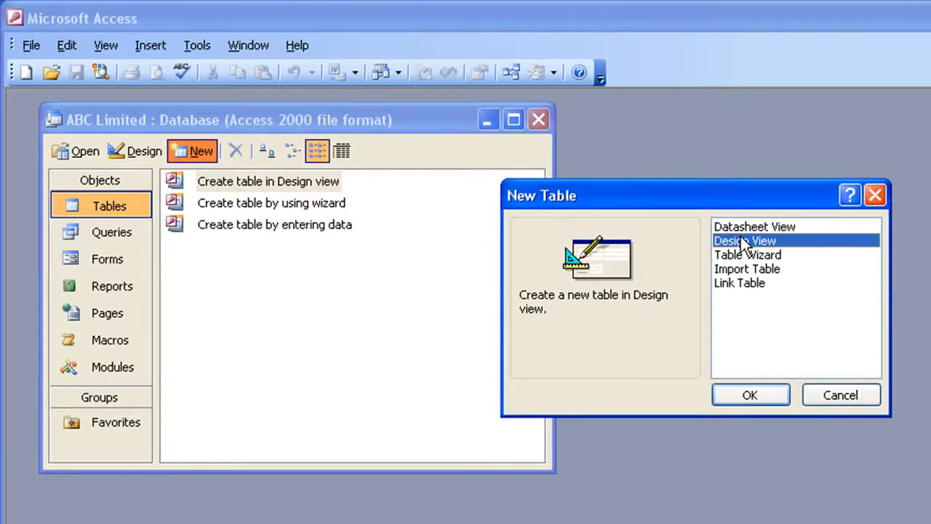
left_click(734, 395)
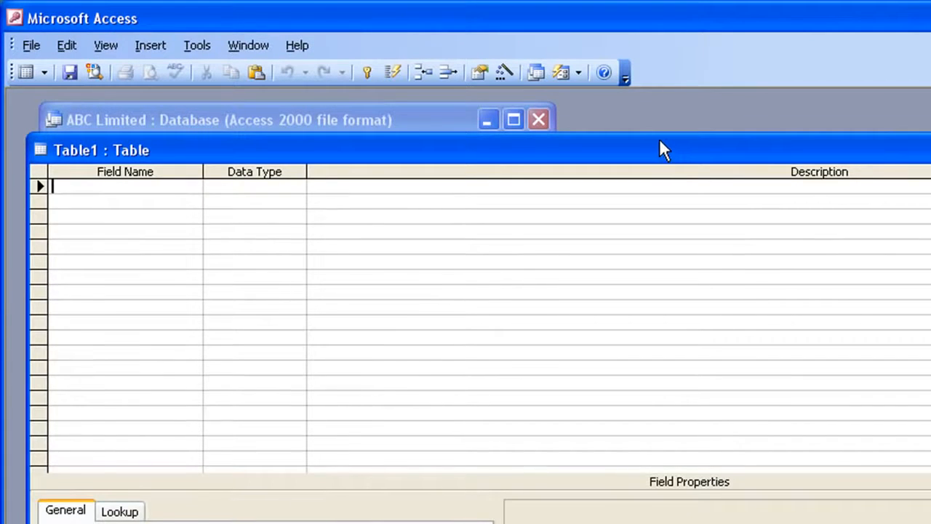
left_click_drag(660, 140, 647, 118)
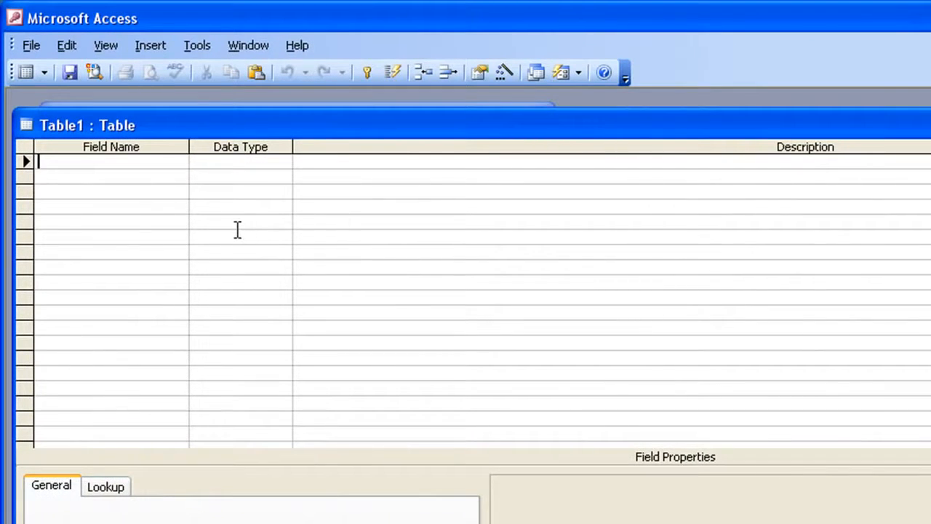
left_click_drag(331, 117, 332, 110)
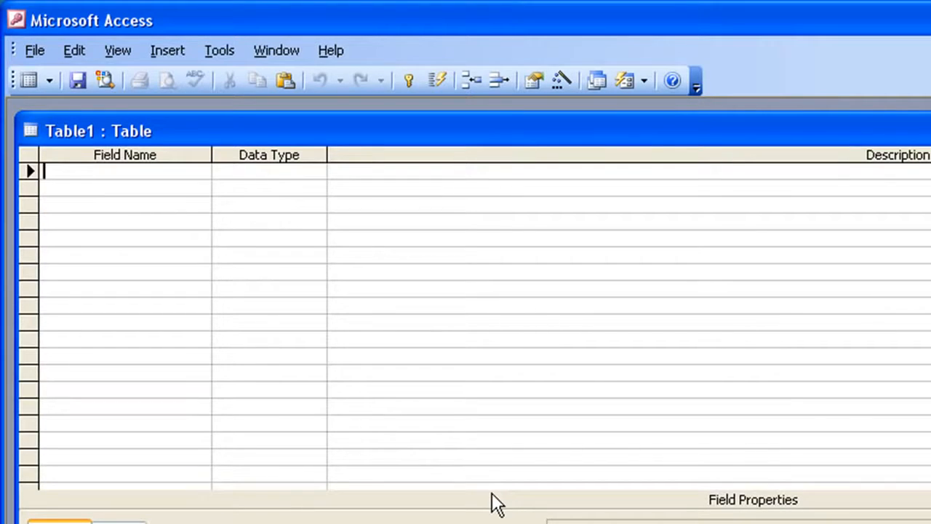
Add a Product ID field with the AutoNumber data type as the table's first field.
type("Product ")
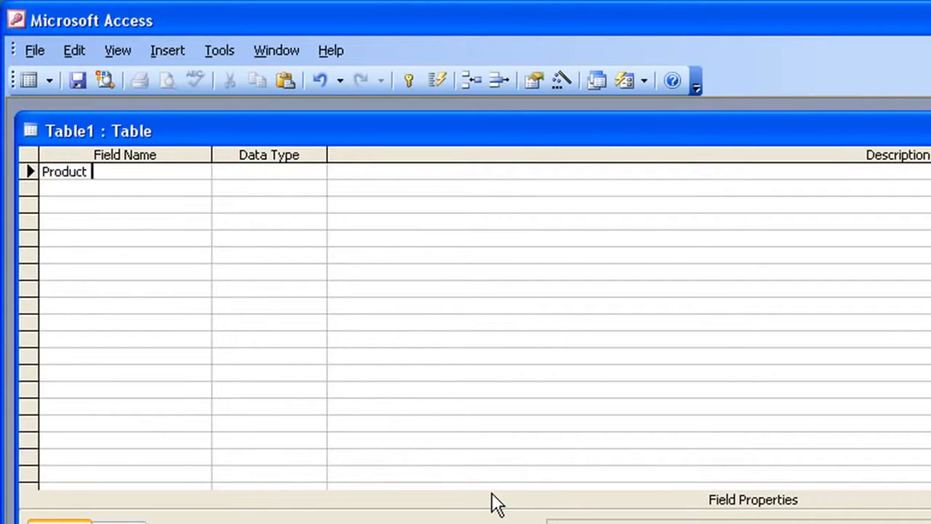
type("ID")
key("Tab")
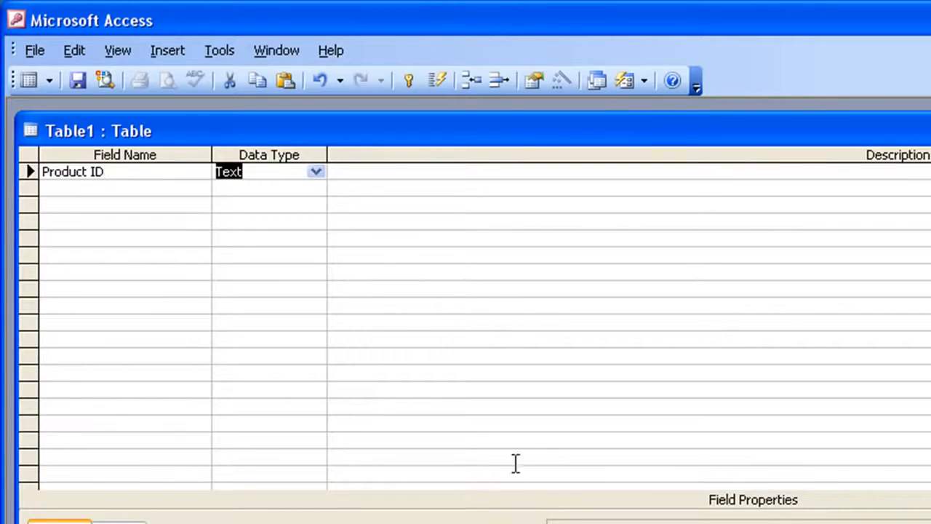
left_click(316, 172)
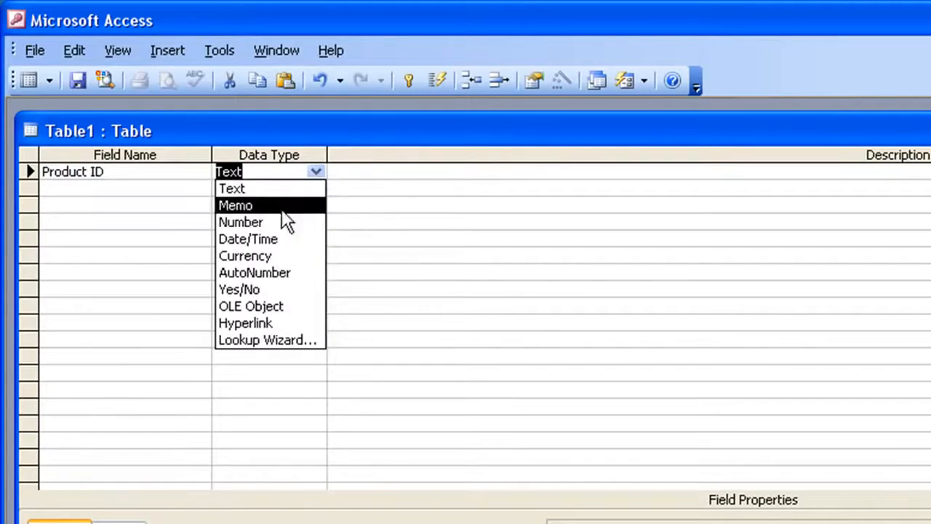
left_click(281, 272)
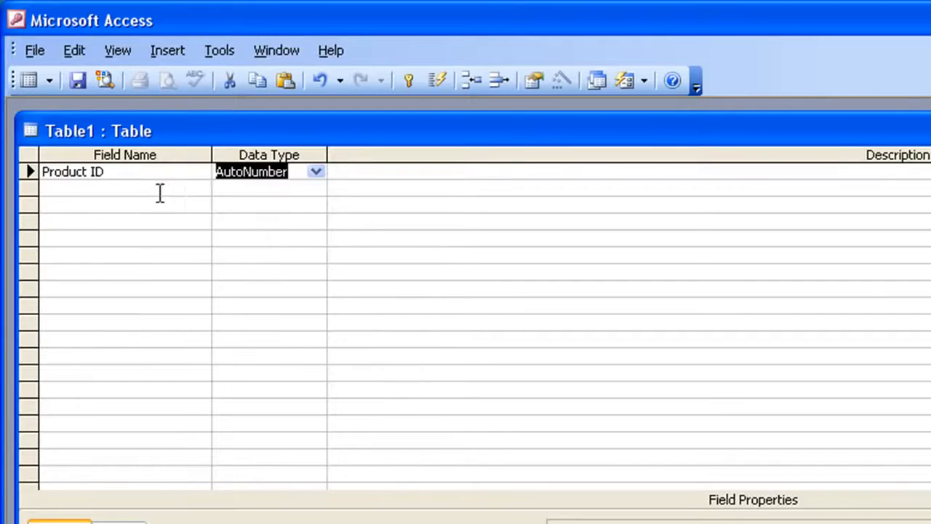
Add a Product Name field with the Text data type below Product ID.
left_click(157, 194)
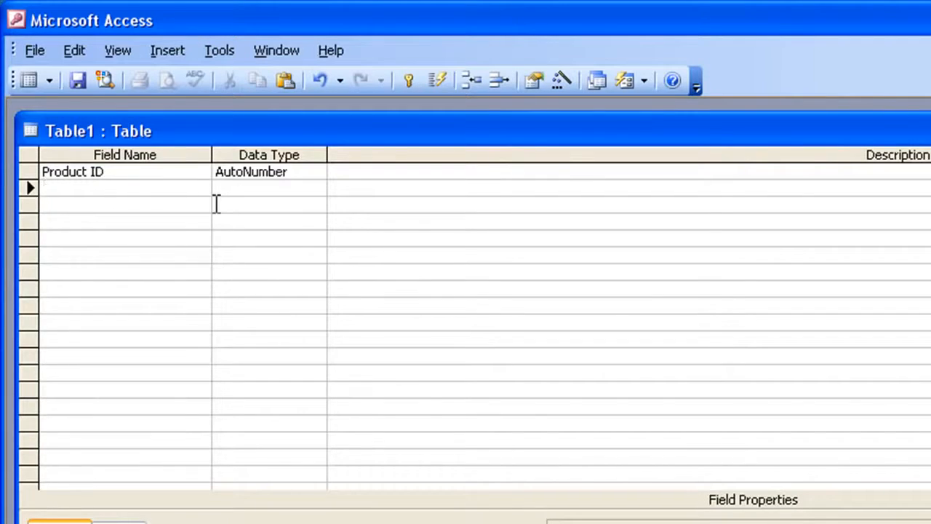
type("Product Name")
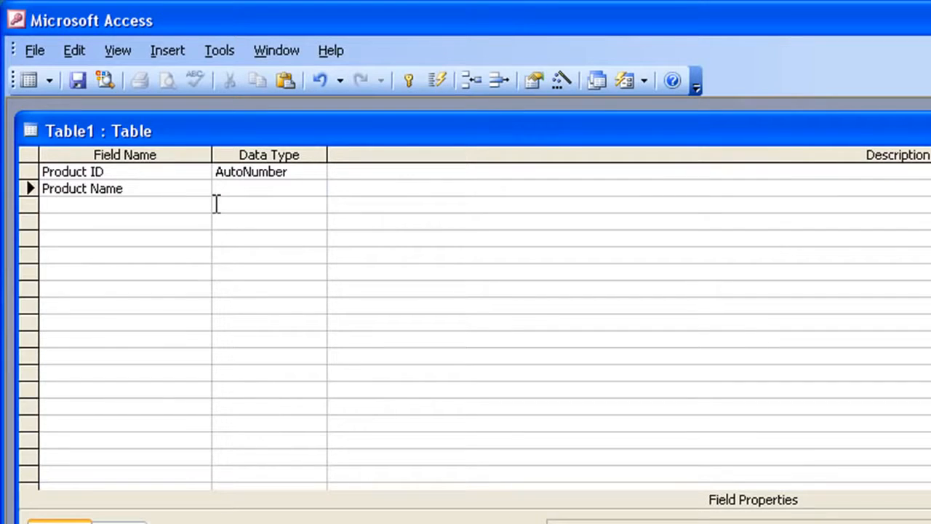
key("Tab")
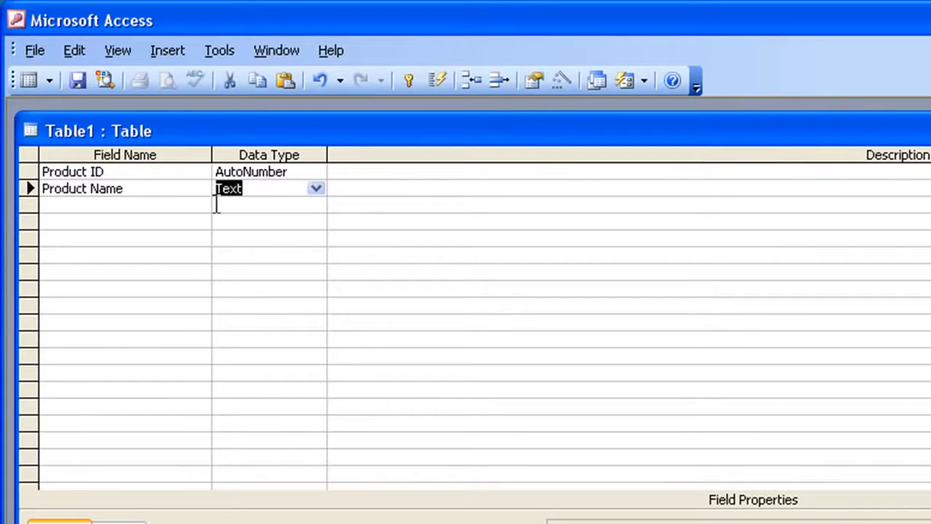
key("Tab")
key("Tab")
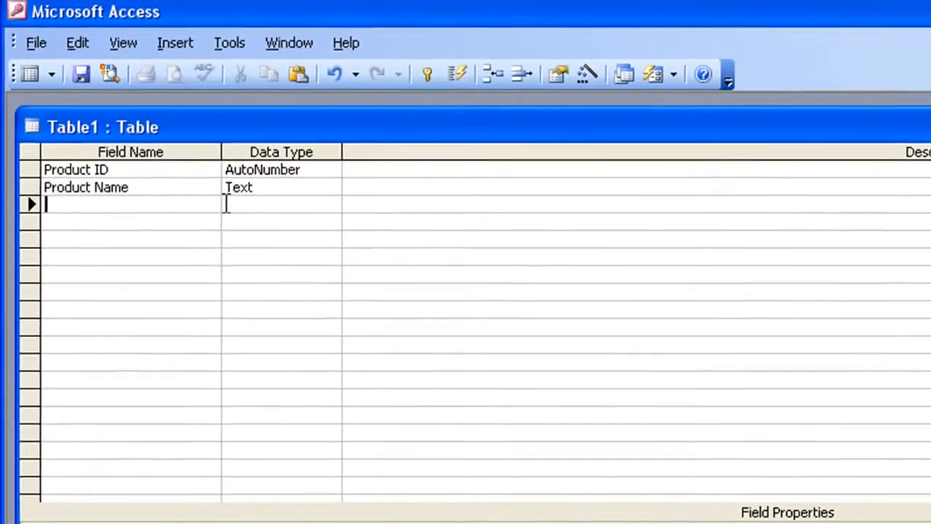
Add a Price field with the Currency data type below Product Name.
type("Price")
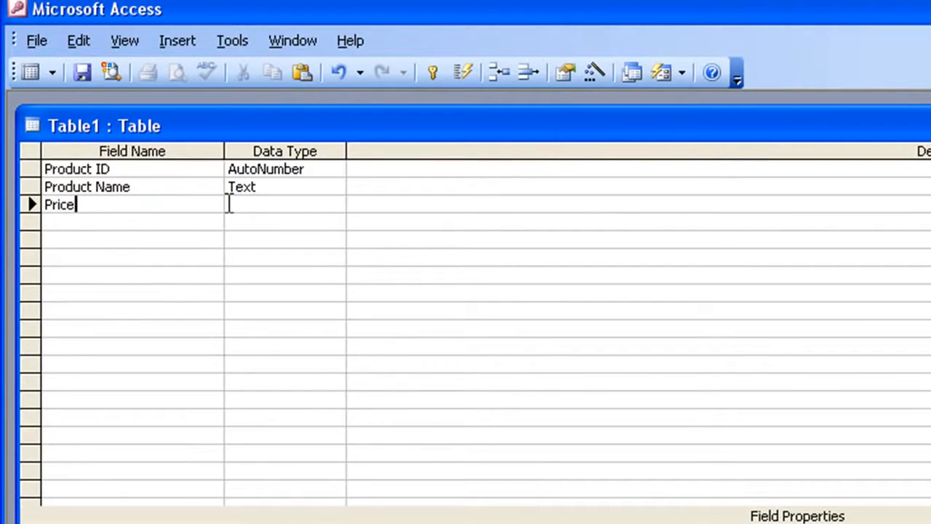
key("Tab")
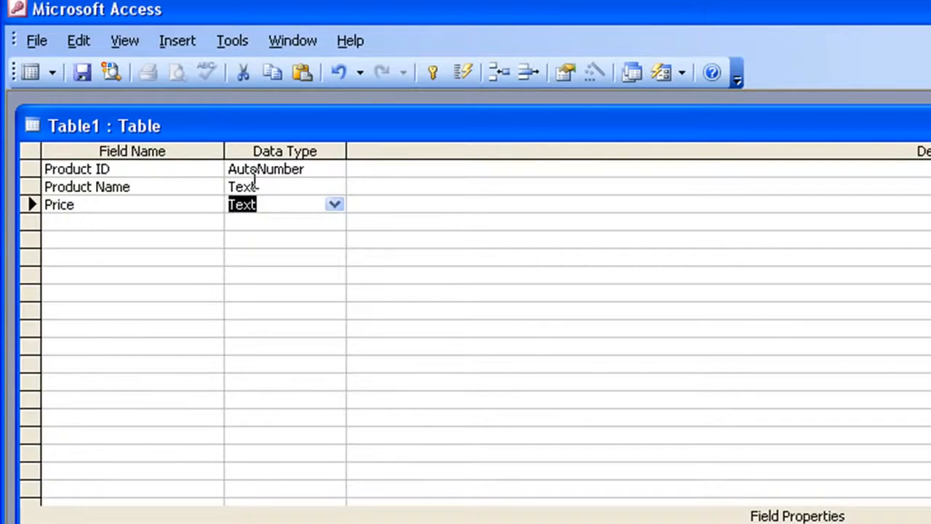
left_click(341, 206)
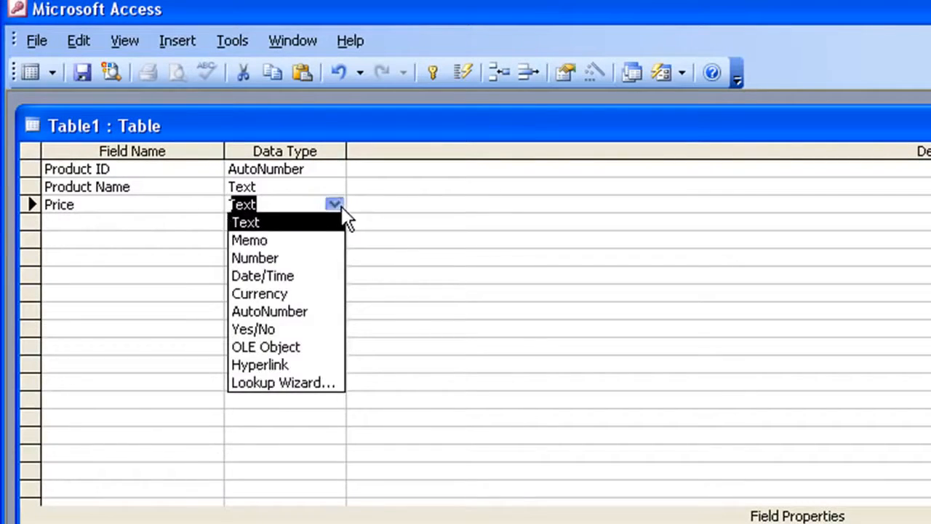
left_click(304, 294)
Add a Supplier field with the Text data type below Price.
left_click(138, 213)
left_click(162, 220)
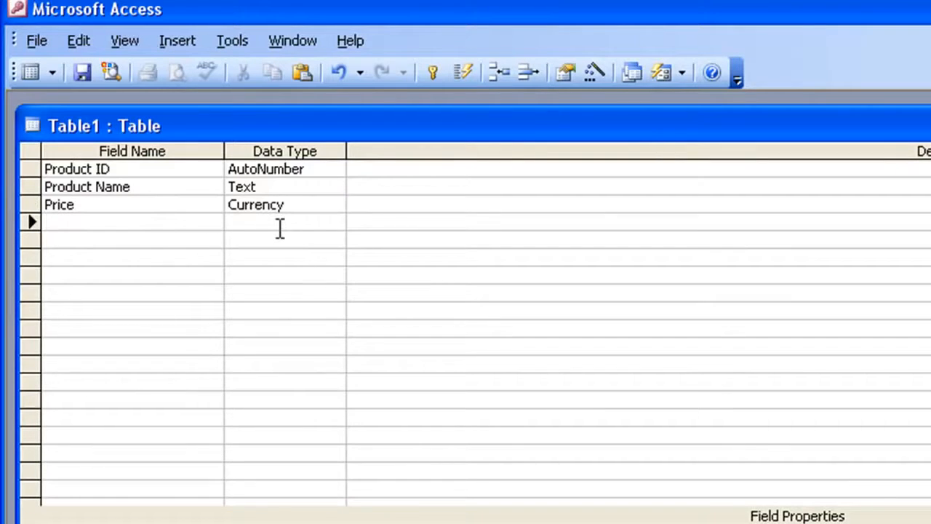
type("Supplier")
key("Tab")
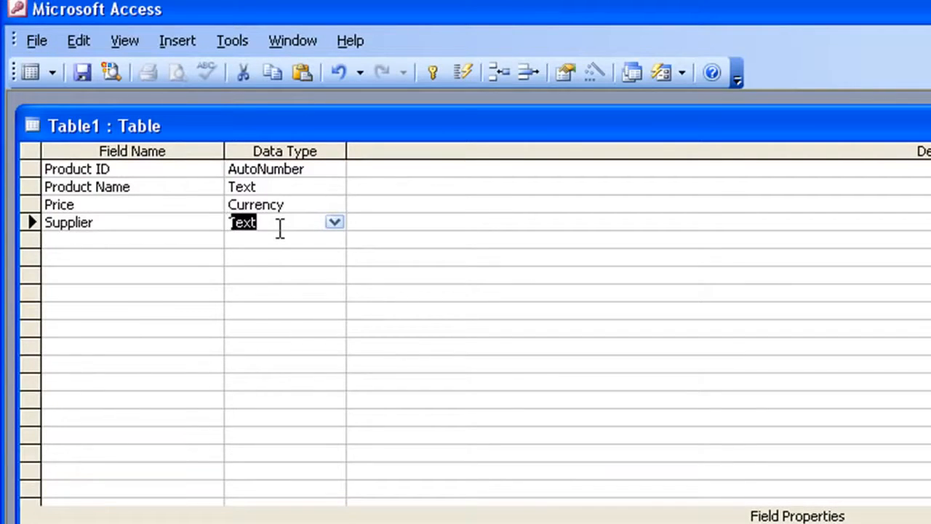
key("Tab")
key("Tab")
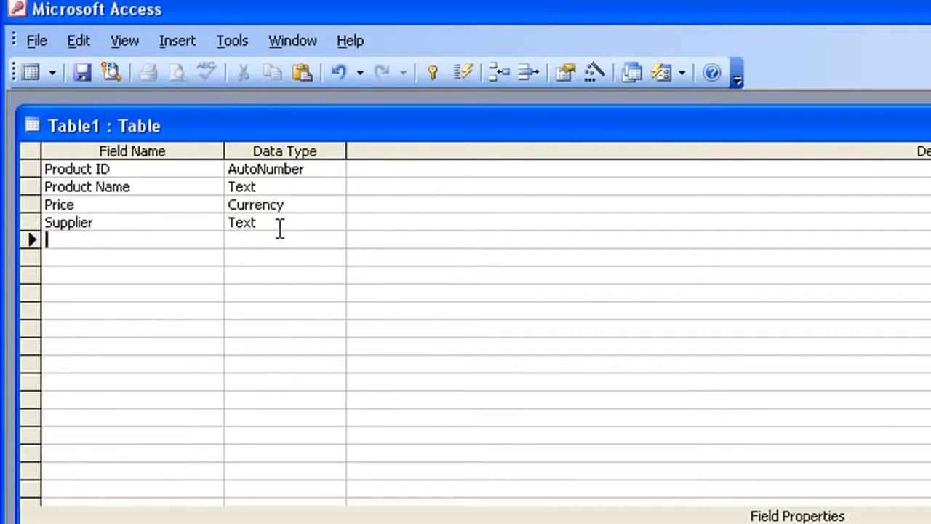
Add a Telephone field with the Text data type below Supplier.
type("Telephon")
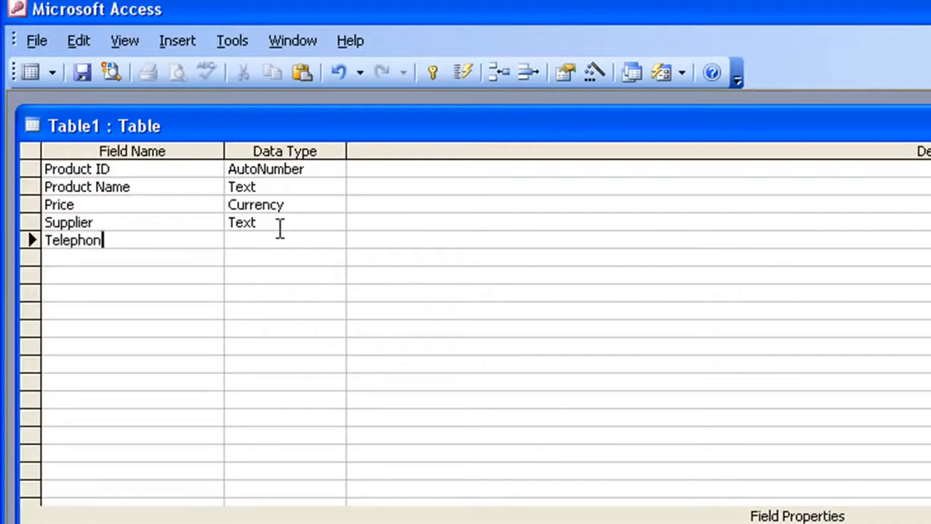
type("e")
key("Tab")
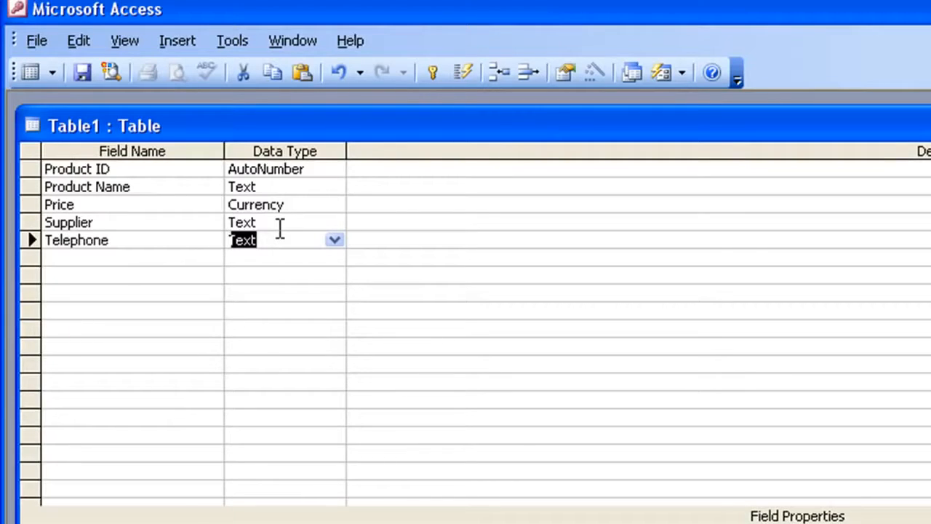
key("Tab")
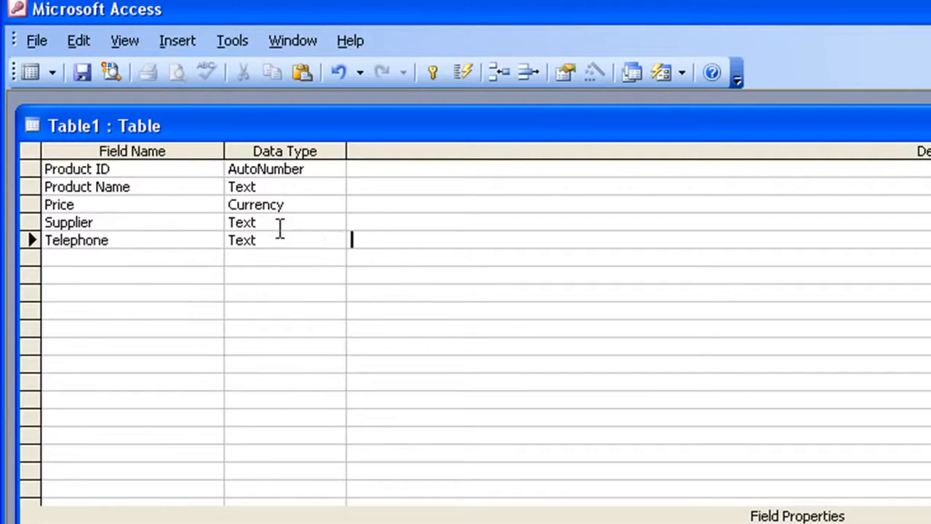
key("Tab")
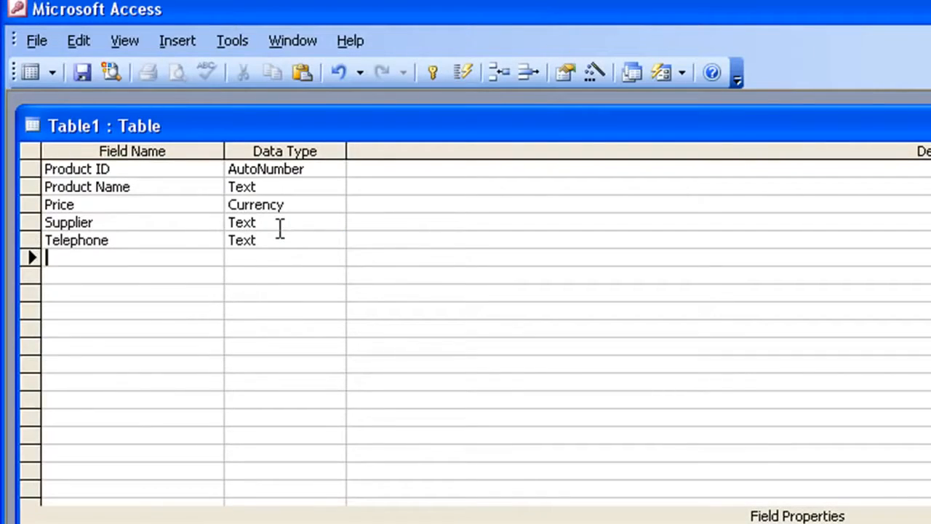
Add a Stock check date field with the Date/Time data type below Telephone.
type("Stock check date")
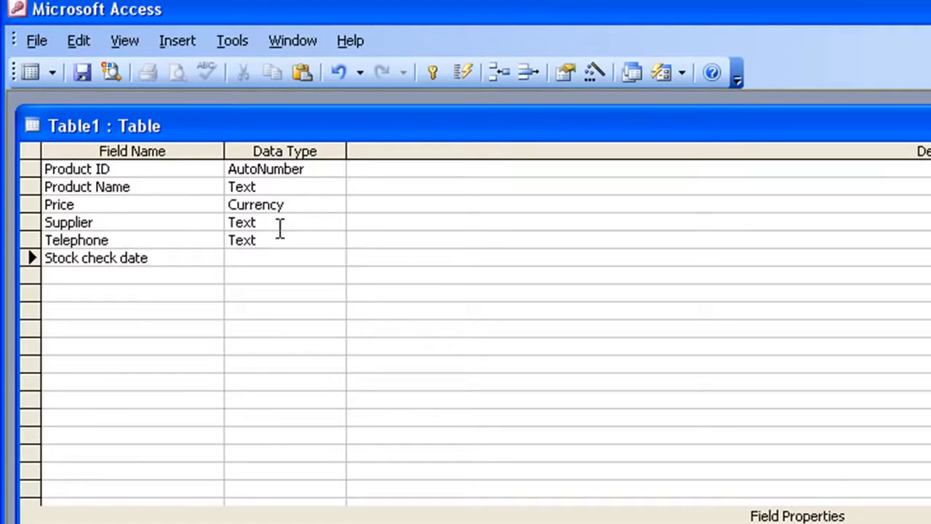
key("Tab")
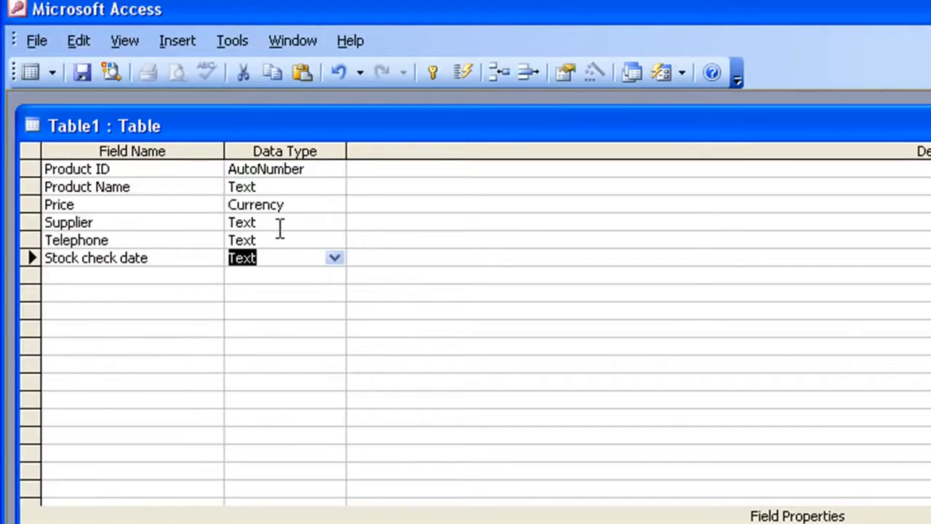
left_click(336, 259)
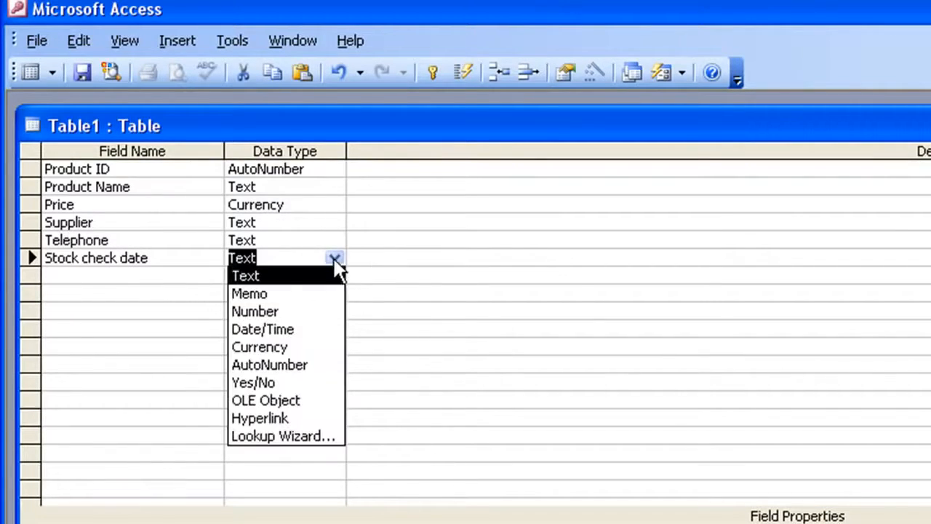
left_click(272, 329)
Add a Stock check qty field with the Number data type below Stock check date.
left_click(160, 274)
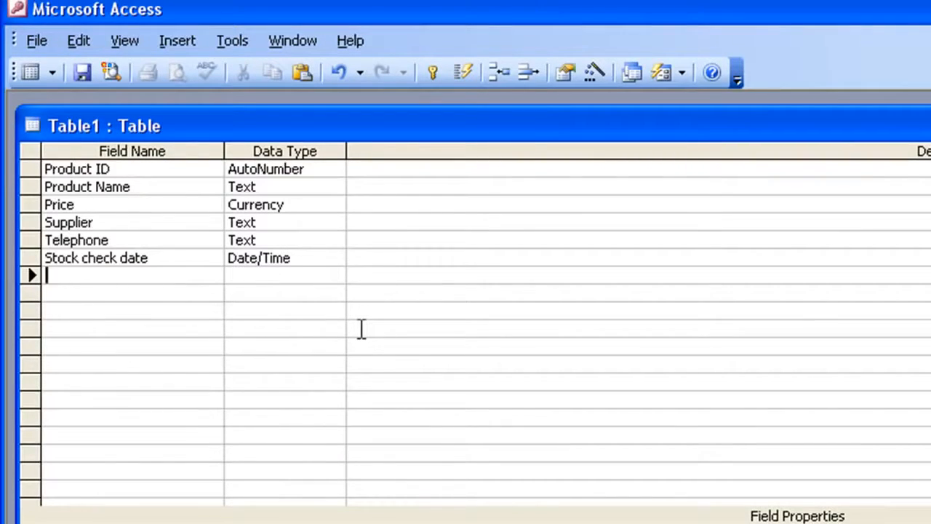
type("Stock cjheck qty")
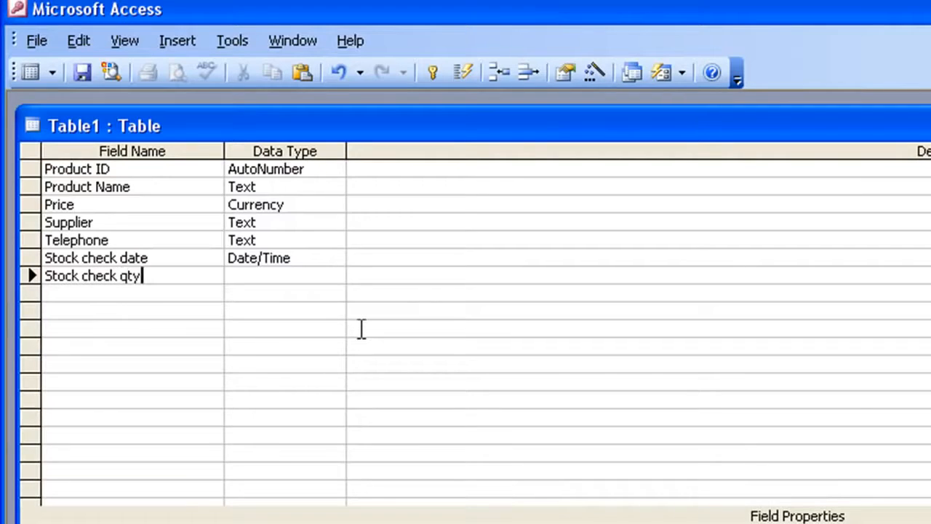
key("Tab")
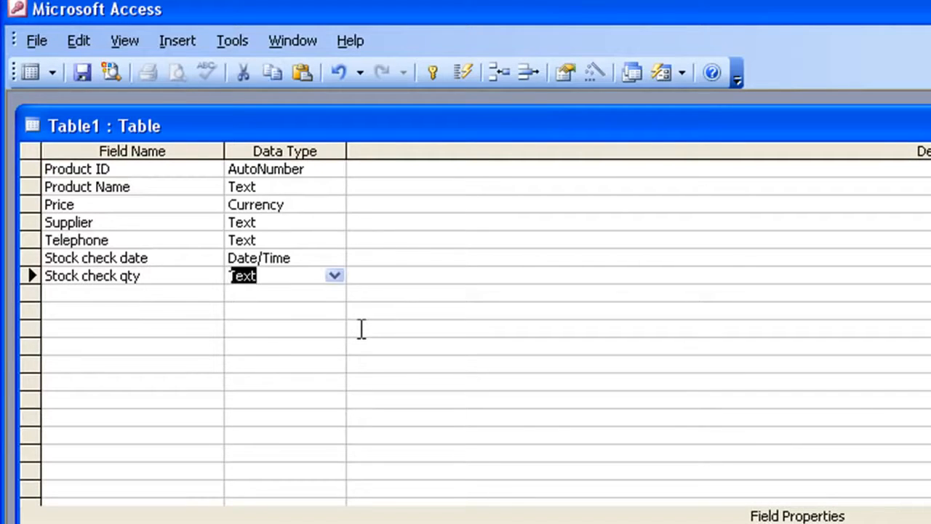
left_click(333, 274)
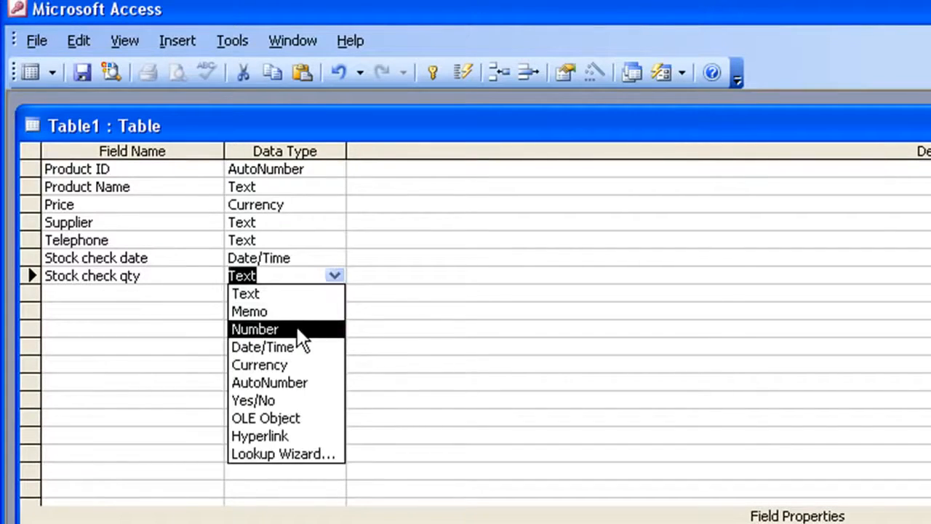
left_click(268, 328)
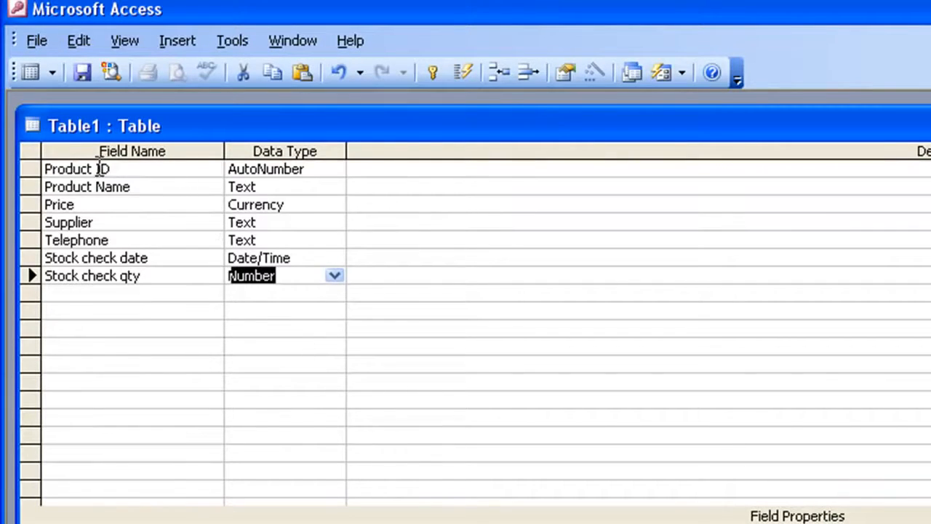
Make Product ID the primary key and save the table as Products and Suppliers.
left_click(125, 168)
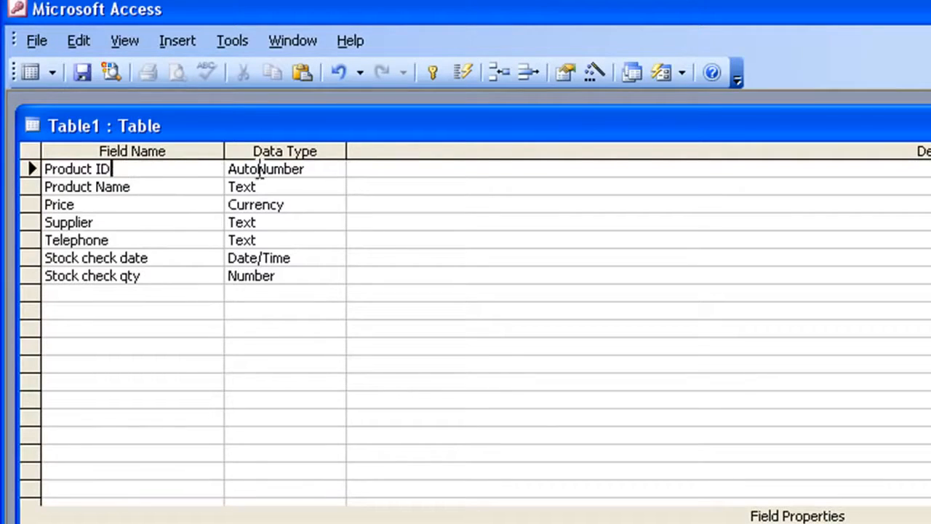
left_click(426, 69)
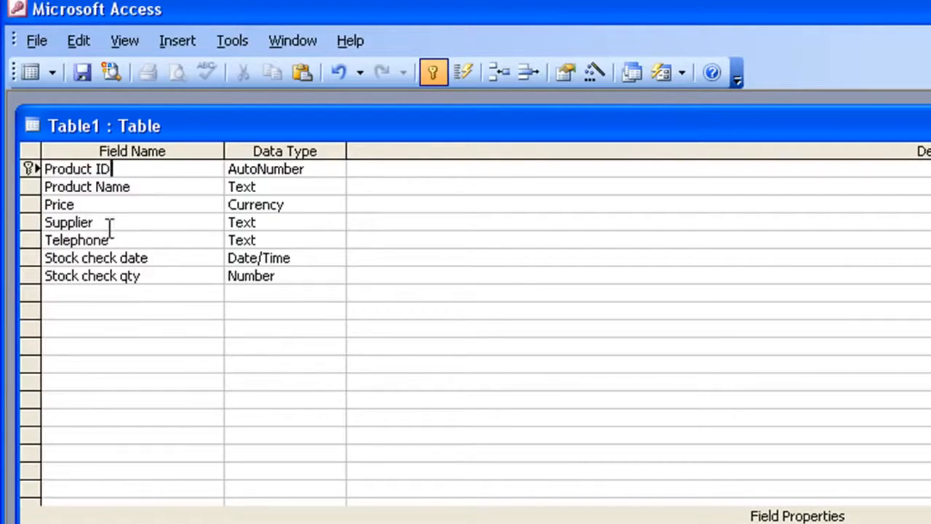
left_click(77, 70)
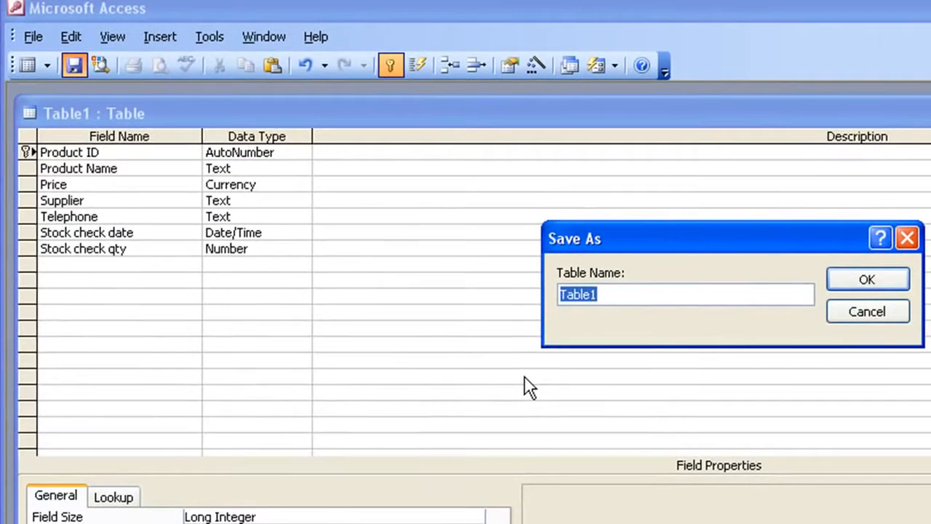
type("Produc")
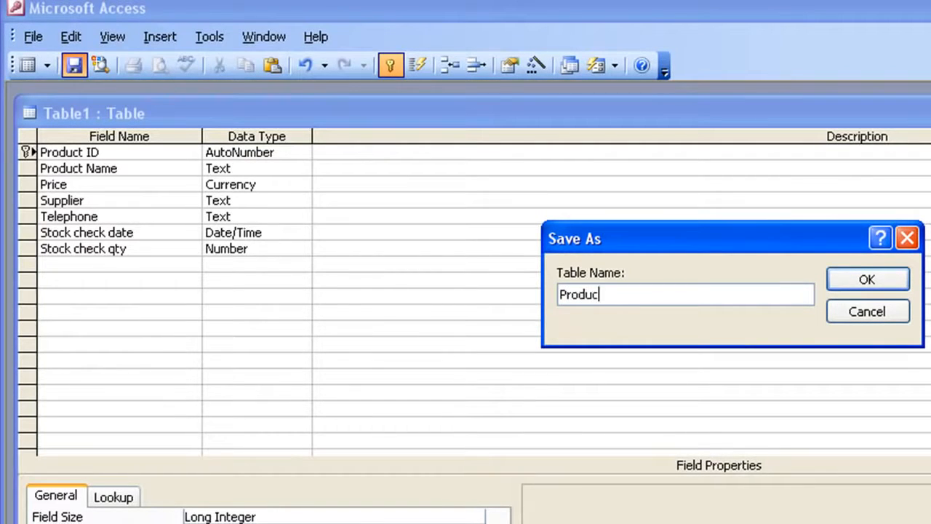
type("ts and Suppliers")
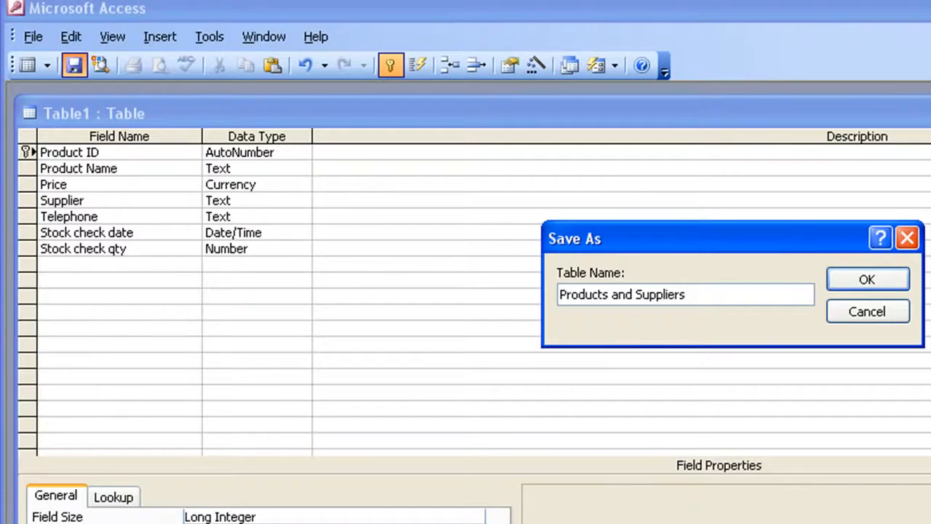
key("Return")
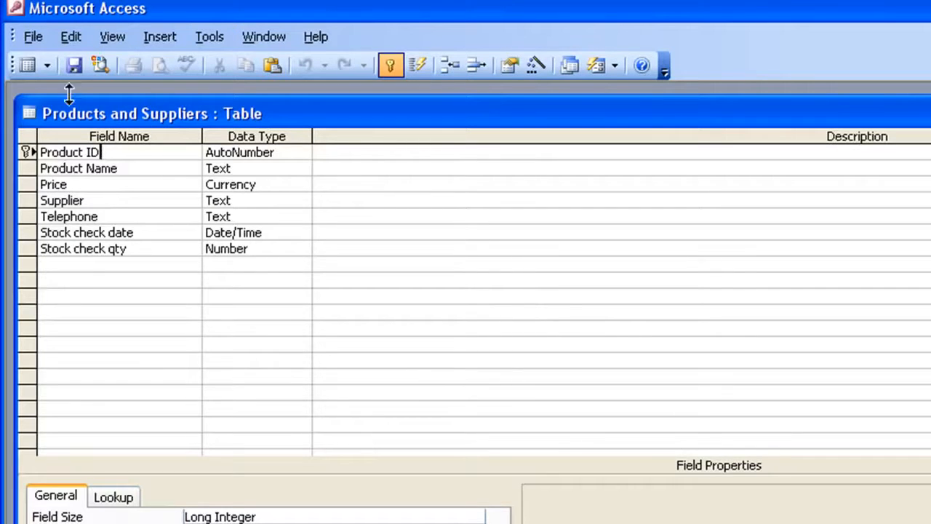
Switch the table to Datasheet view, back to Design view, and to Datasheet view again.
left_click(26, 66)
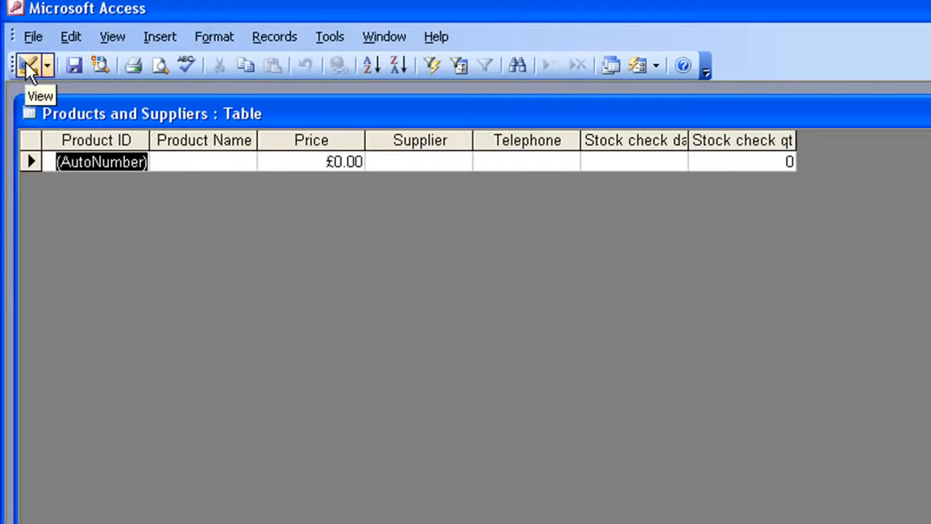
left_click(25, 62)
left_click(24, 61)
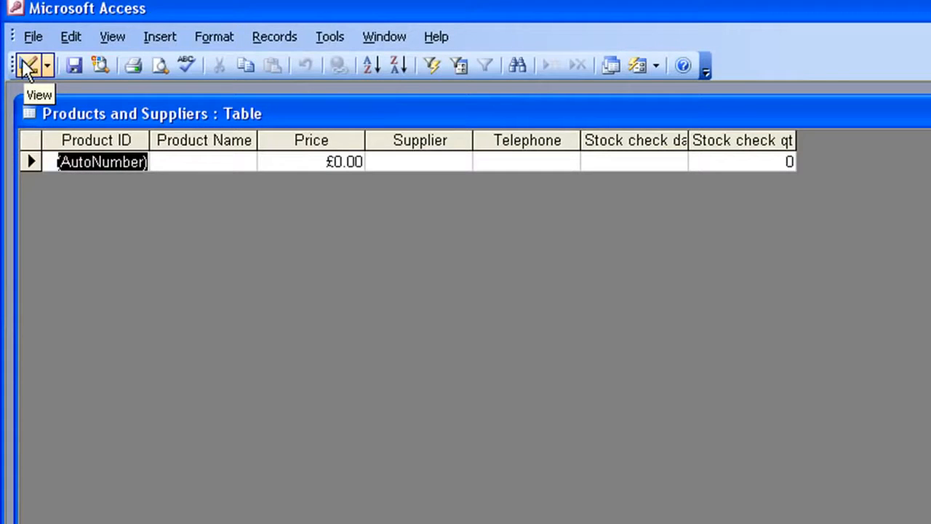
Start the first record with product name Sweets, price £0.75 and supplier Sweets R Us.
left_click(221, 162)
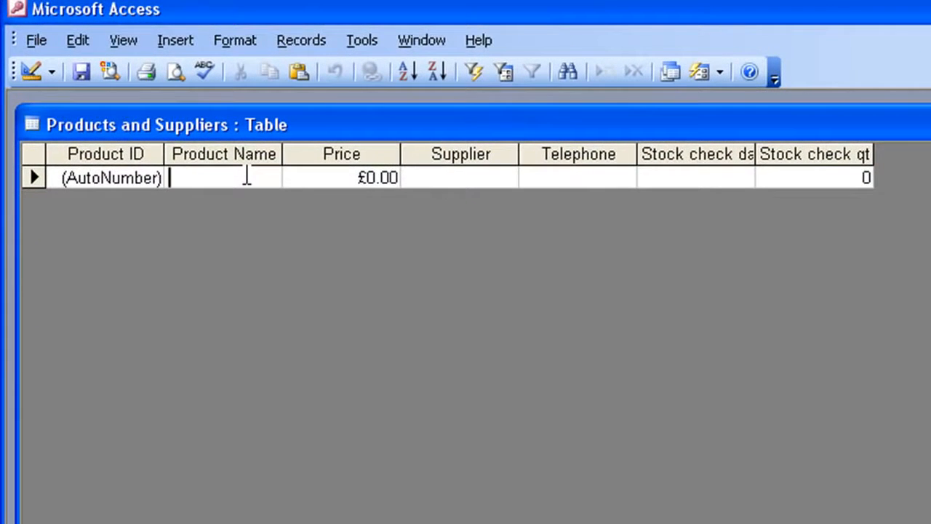
type("Sw")
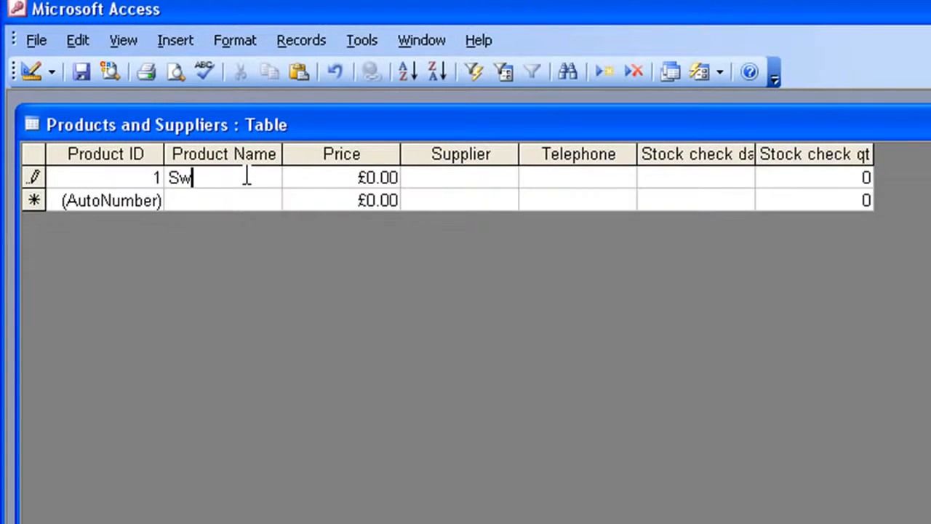
type("eets")
key("Tab")
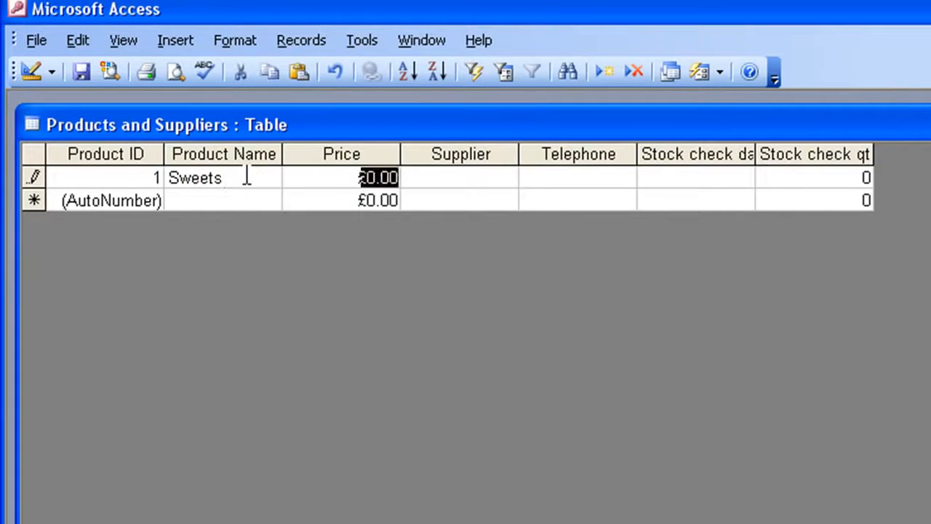
type(".75")
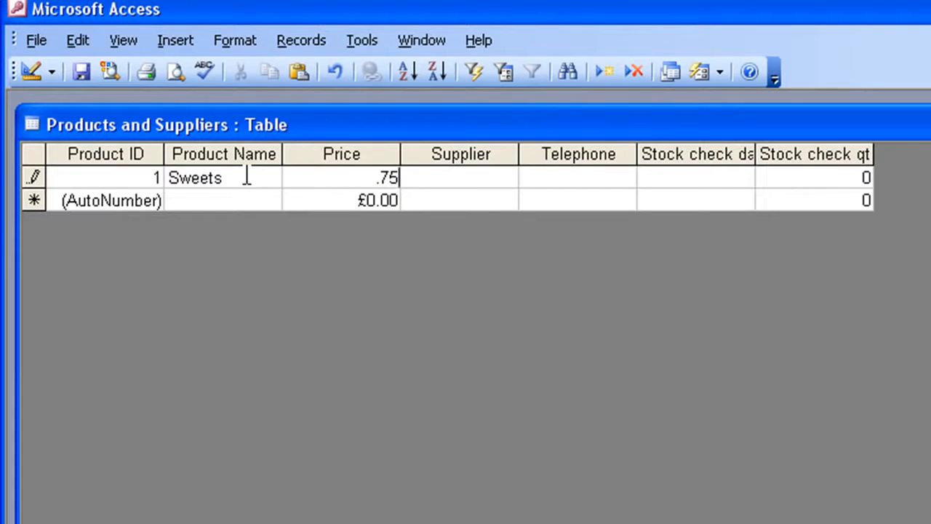
key("Tab")
type("Sweets ")
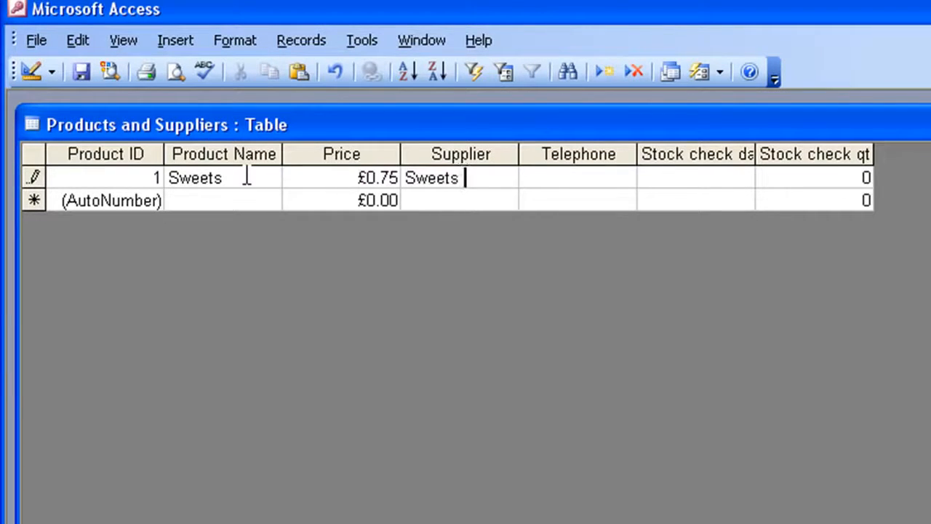
type("R Us")
key("Tab")
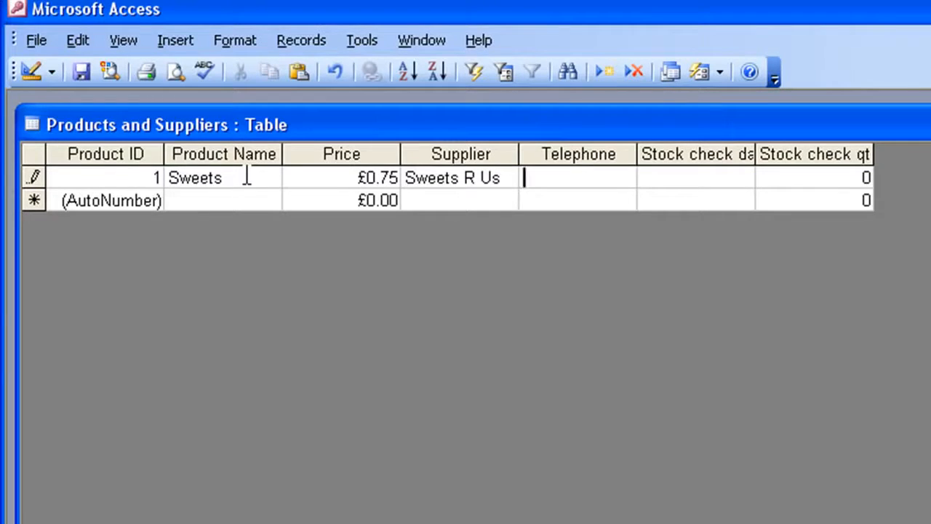
Complete the Sweets record with the supplier's telephone number, stock check date 03/03/2011 and stock check quantity 45.
type("000123")
key("Tab")
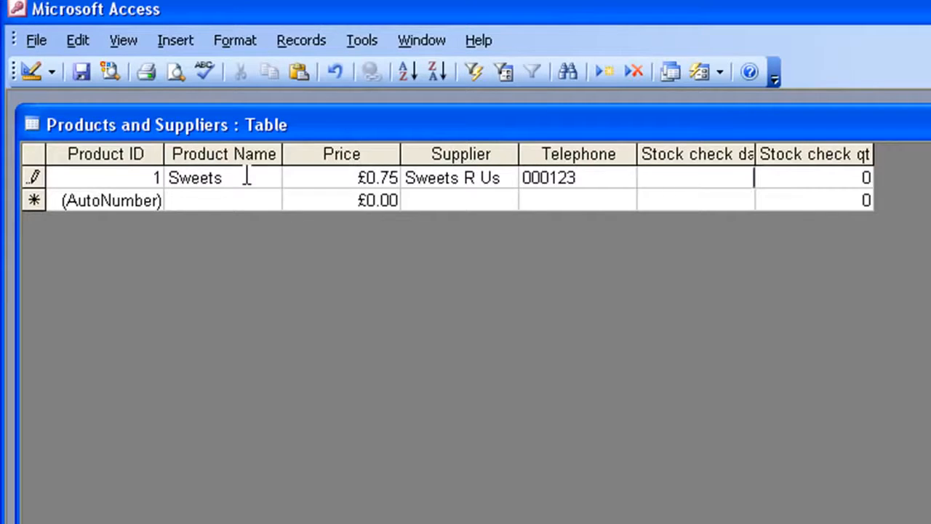
type("3/3")
key("Tab")
type("45")
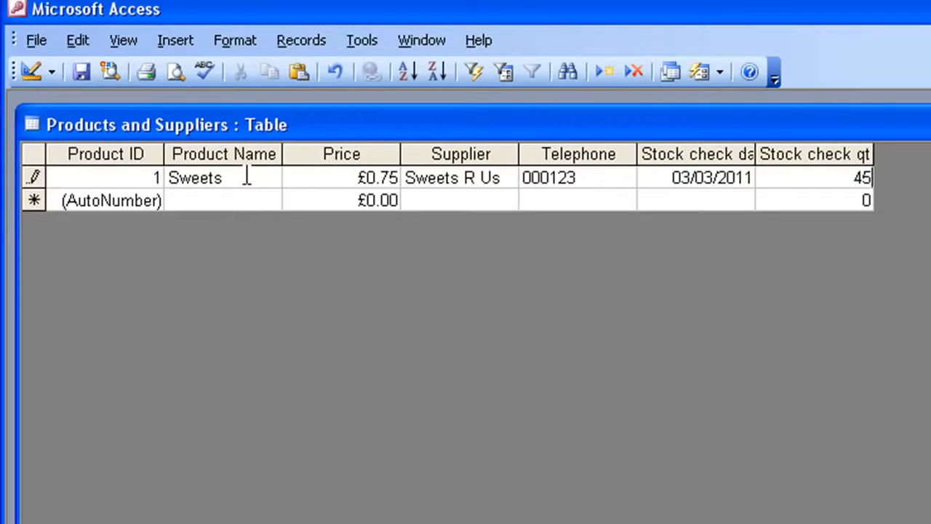
key("Tab")
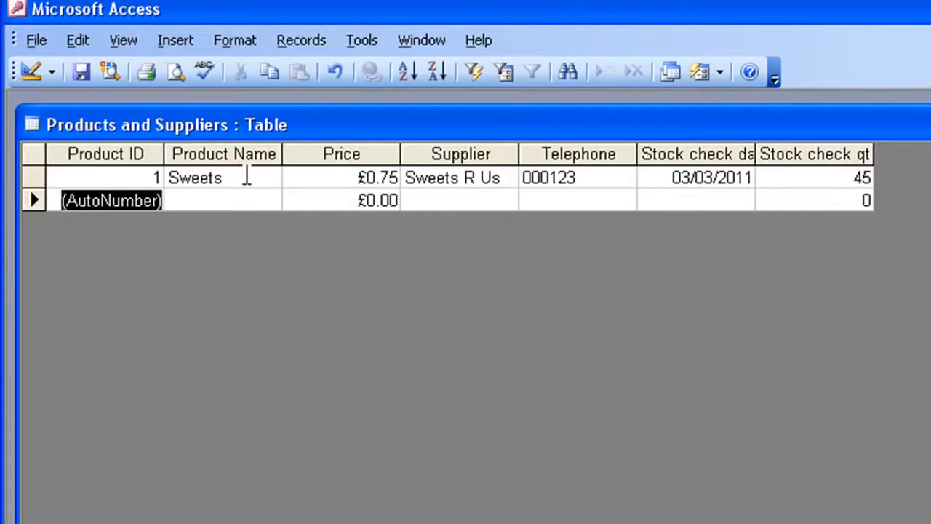
Start the second record with product name Crisps, price £0.95 and supplier World of Crisps.
key("Tab")
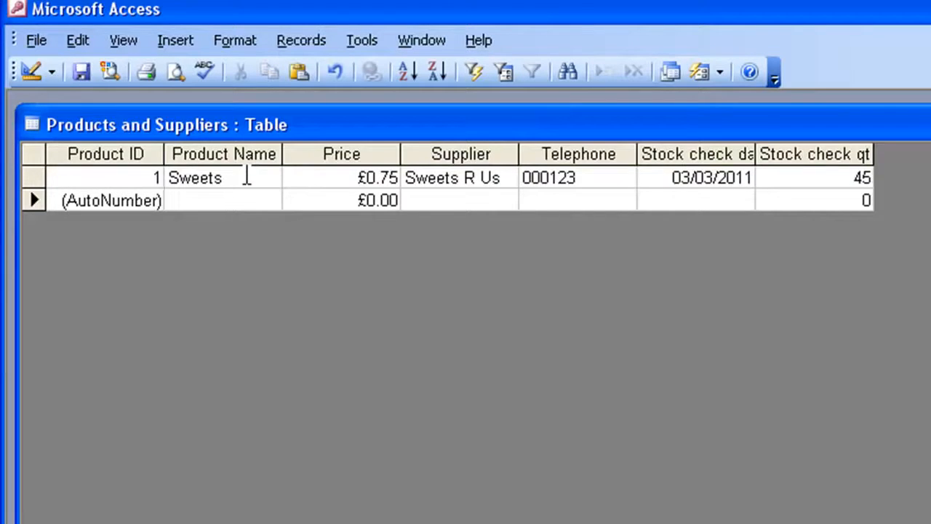
type("Cr")
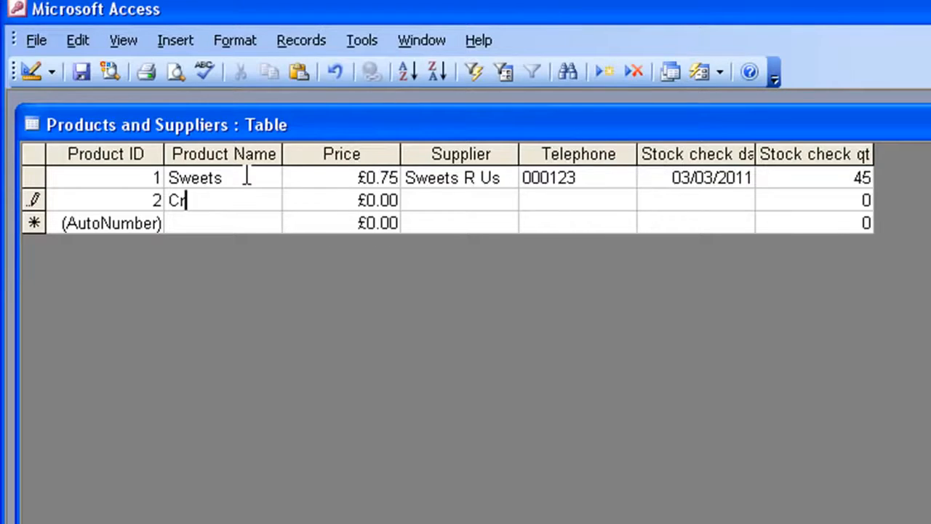
type("isps")
key("Tab")
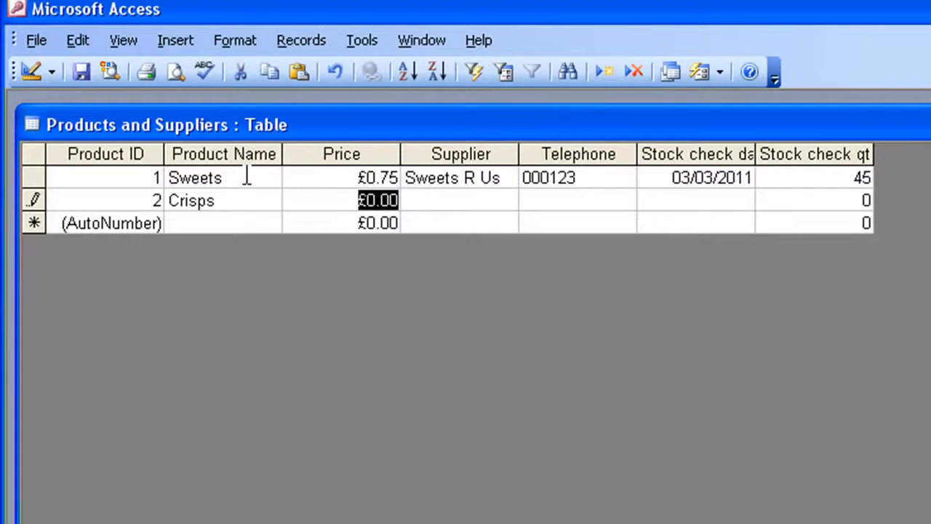
type(".95")
key("Tab")
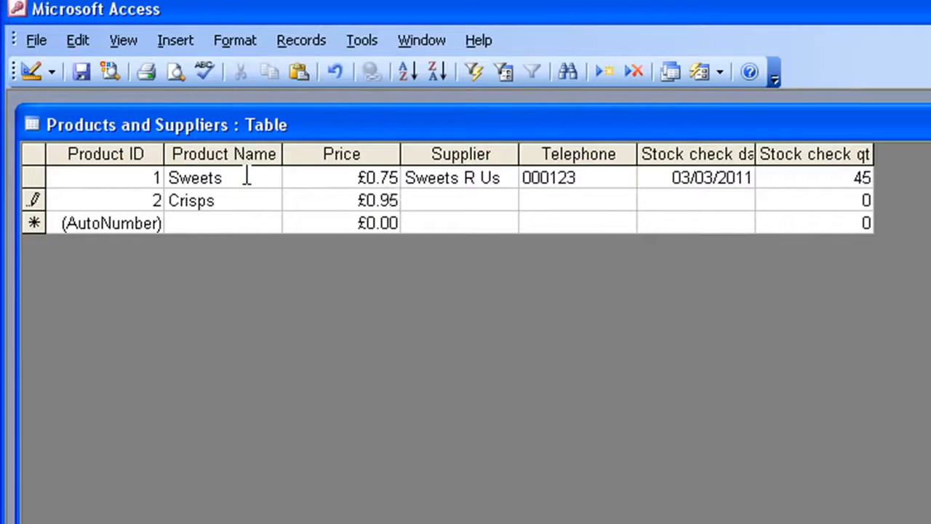
type("World ")
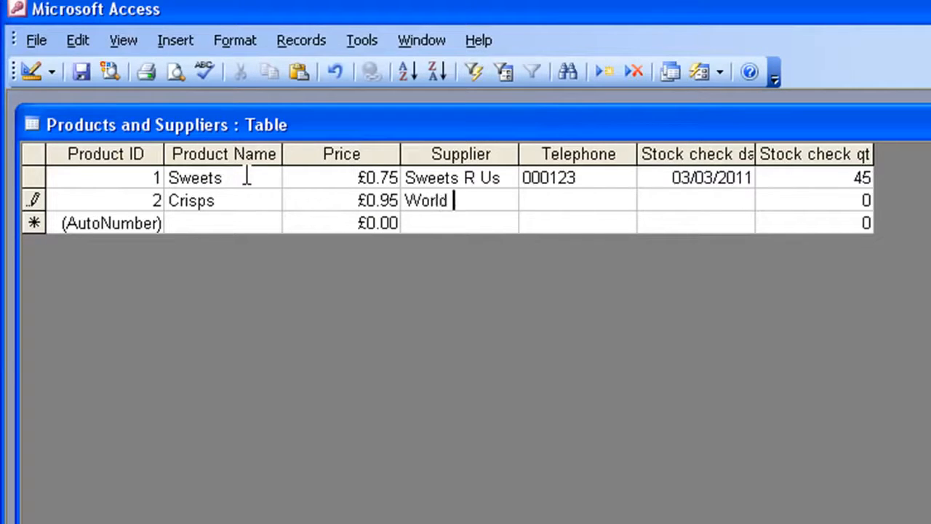
type("of Crisps")
key("Tab")
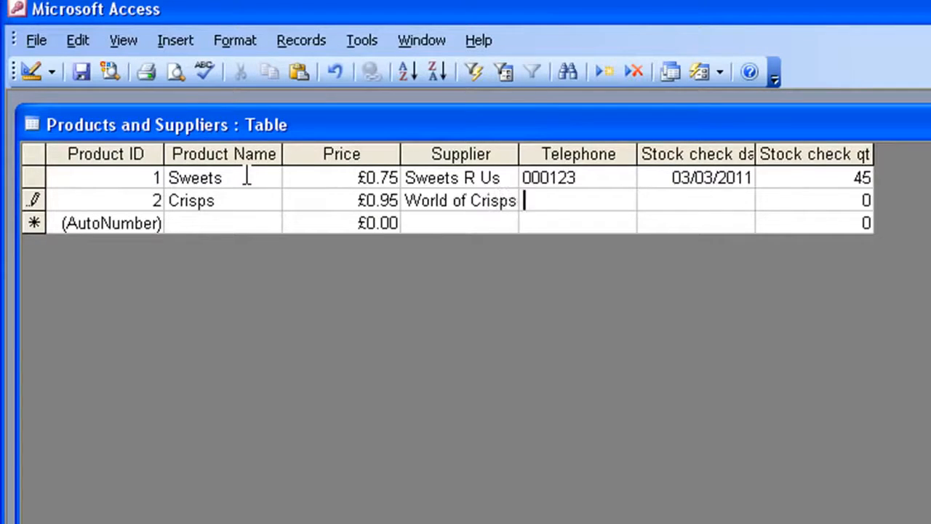
Complete the Crisps record with the supplier's telephone number, stock check date 04/03/2011 and stock check quantity 50.
type("000256")
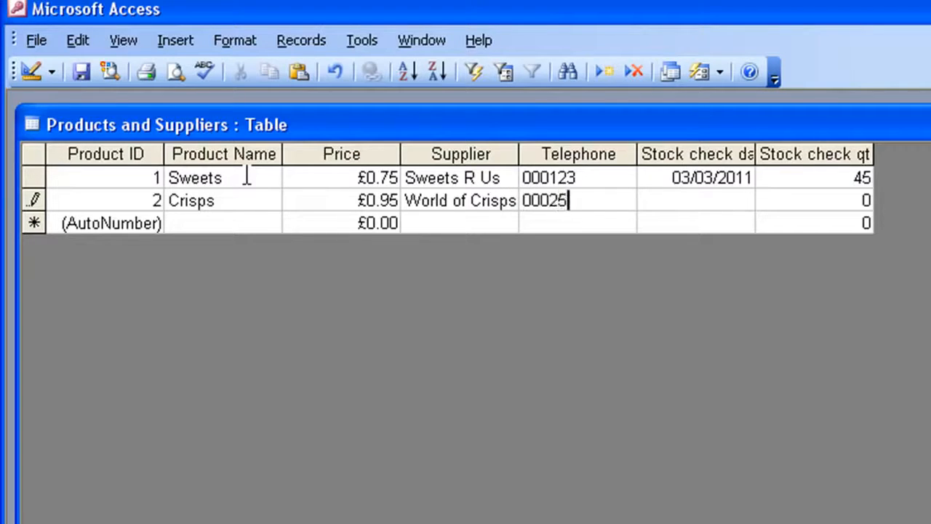
key("Tab")
type("4/3")
key("Tab")
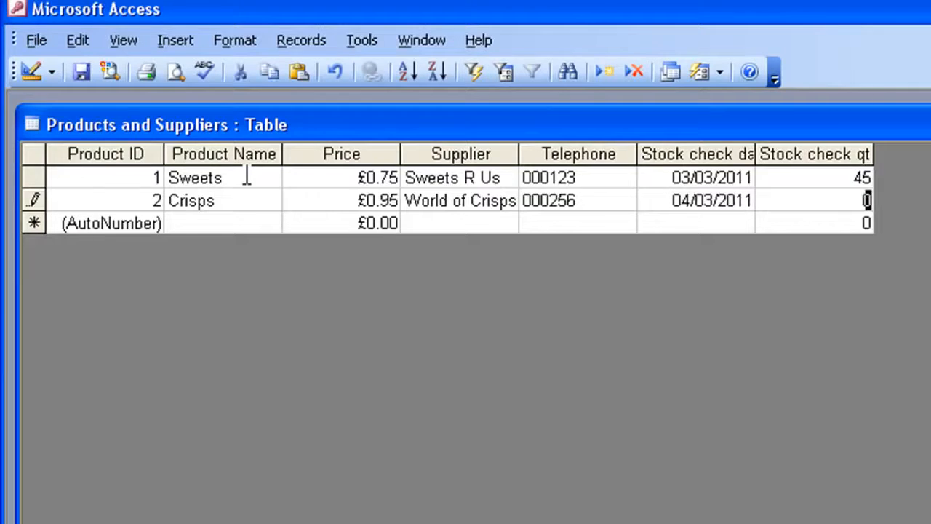
type("50")
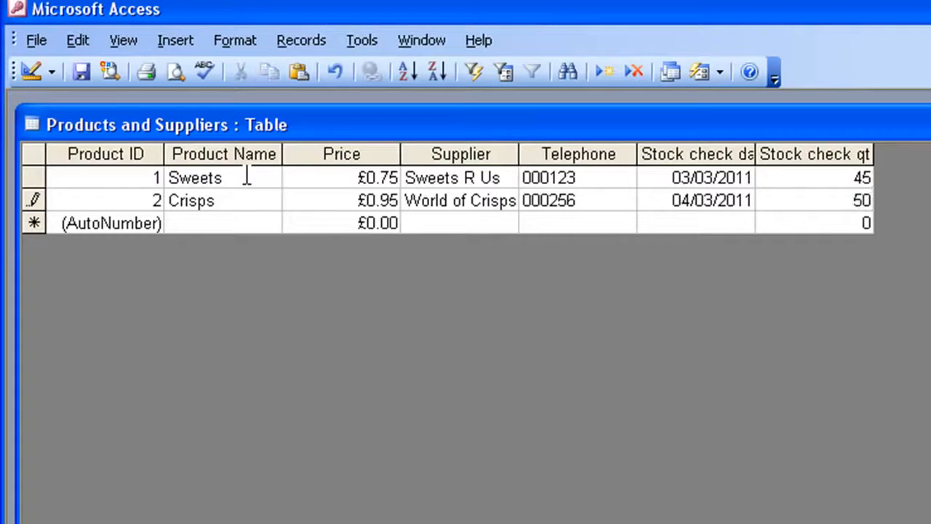
key("Tab")
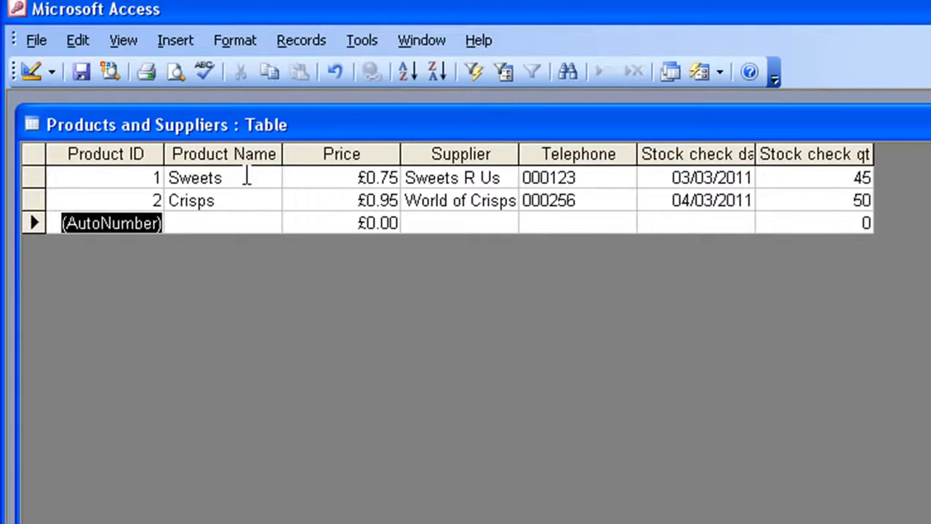
Move forward through the blank record's fields to Stock check date and back to Product Name.
key("Tab")
key("Tab")
key("Tab")
key("Tab")
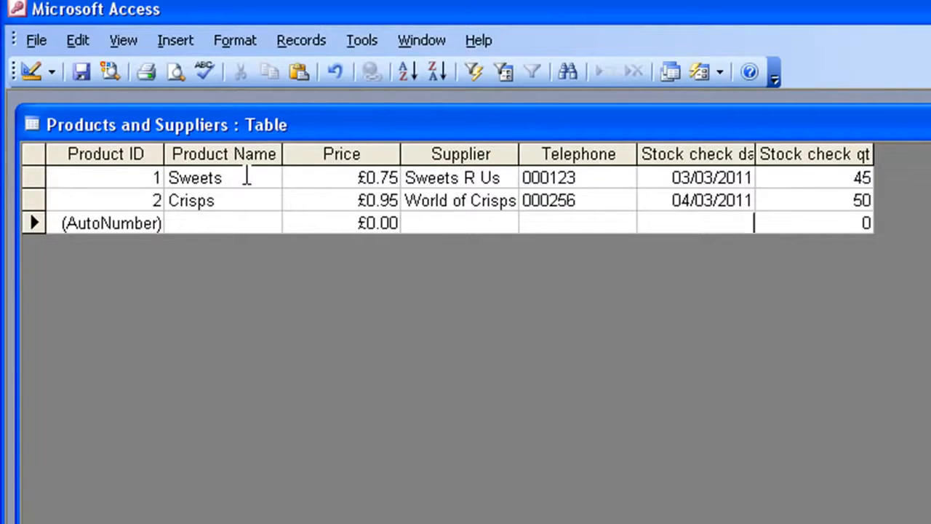
key("shift+Tab")
key("shift+Tab")
key("shift+Tab")
Start the third record with product name Pop, price £1.50 and supplier Fizzy Things.
type("Pop")
key("Tab")
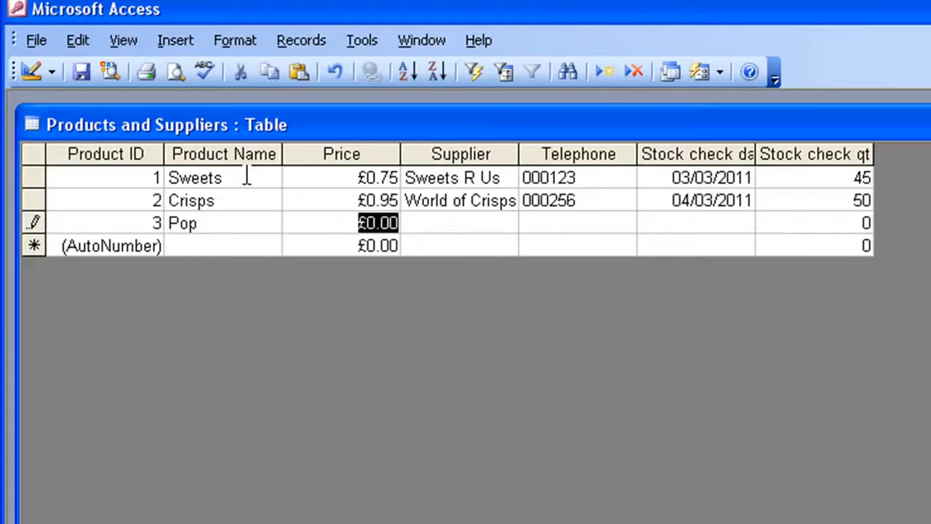
type("1.50")
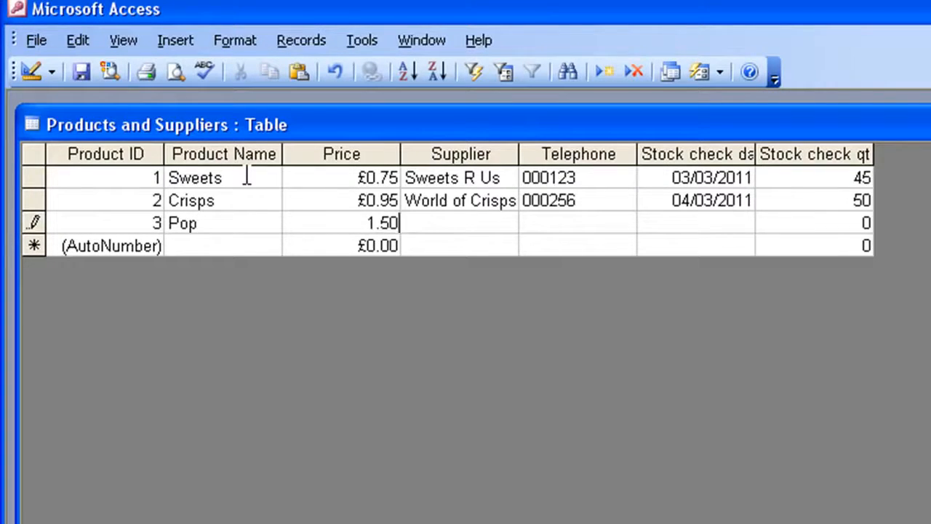
key("Tab")
type("Fizzy Thin")
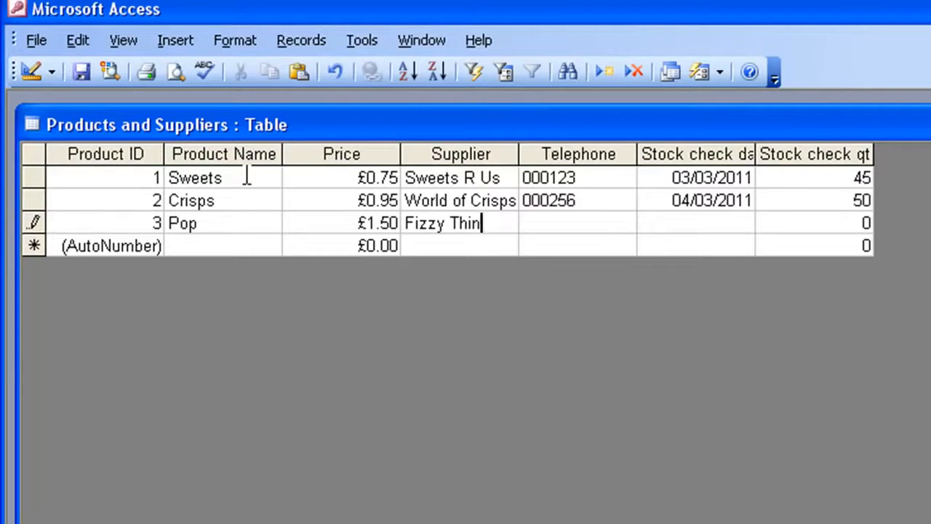
type("gs")
key("Tab")
Complete the Pop record with the supplier's telephone number, stock check date 04/05/2011 and stock check quantity 70.
type("000654")
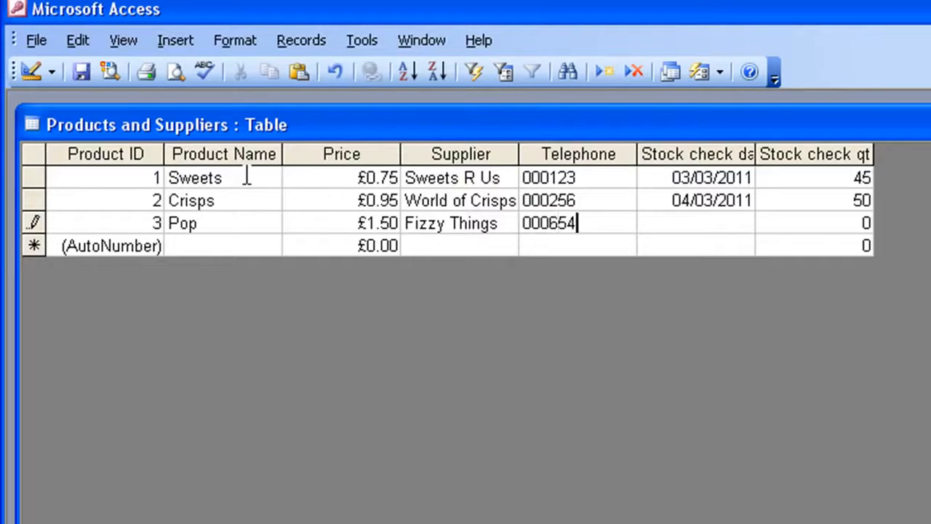
key("Tab")
type("4/05")
key("Tab")
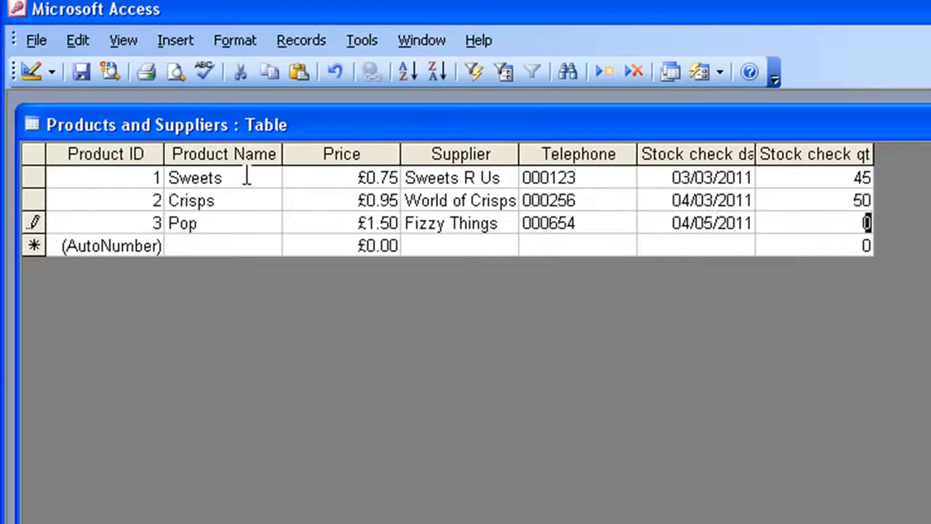
type("70")
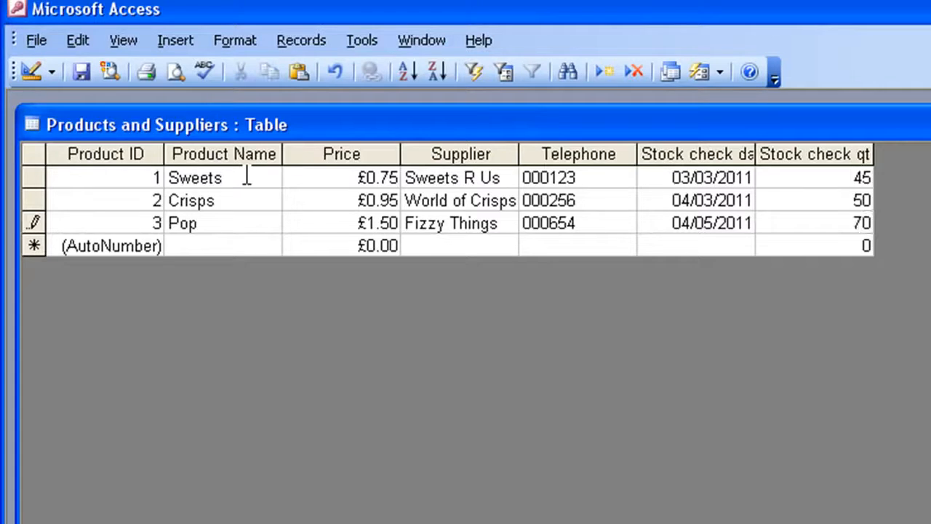
Widen the Product Name, Stock check date and Stock check qty columns to fit their contents, and close the table.
key("Tab")
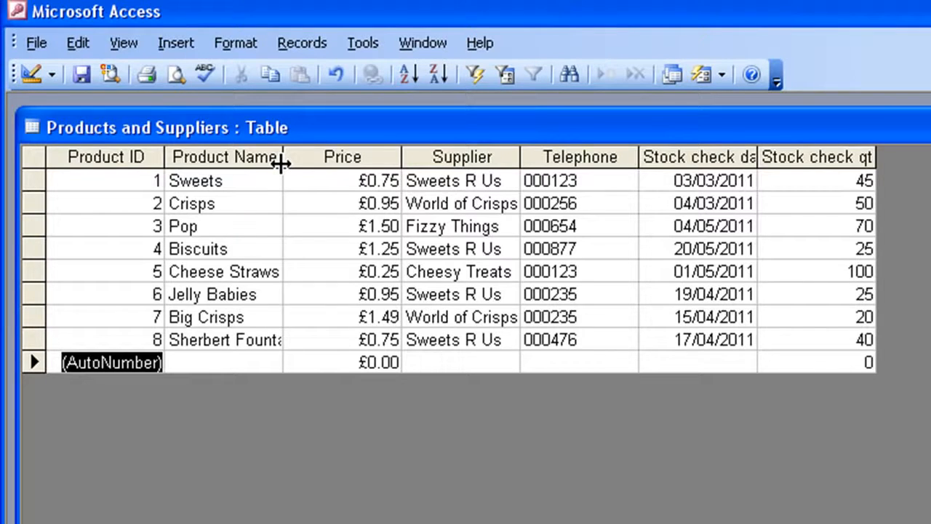
left_click_drag(282, 164, 303, 160)
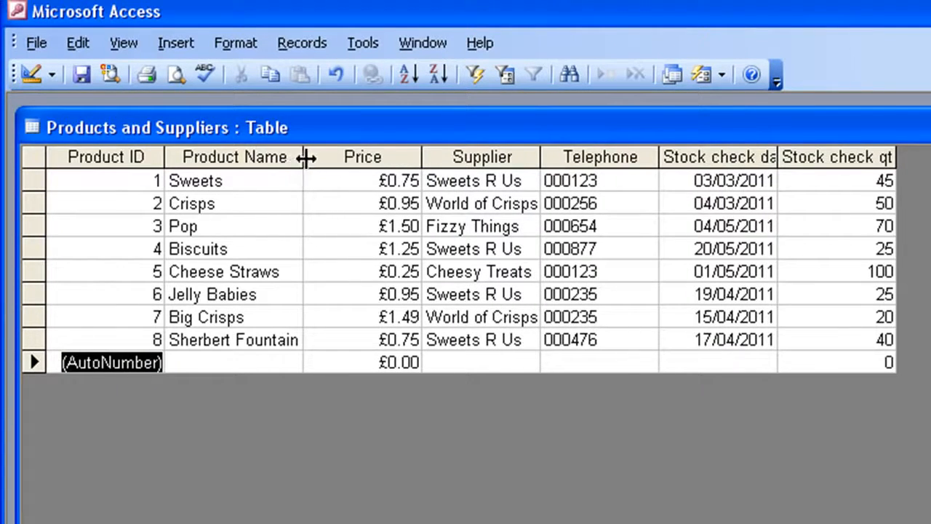
left_click_drag(305, 157, 318, 157)
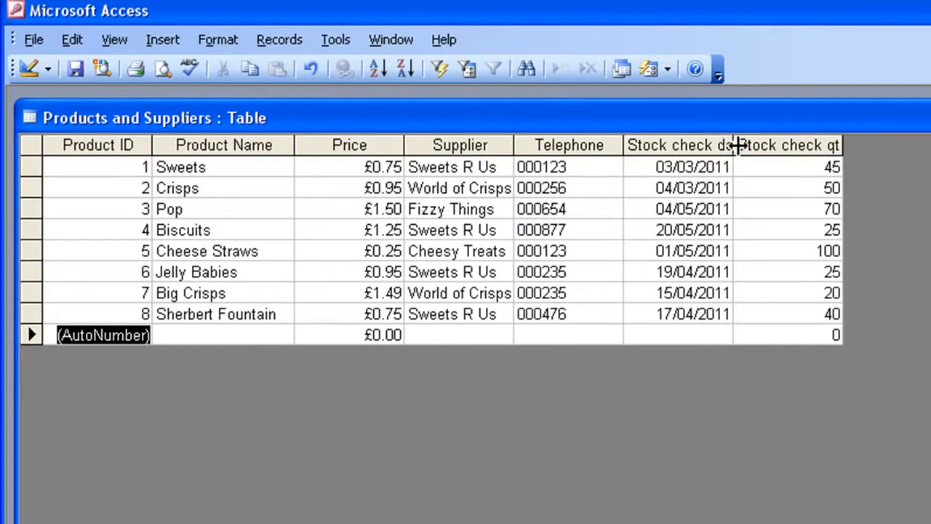
double_click(733, 145)
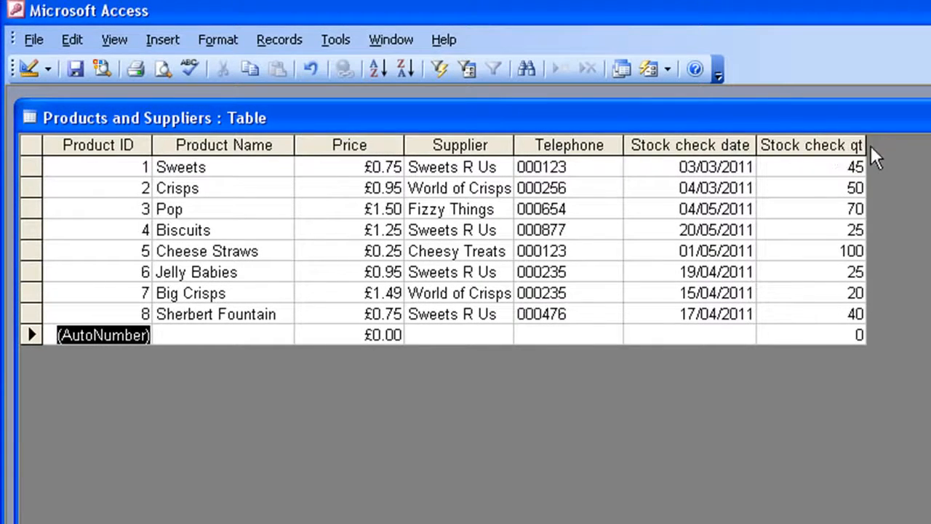
left_click_drag(865, 146, 876, 145)
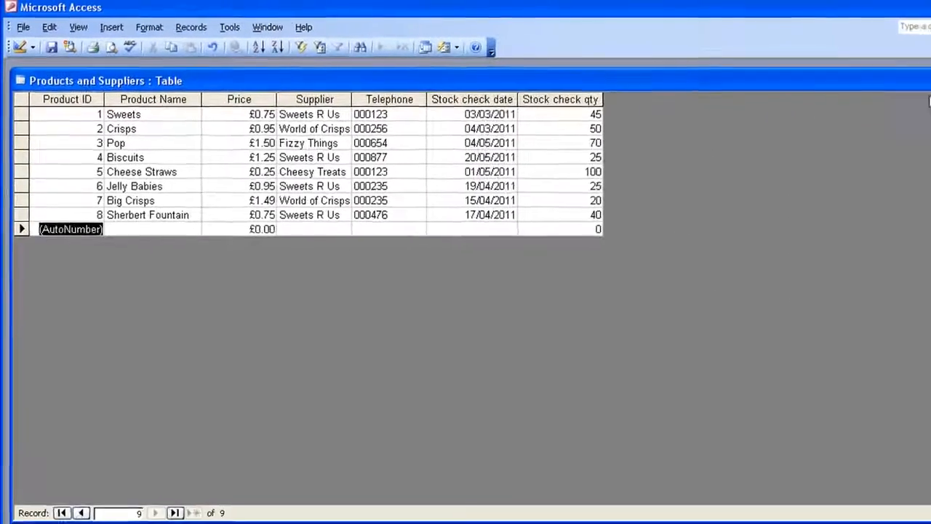
left_click(915, 73)
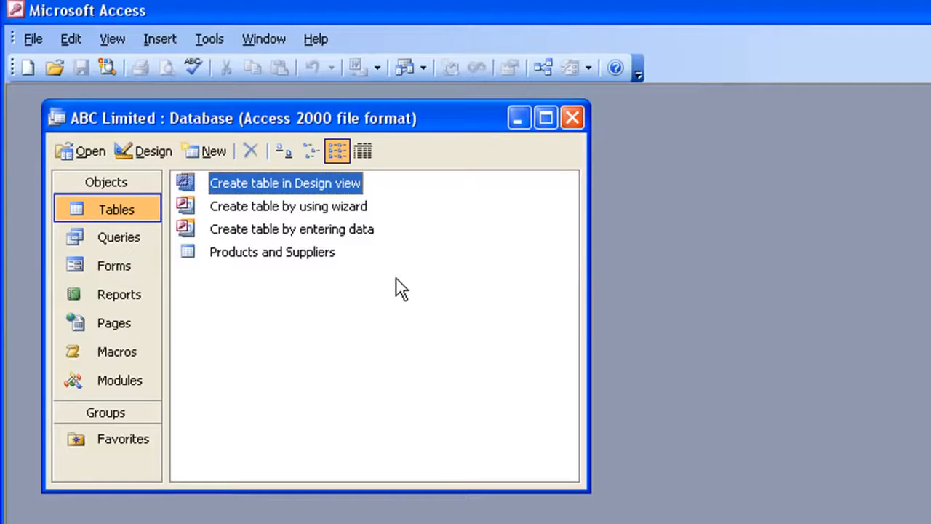
Start a new form with the Form Wizard, using the Products and Suppliers table as its data source.
left_click(116, 263)
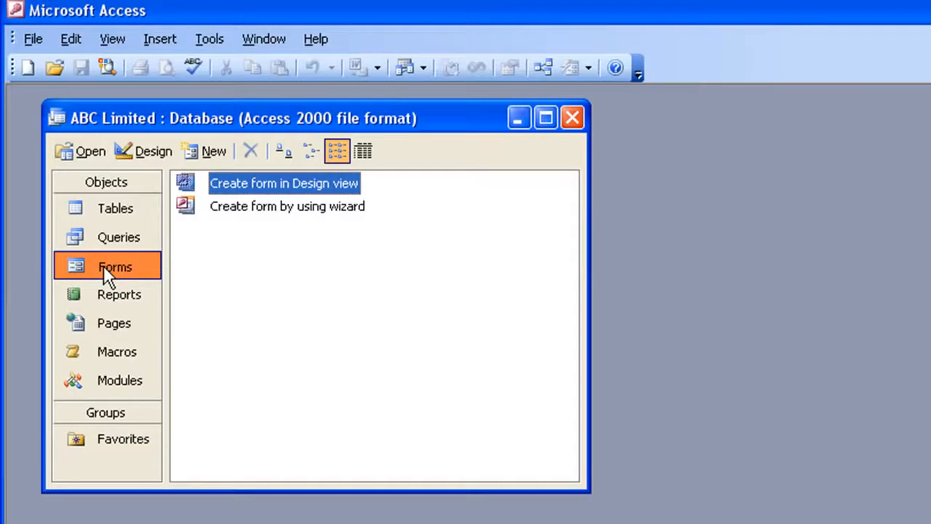
left_click(209, 149)
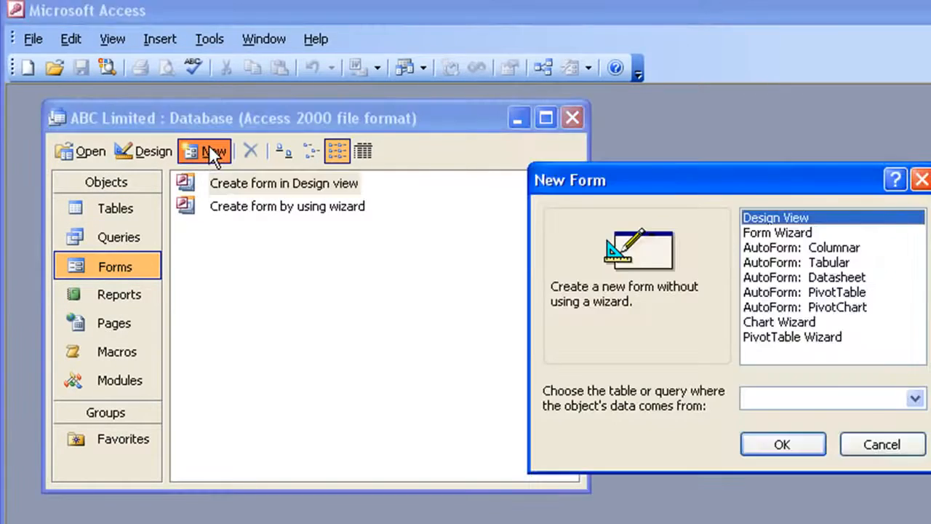
left_click_drag(681, 187, 450, 167)
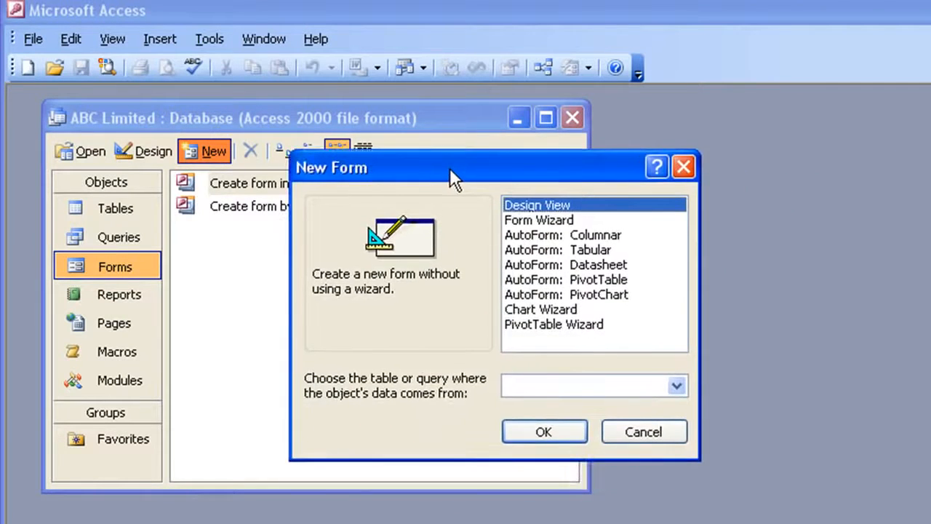
left_click(518, 222)
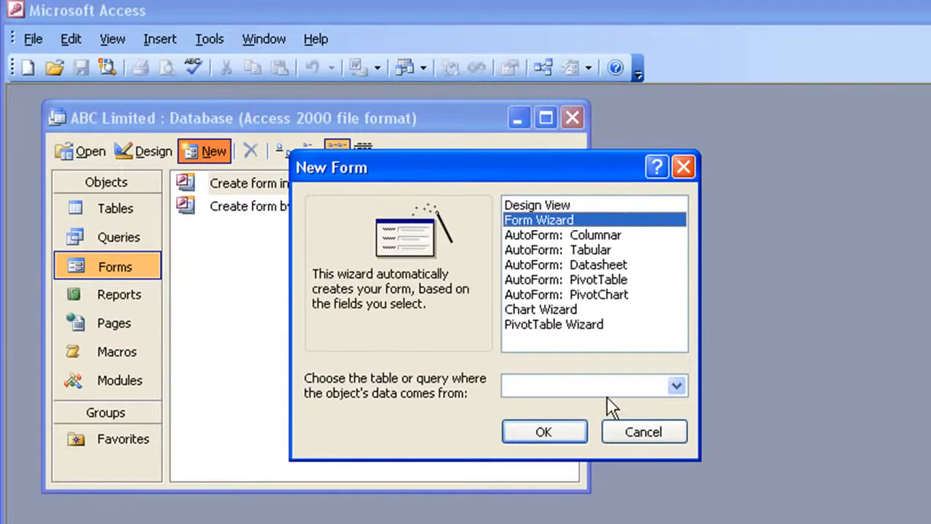
left_click(676, 386)
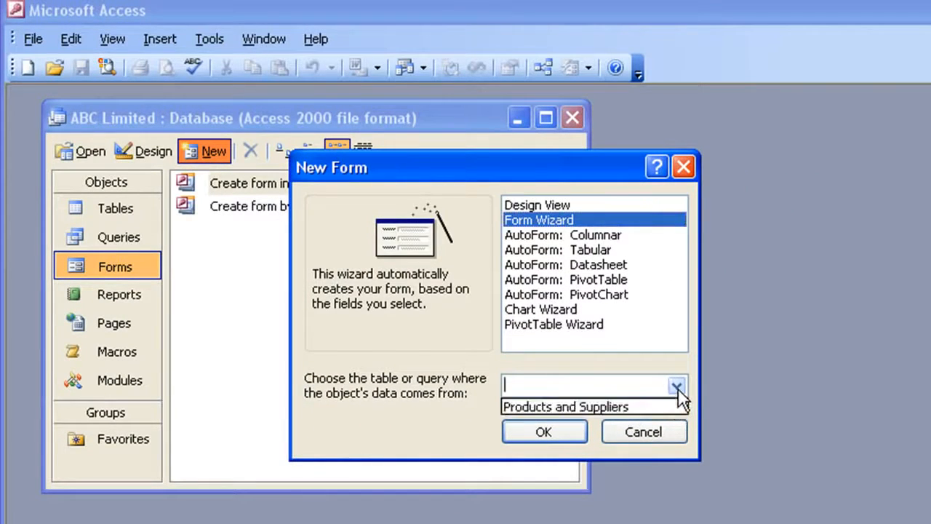
left_click(535, 405)
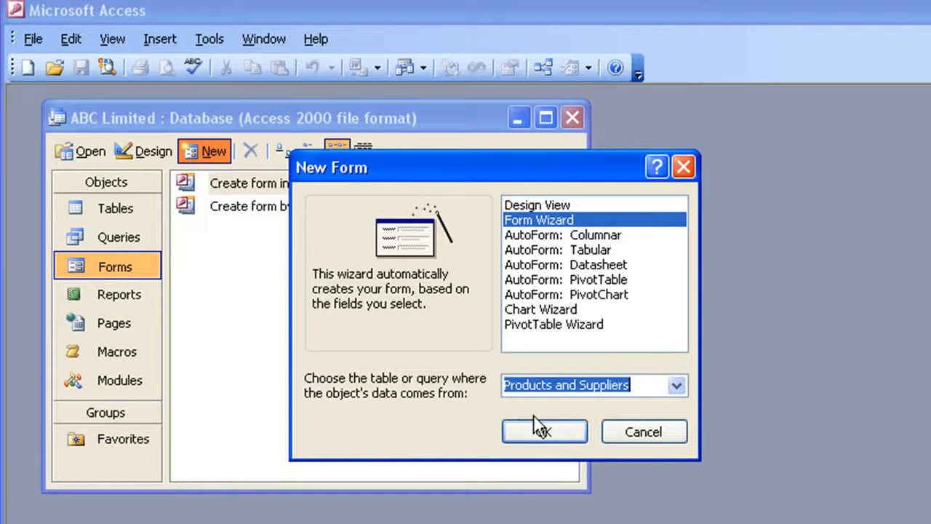
left_click(553, 433)
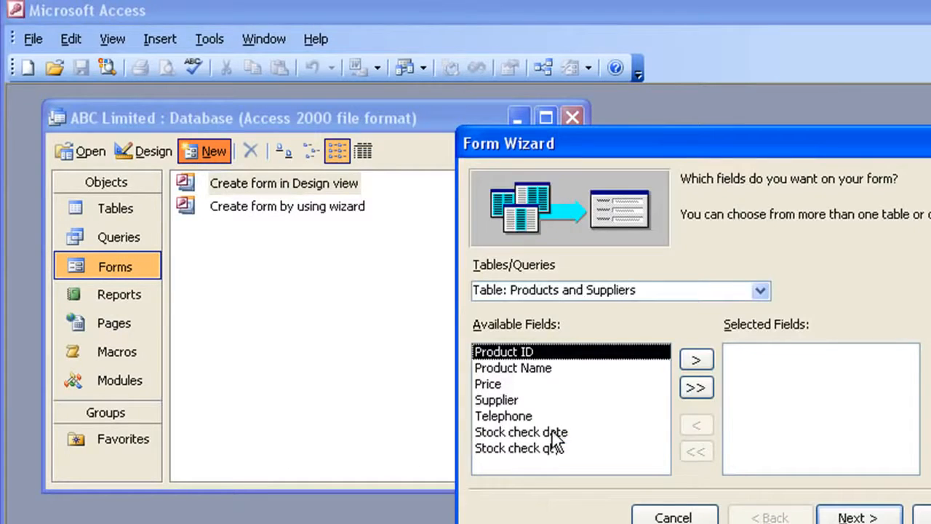
Include all available fields of the Products and Suppliers table and finish the form with the default settings.
left_click_drag(687, 138, 544, 113)
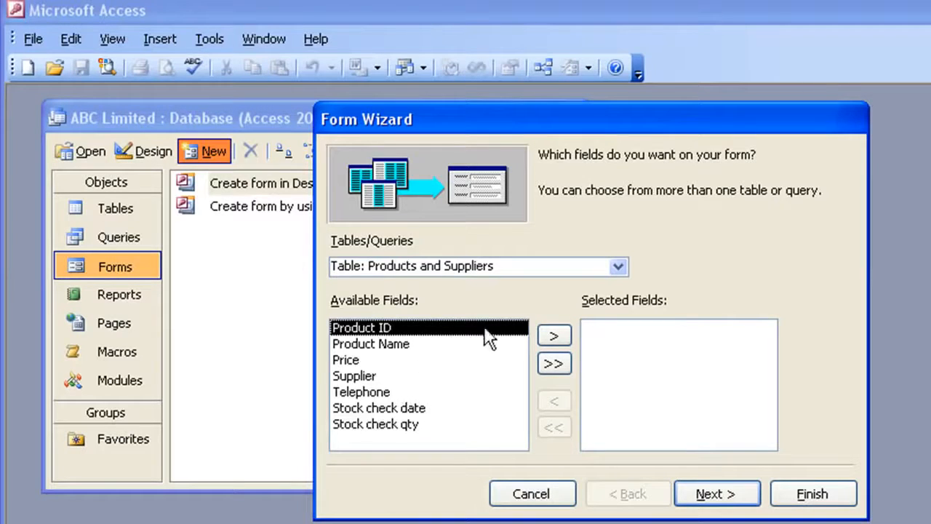
left_click(554, 363)
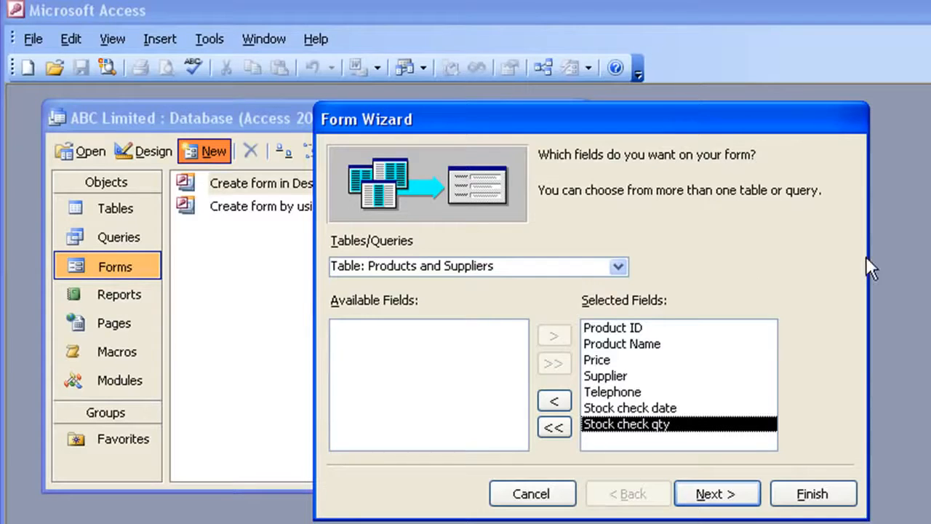
left_click(829, 496)
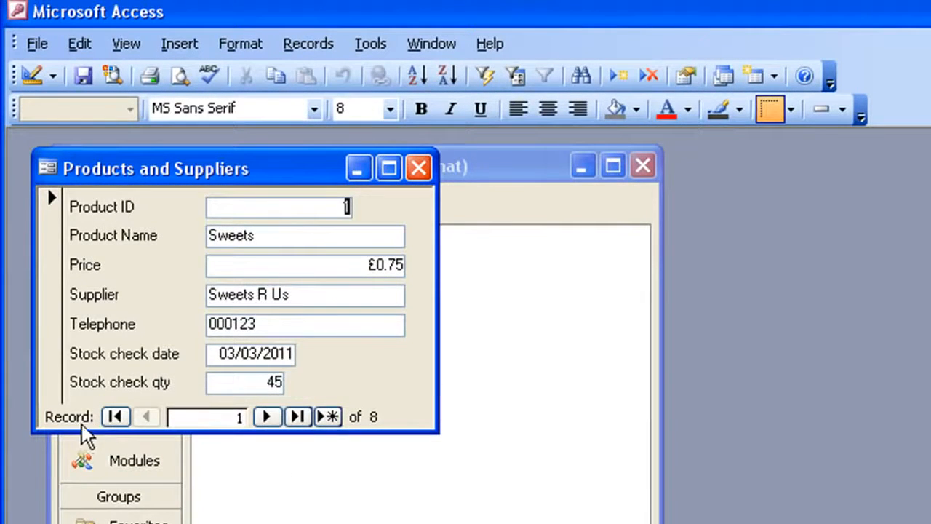
Browse the product records in the form one at a time in both directions, and jump to the first and last records.
left_click(270, 420)
left_click(269, 419)
left_click(268, 420)
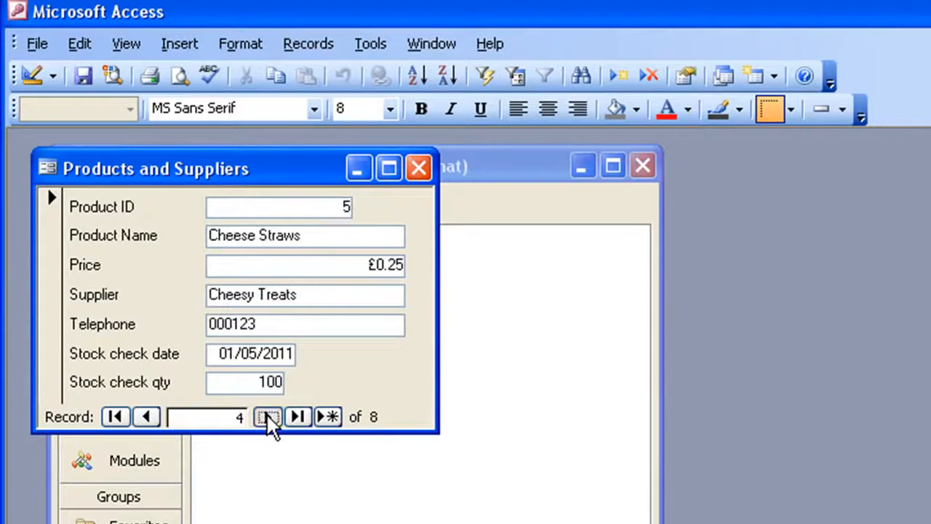
left_click(152, 420)
left_click(153, 420)
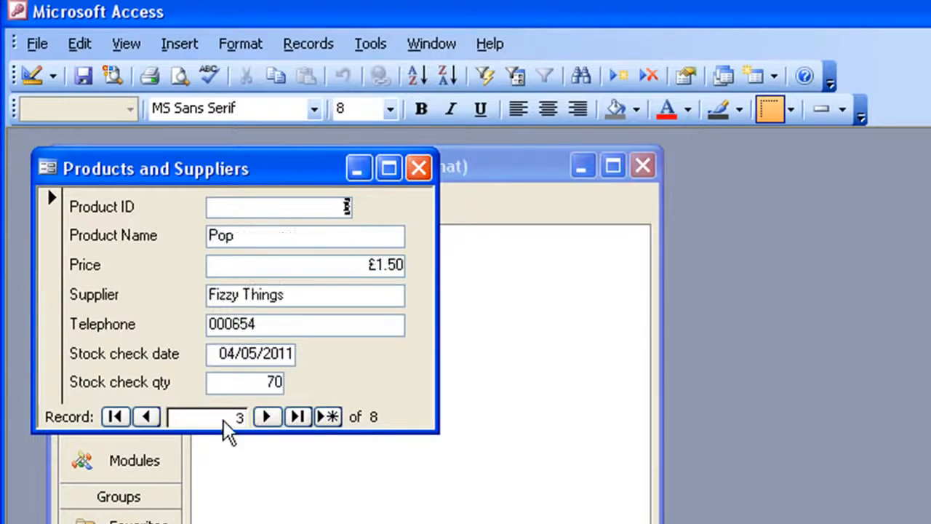
left_click(272, 420)
left_click(270, 420)
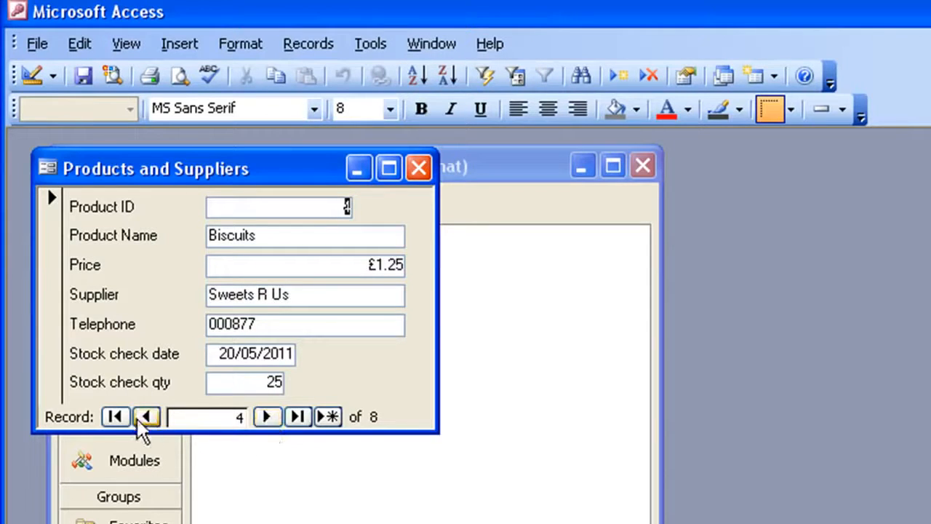
left_click(115, 417)
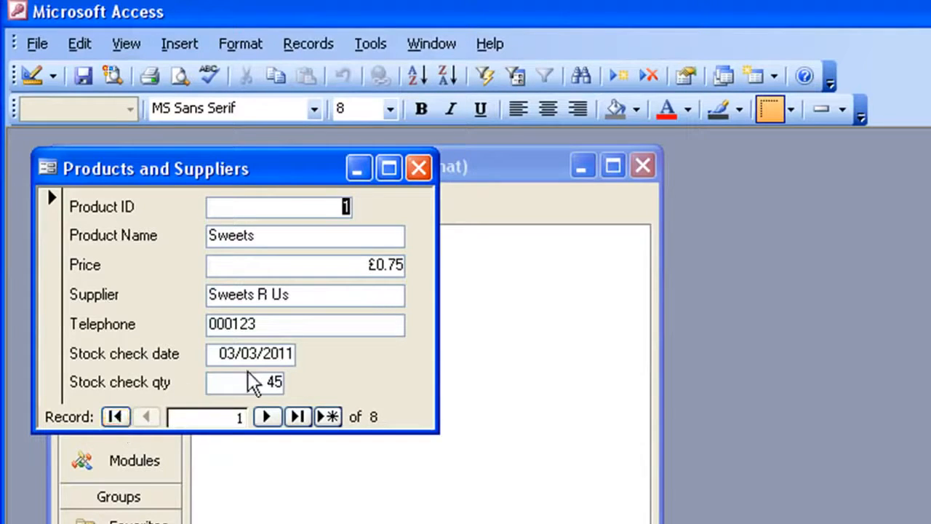
left_click(297, 417)
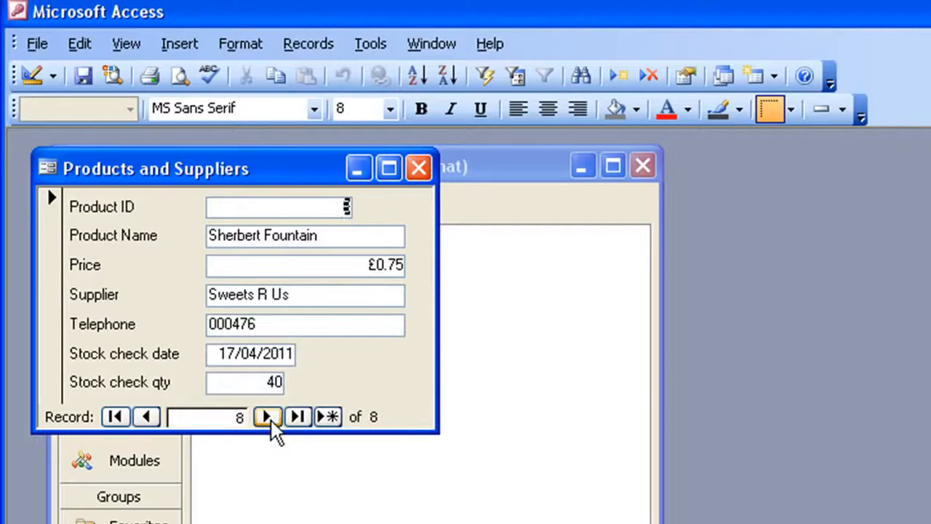
left_click(146, 417)
left_click(147, 417)
left_click(146, 417)
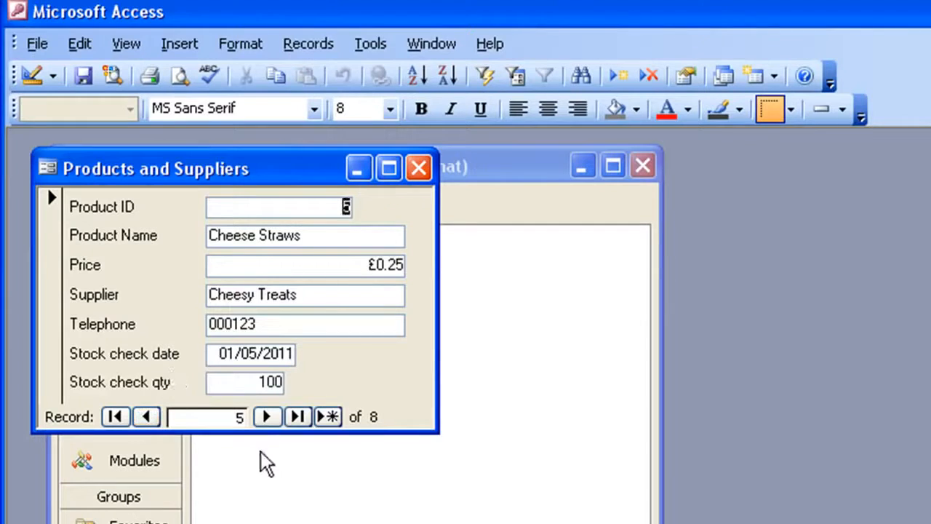
Start a new record in the form with product name Cola Cubes and price £0.85.
left_click(331, 416)
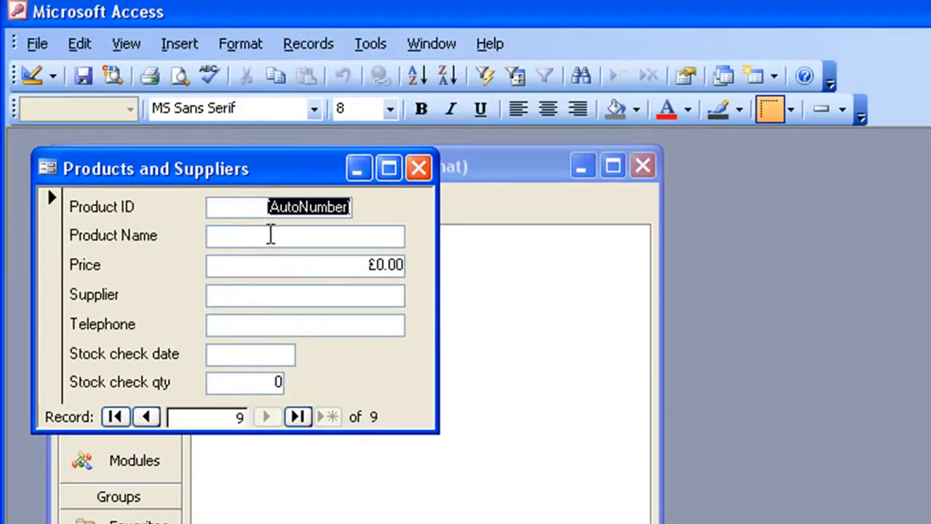
left_click(270, 234)
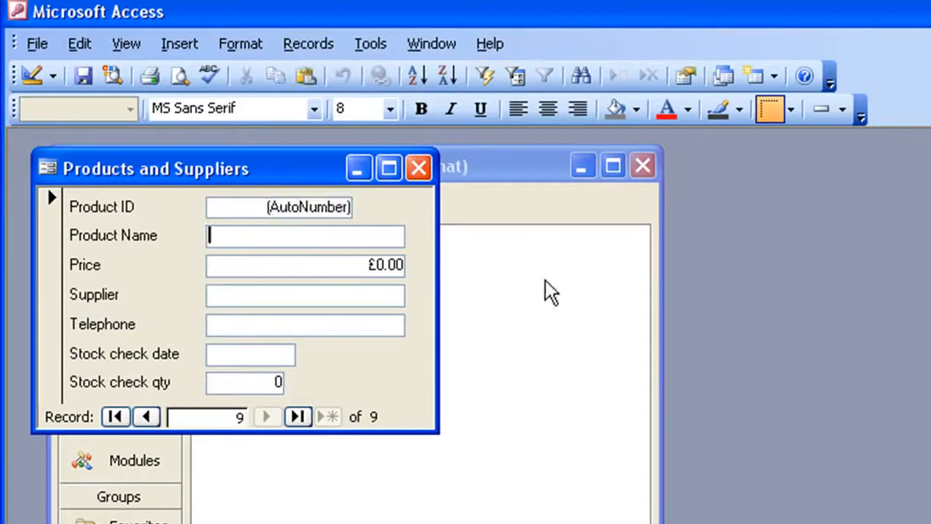
type("Cola ")
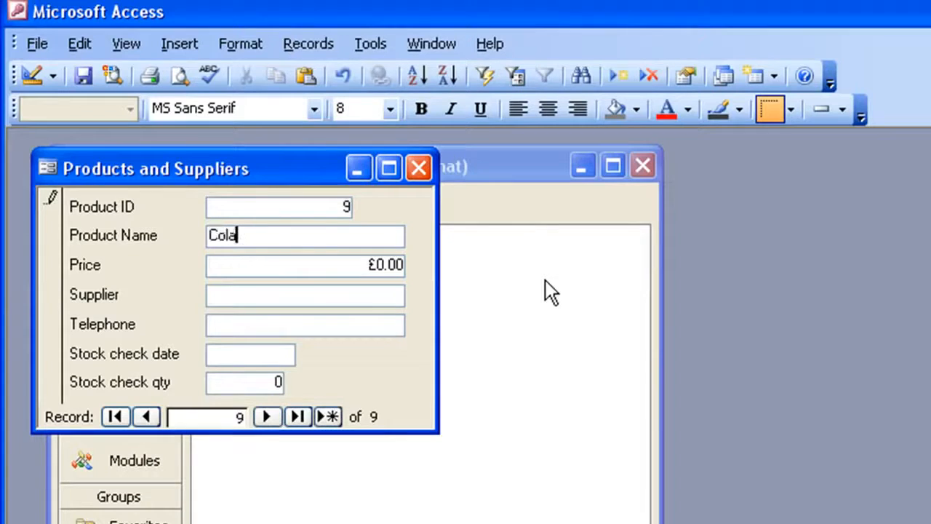
type("Cubes")
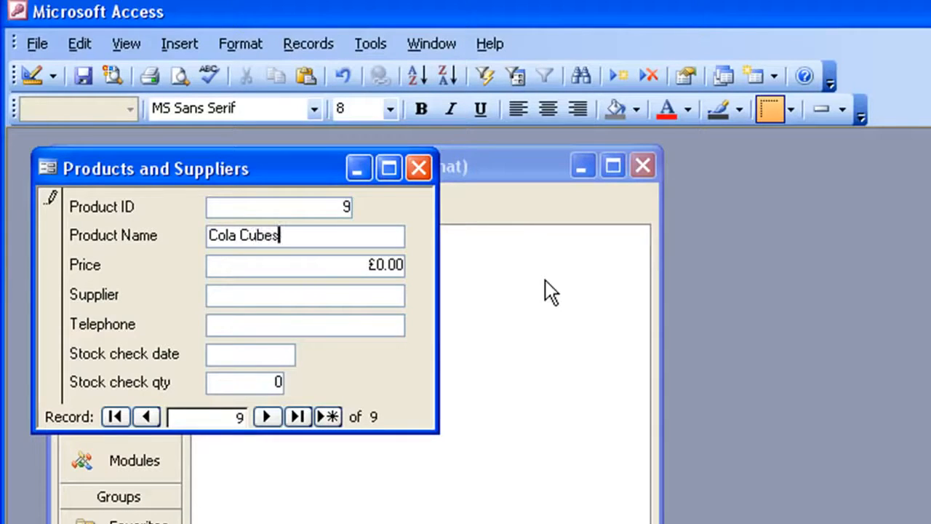
key("Tab")
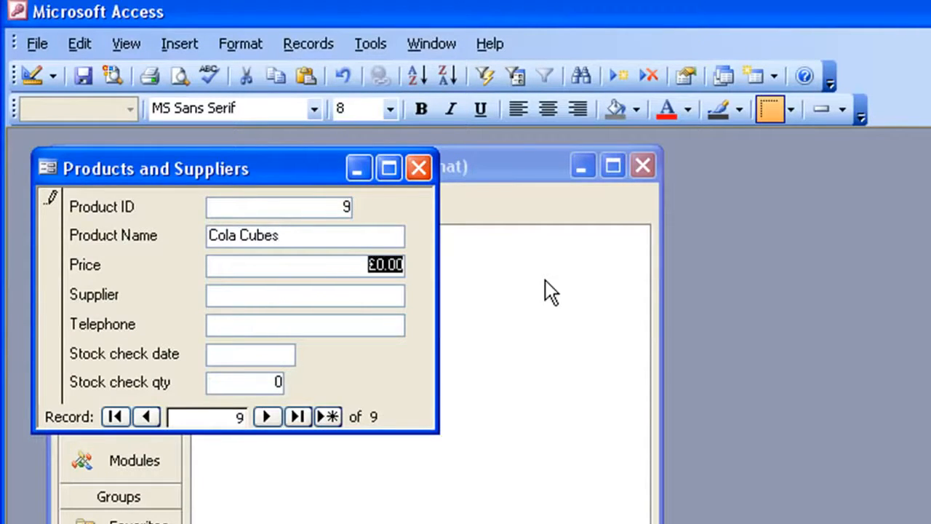
type(".85")
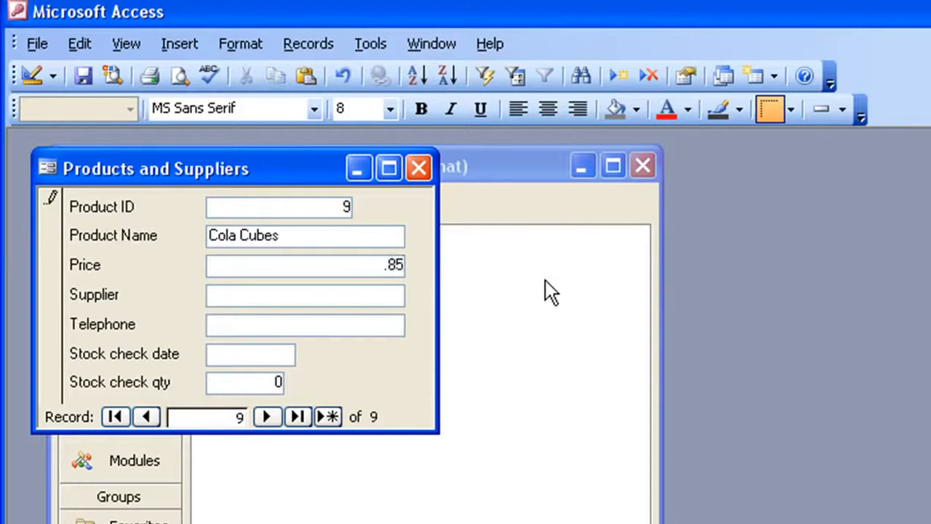
key("Tab")
Complete the Cola Cubes record with supplier Fizzy Things, the supplier's telephone number, stock check date 05/05/2011 and stock check quantity 25.
type("Fizzy ")
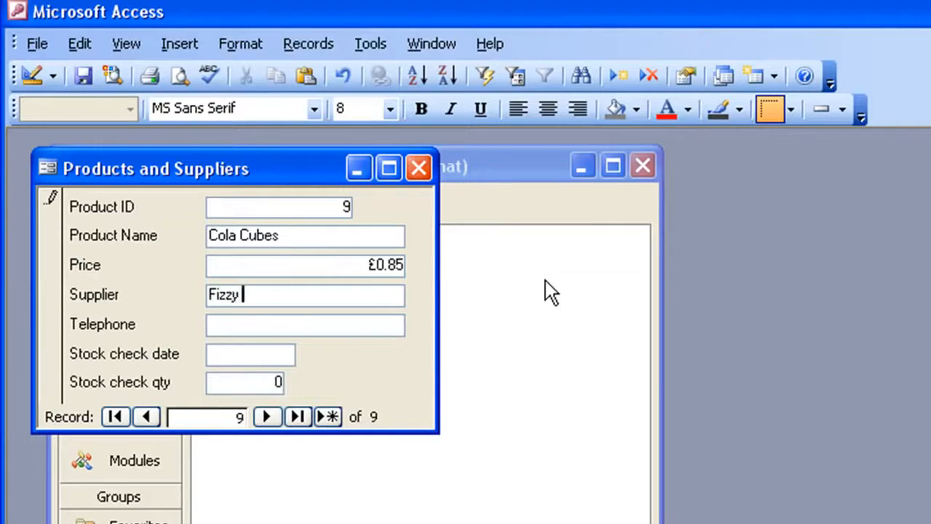
type("Things")
key("Tab")
type("000654")
key("Tab")
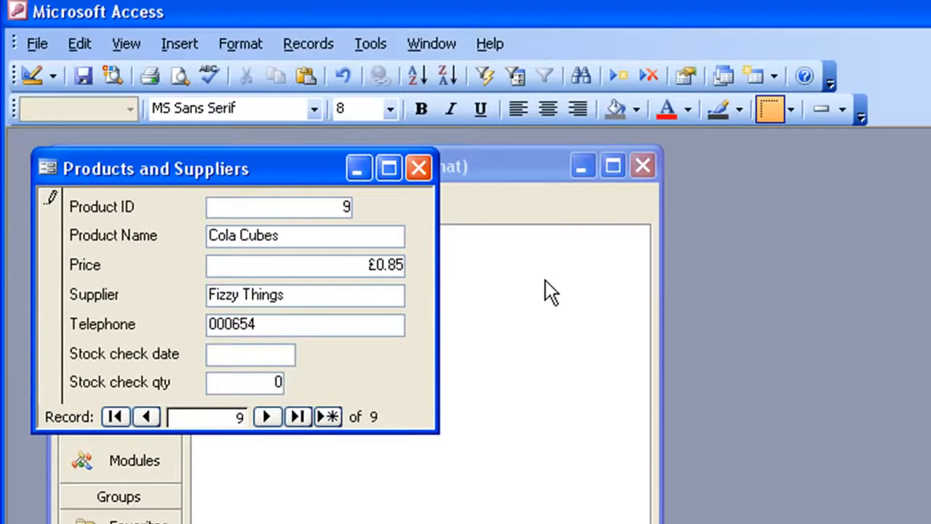
type("5/5")
key("Tab")
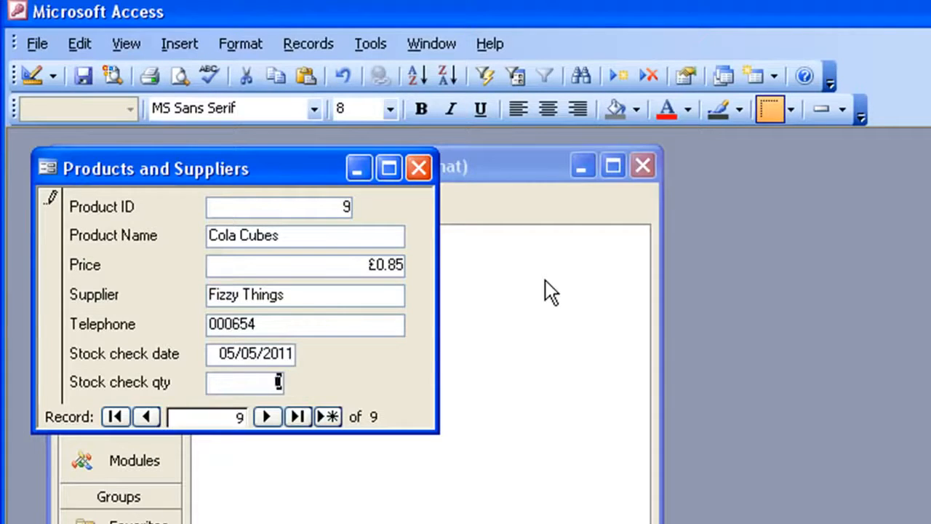
type("25")
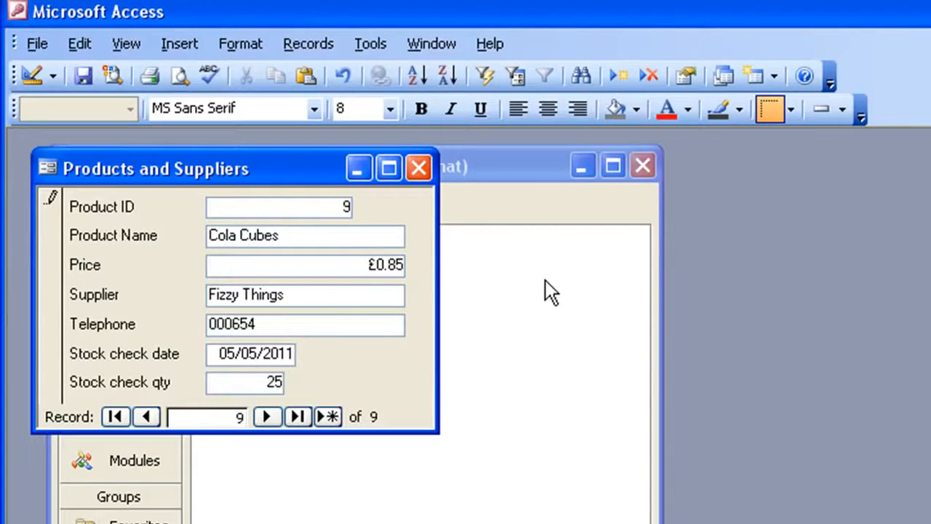
key("Tab")
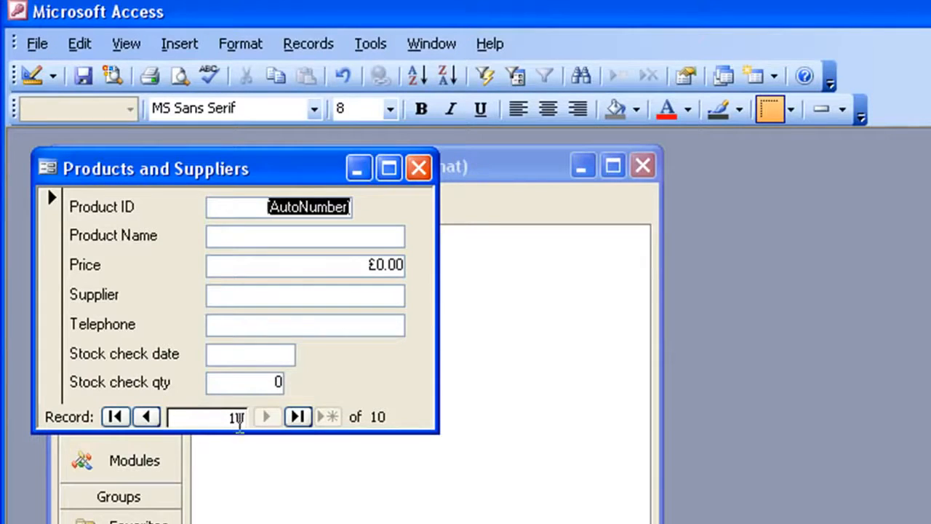
Return to the Cola Cubes record and set its stock check quantity to 30.
left_click(154, 425)
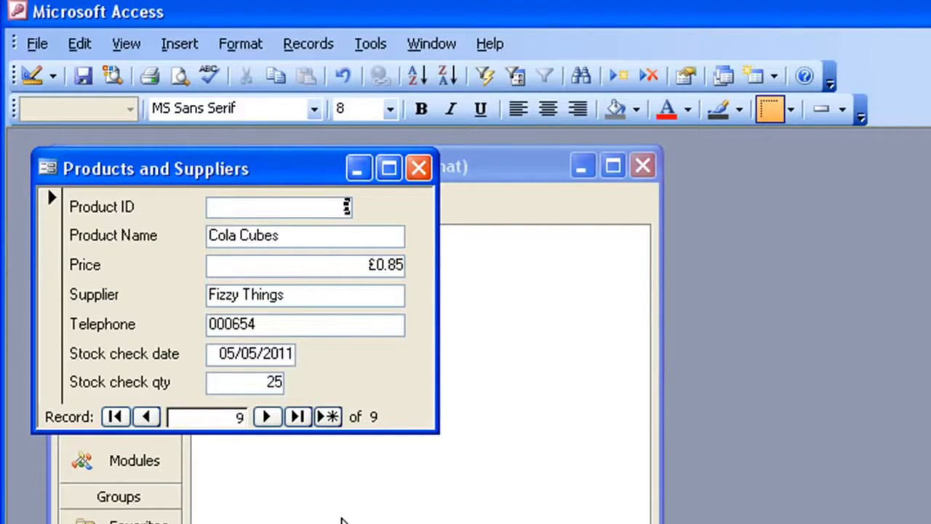
left_click_drag(244, 386, 309, 387)
type("30")
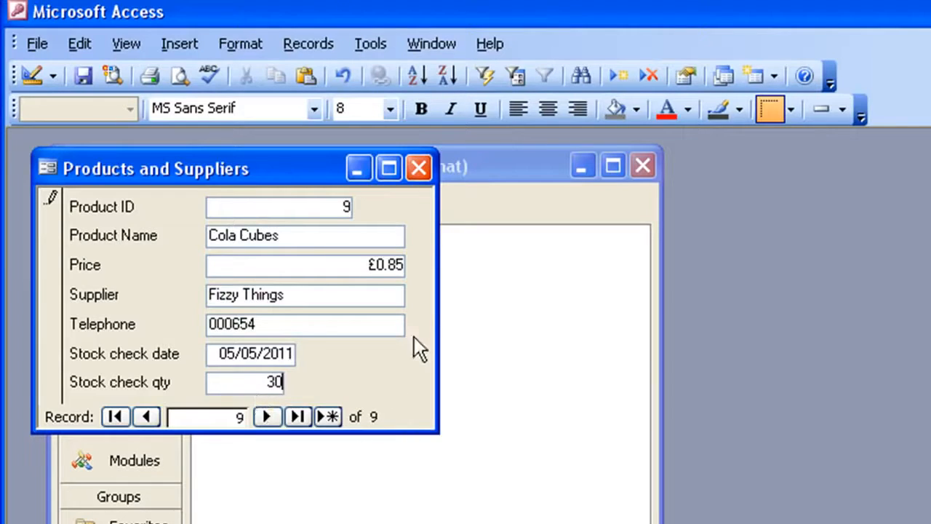
Refresh the form's records to save the changed Cola Cubes record, and close the form.
left_click(320, 44)
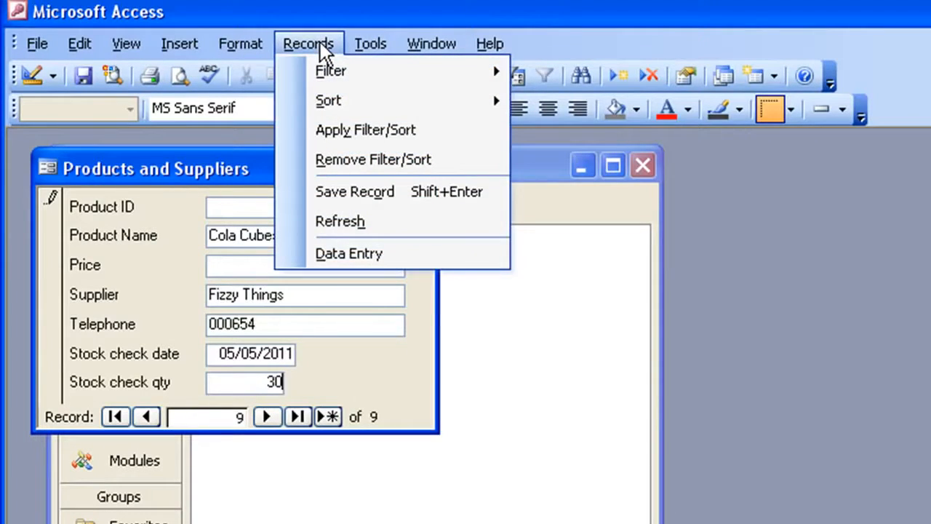
left_click(359, 222)
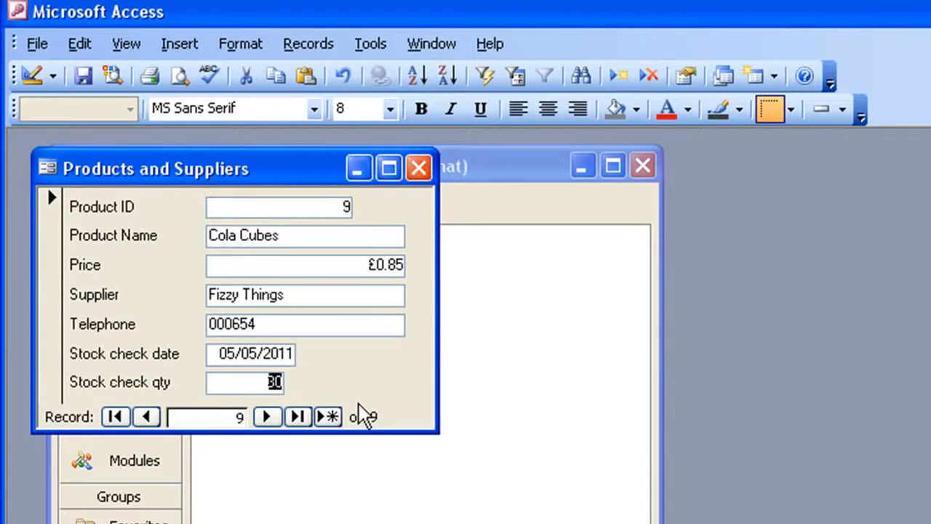
left_click(421, 166)
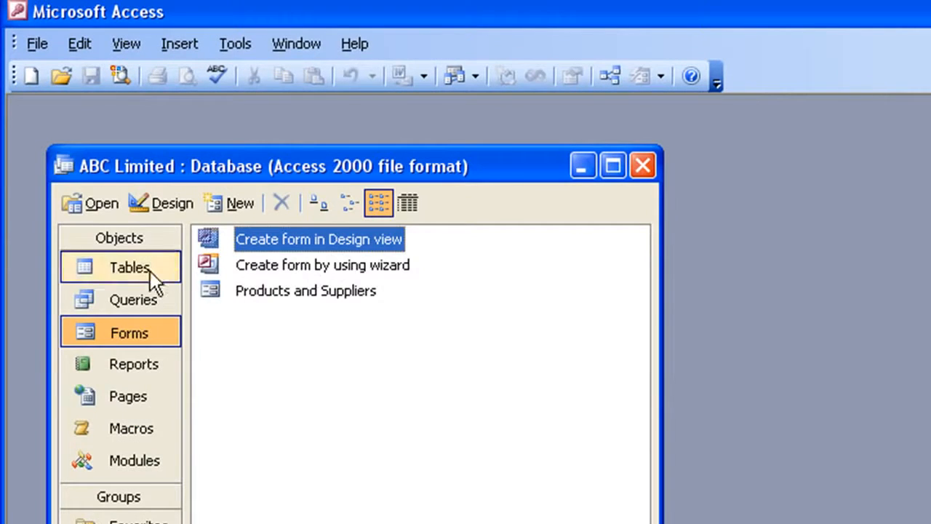
Open the Products and Suppliers table to check the records entered through the form, and close it again.
left_click(127, 271)
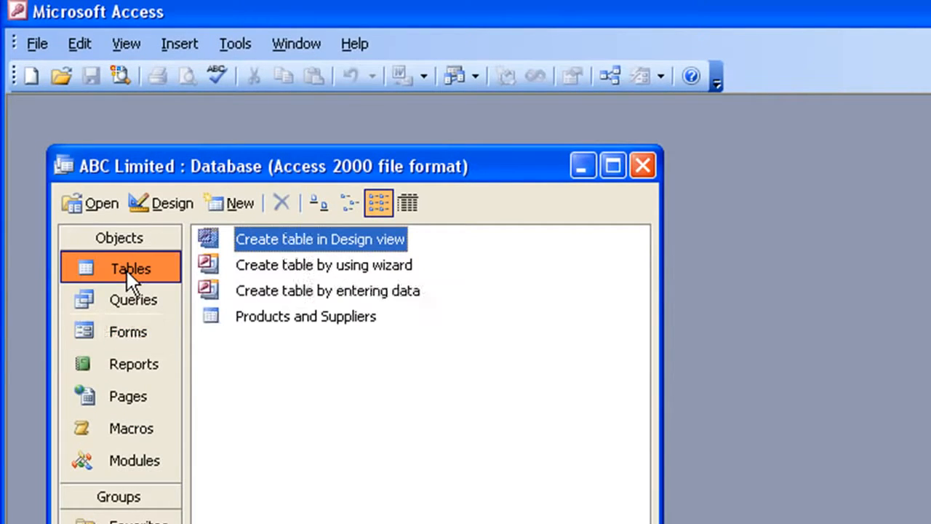
double_click(233, 318)
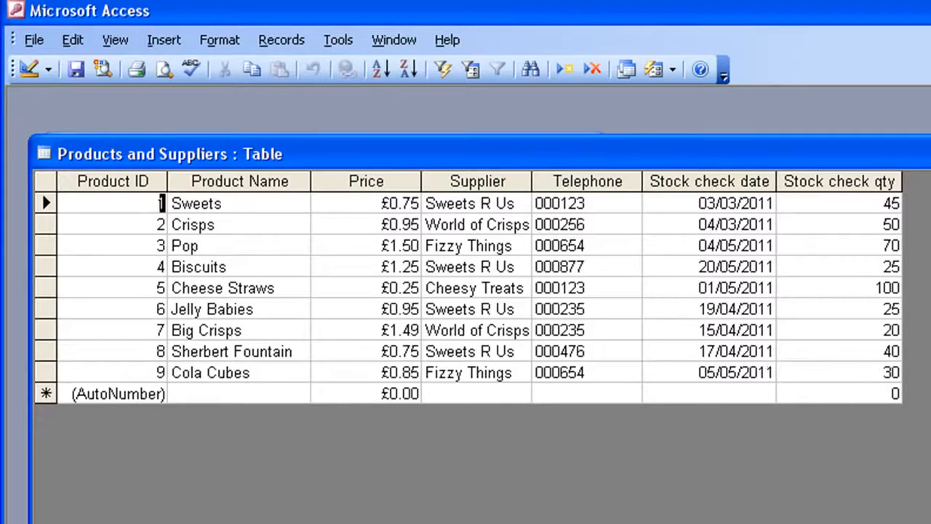
key("ctrl+w")
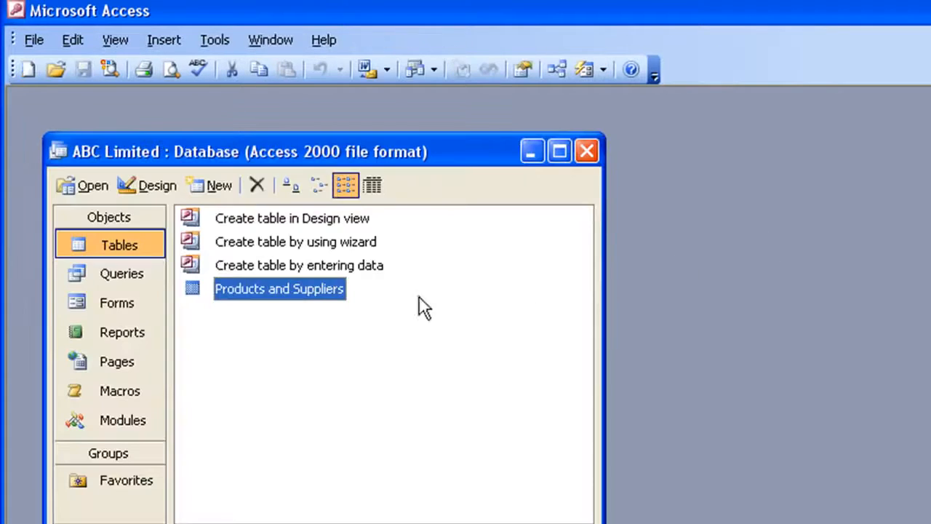
Create a new query in Design View based on the Products and Suppliers table.
left_click(84, 306)
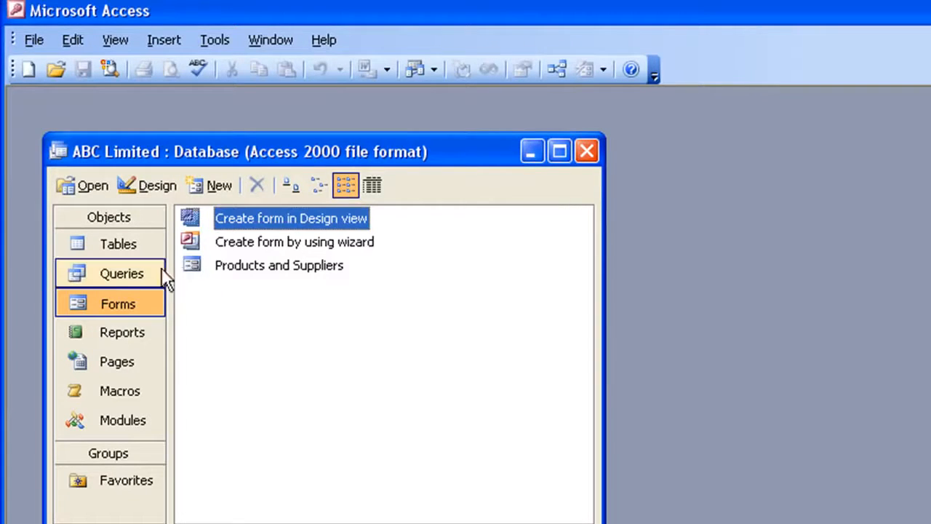
left_click(122, 277)
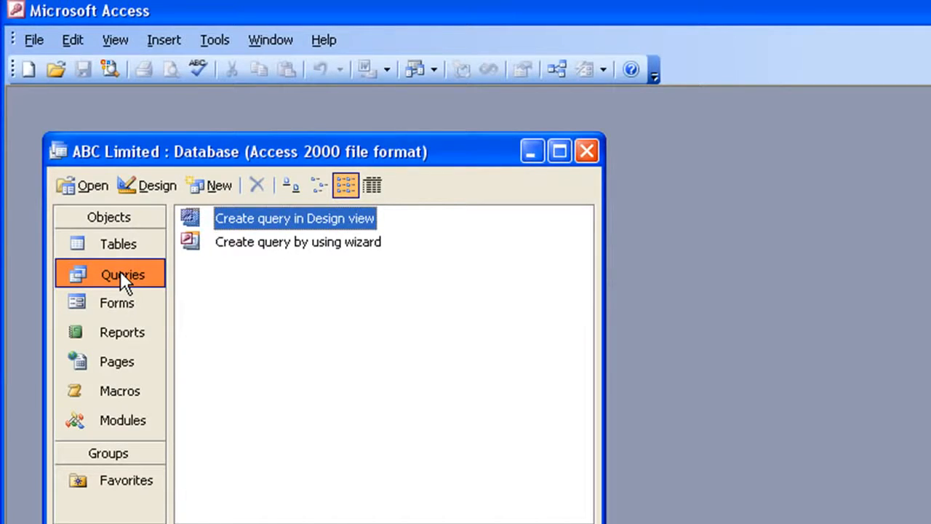
left_click(211, 183)
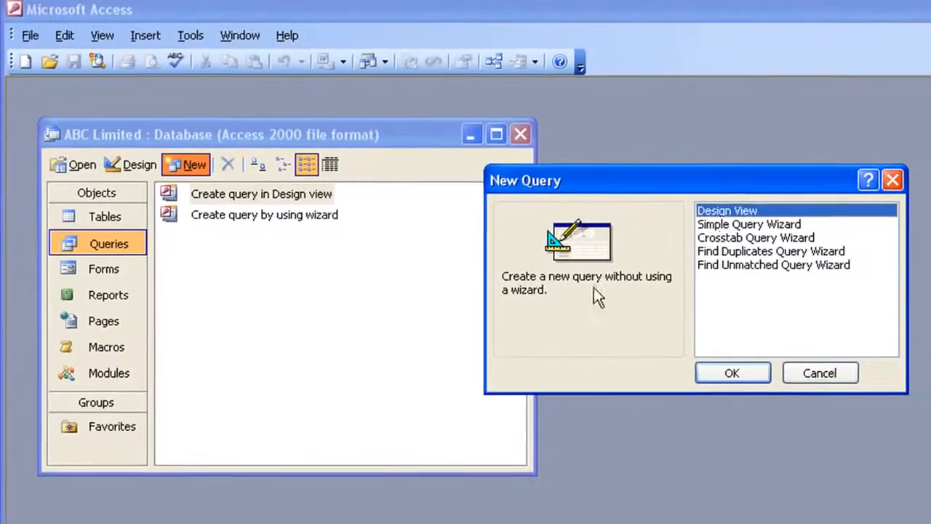
left_click(730, 363)
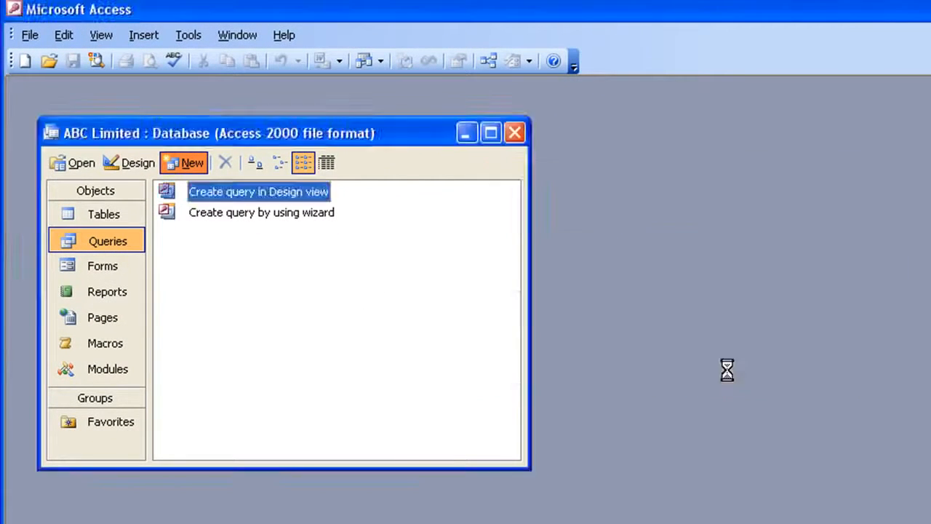
left_click_drag(720, 310, 648, 324)
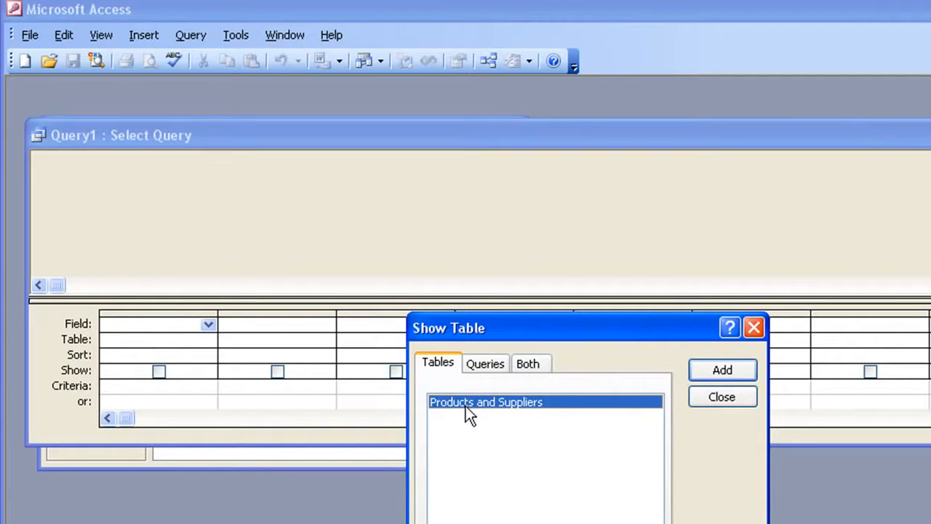
left_click(711, 374)
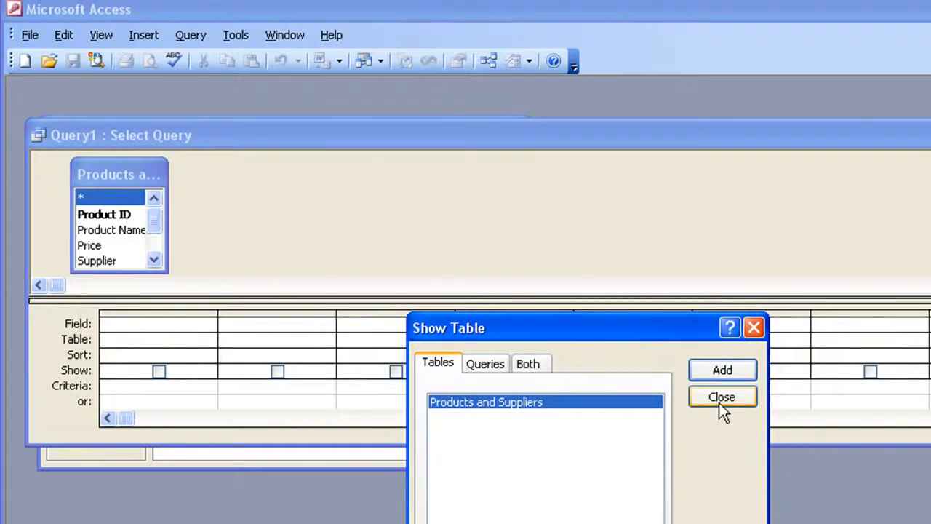
left_click(720, 398)
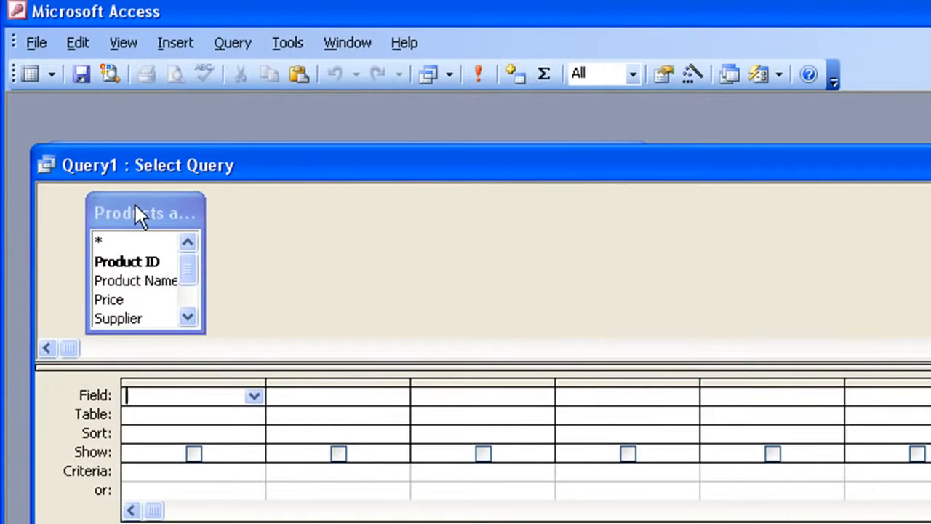
Add all fields of the Products and Suppliers table to the query with the asterisk entry, and run the query.
left_click(139, 211)
mouse_move(194, 270)
left_mouse_down()
mouse_move(185, 295)
mouse_move(190, 260)
left_mouse_up()
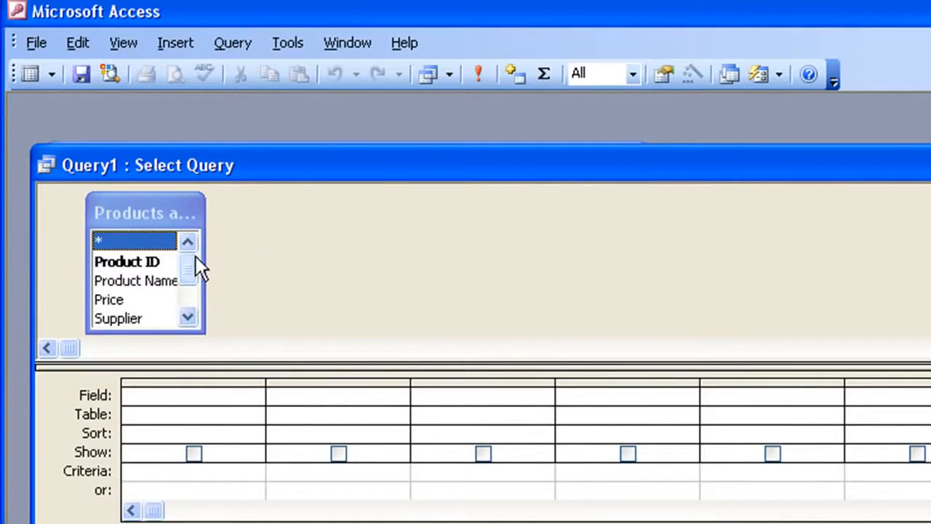
mouse_move(127, 261)
left_mouse_down()
mouse_move(195, 384)
mouse_move(141, 241)
mouse_move(139, 269)
left_mouse_up()
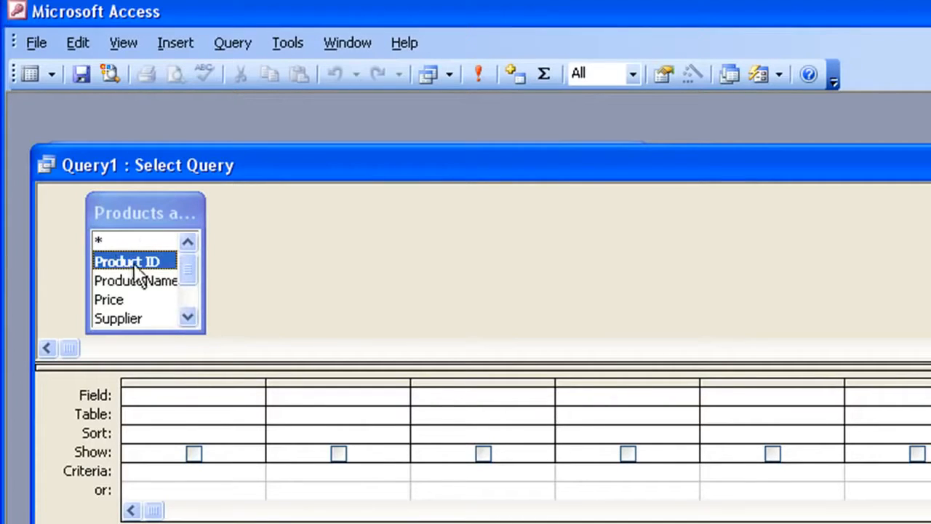
left_click(102, 240)
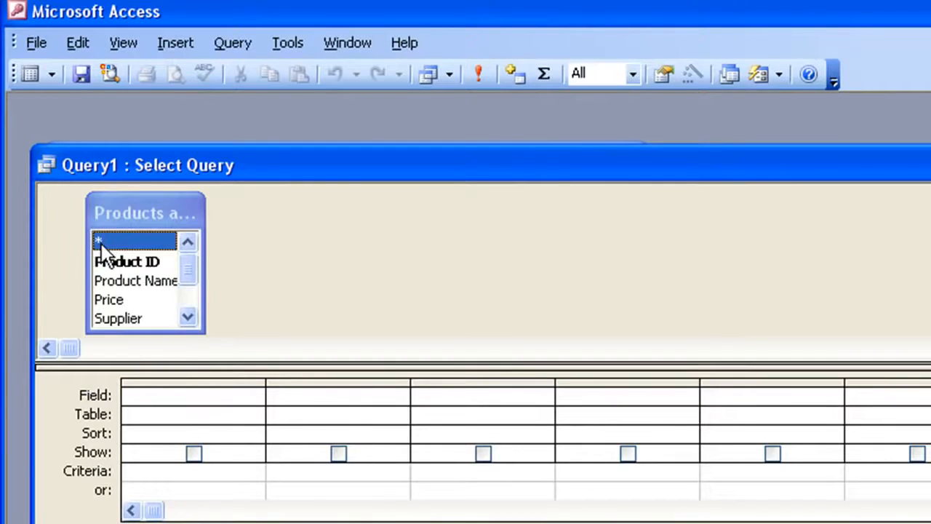
double_click(103, 241)
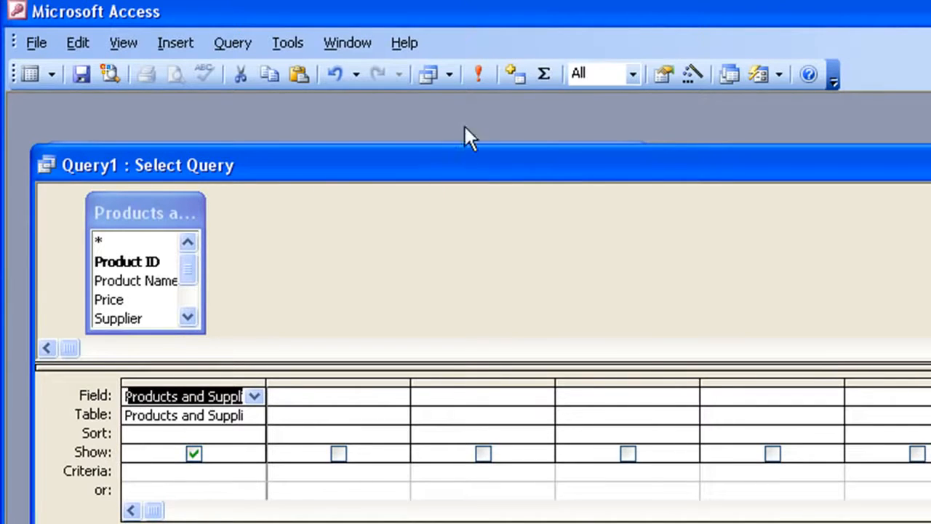
left_click(480, 74)
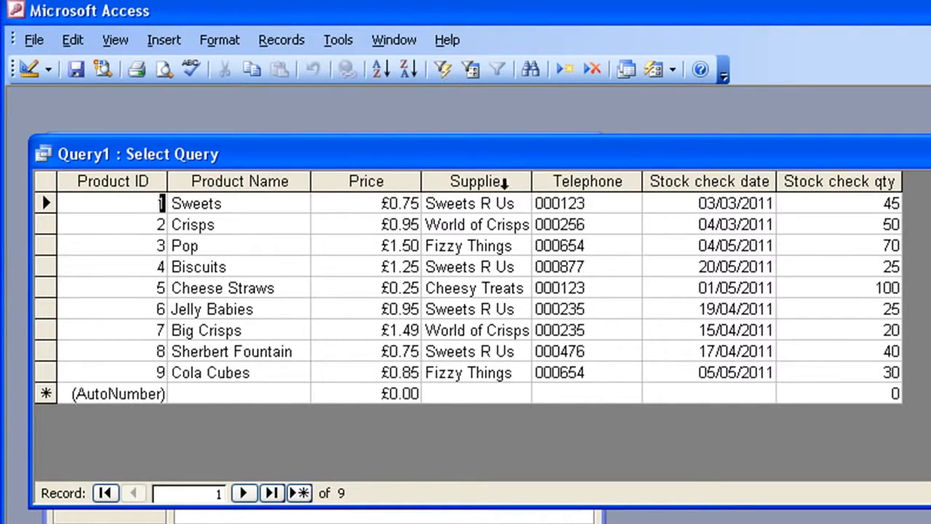
Copy the supplier name Sweets R Us from the first record of the query results.
left_click(514, 203)
left_click_drag(514, 203, 426, 200)
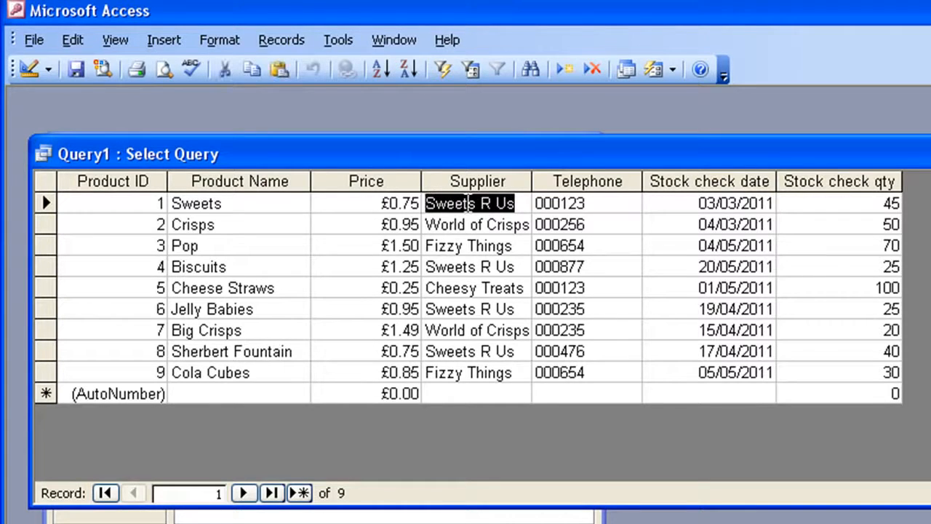
right_click(461, 207)
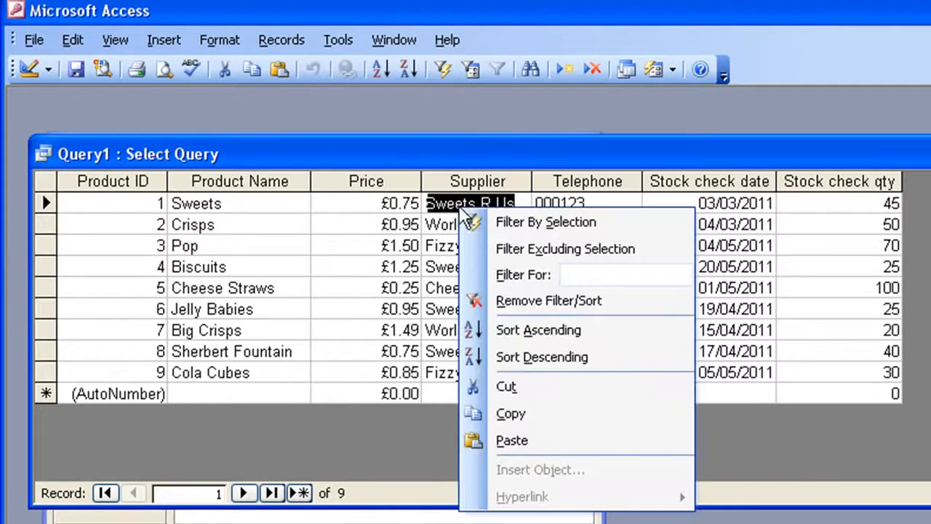
left_click(509, 413)
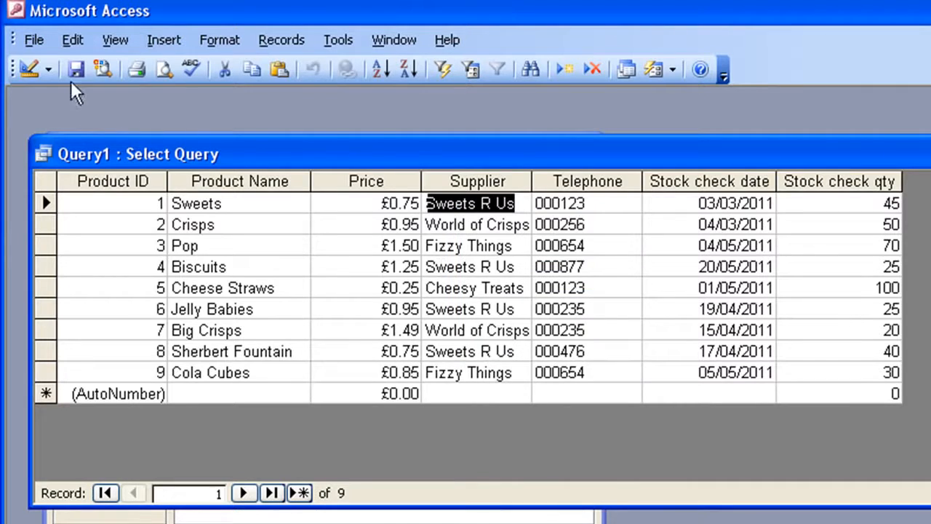
Add the Supplier field to the query design with the copied Sweets R Us as its criterion, and run the query.
left_click(27, 70)
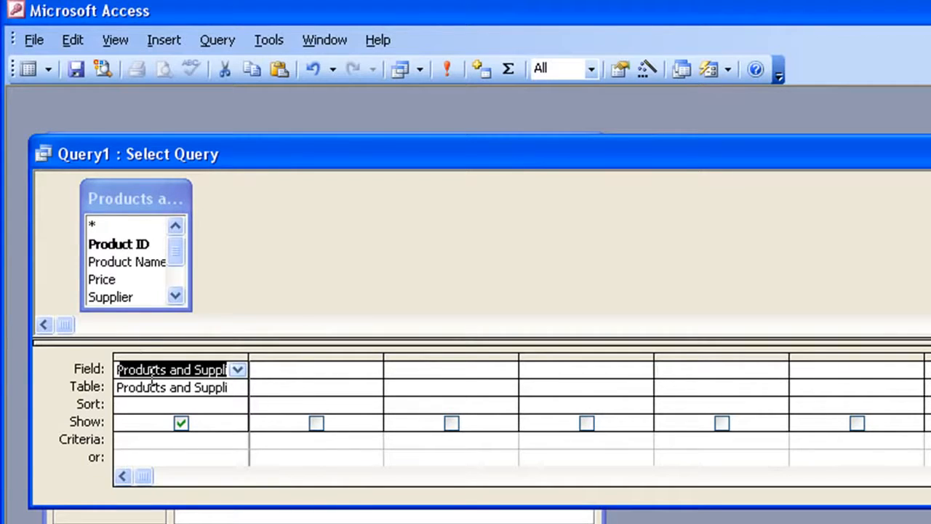
left_click_drag(110, 295, 291, 372)
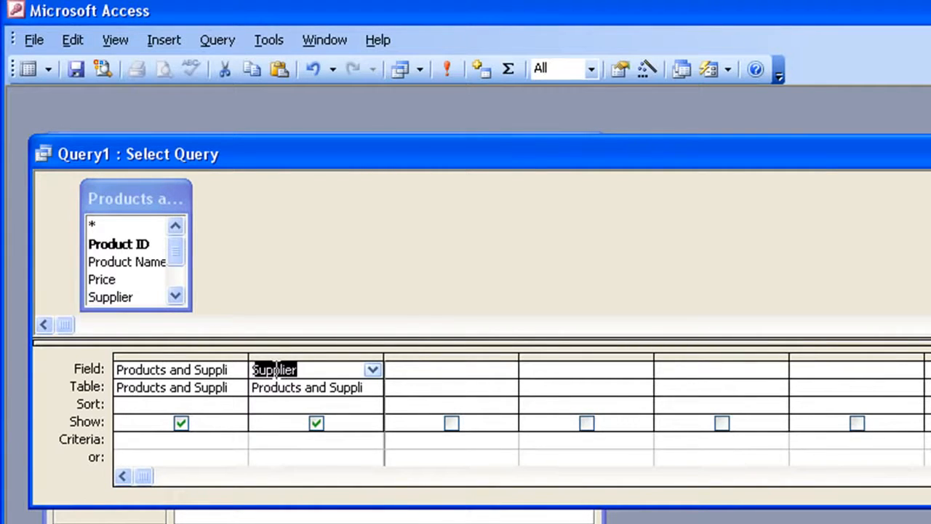
left_click(282, 439)
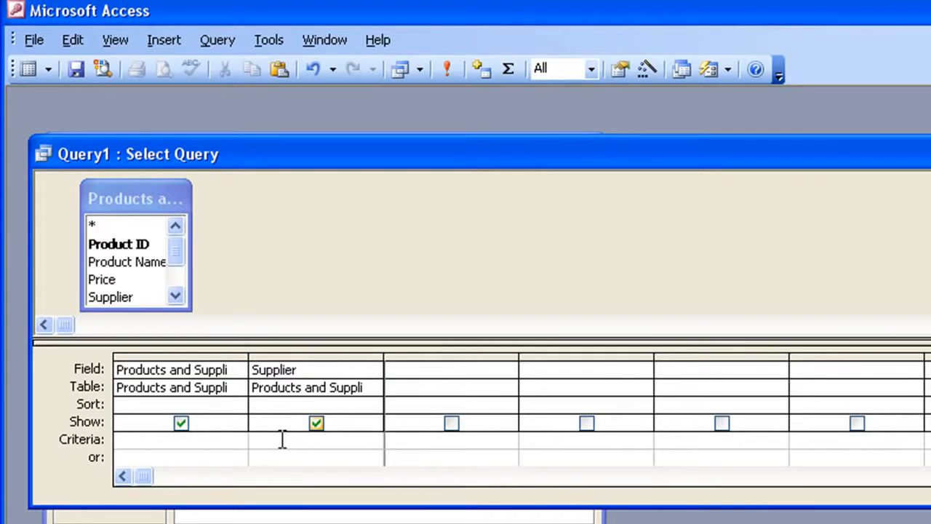
right_click(282, 439)
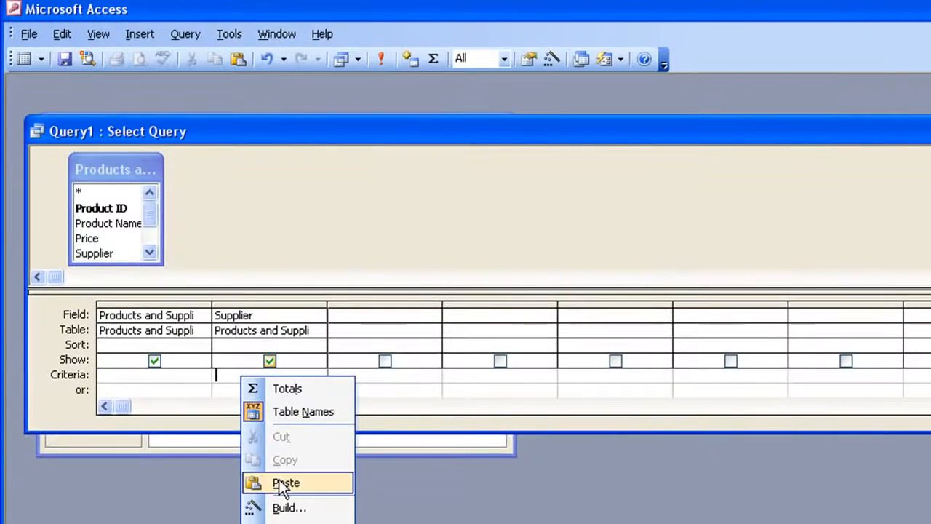
left_click(284, 483)
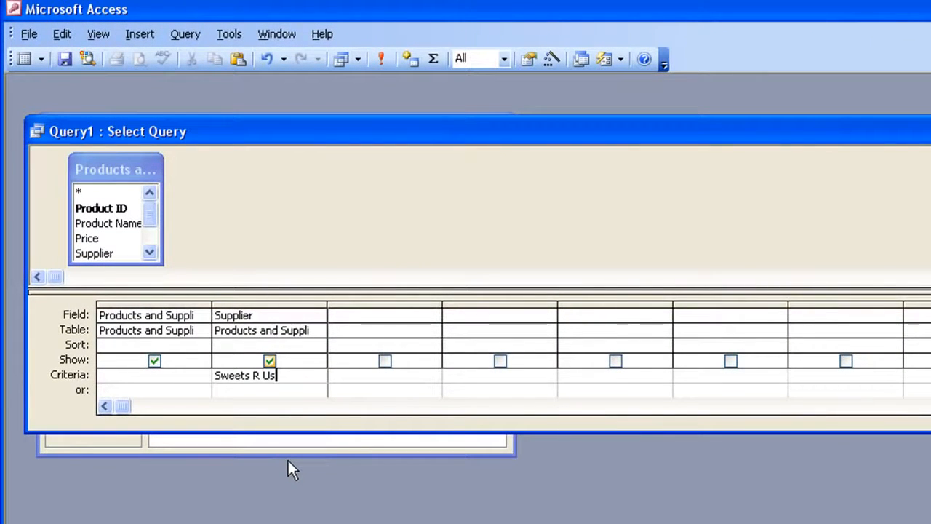
key("Tab")
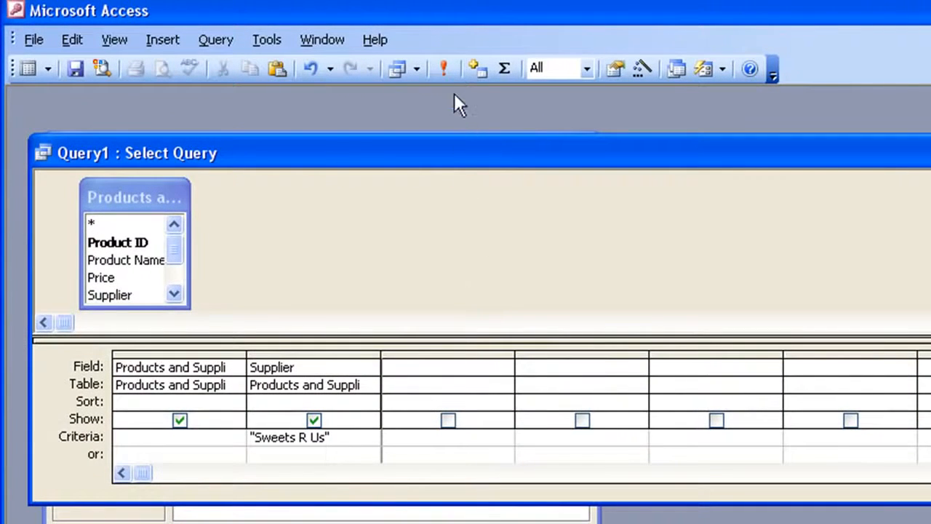
left_click(444, 69)
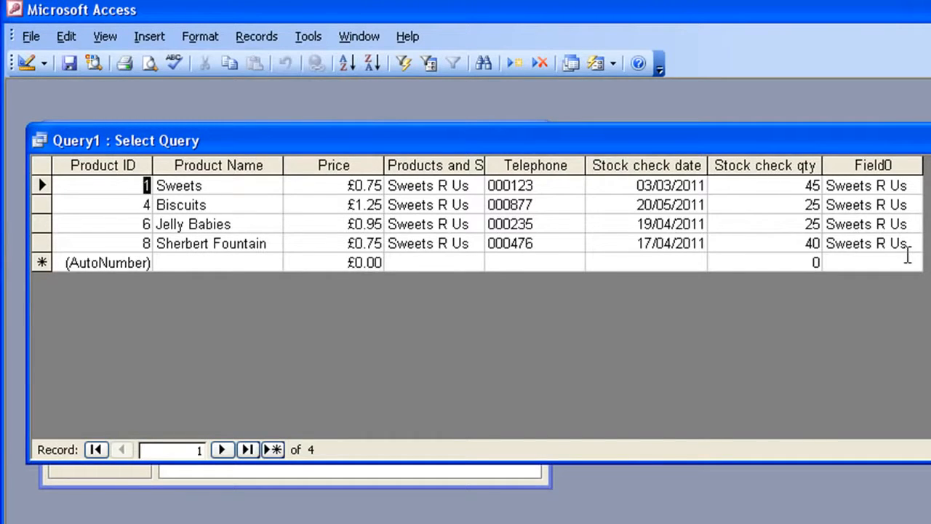
Save the query as Sweets R Us products and close it.
left_click(70, 64)
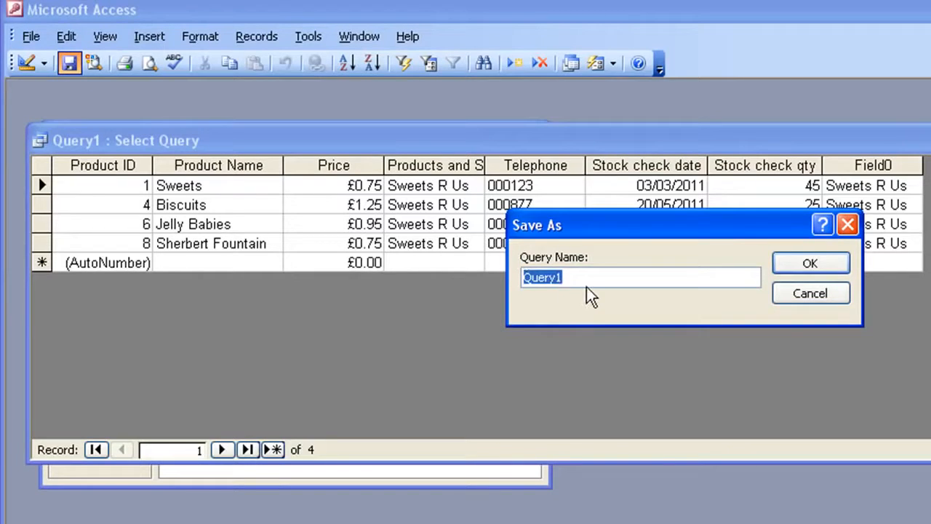
type("Sweets ")
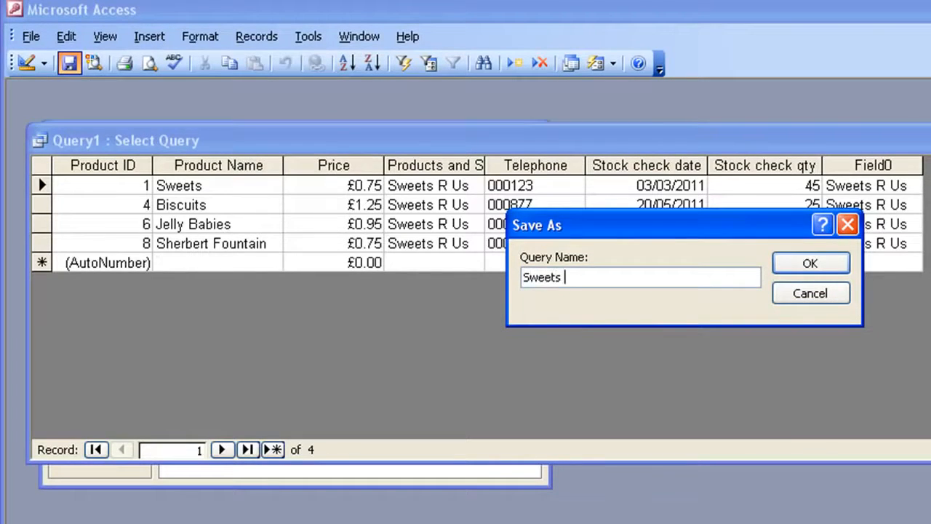
type("R Us products")
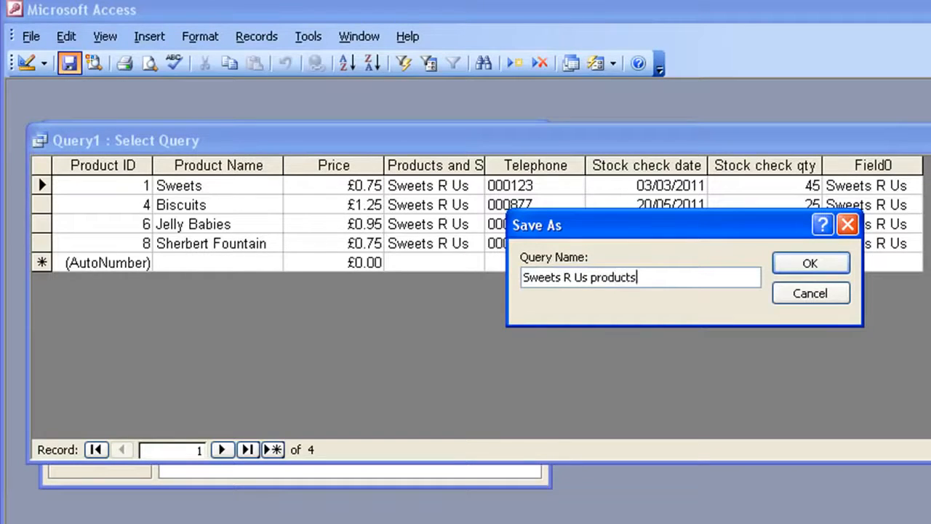
key("Return")
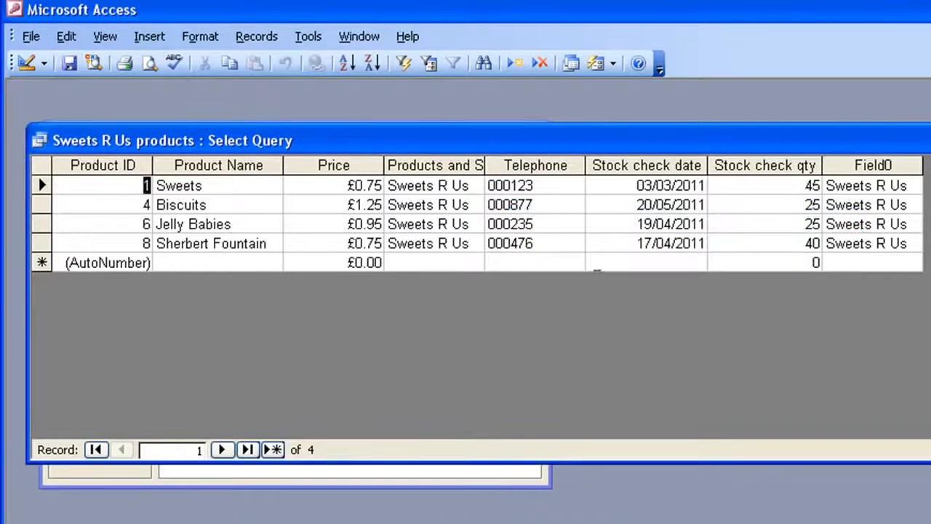
left_click(930, 140)
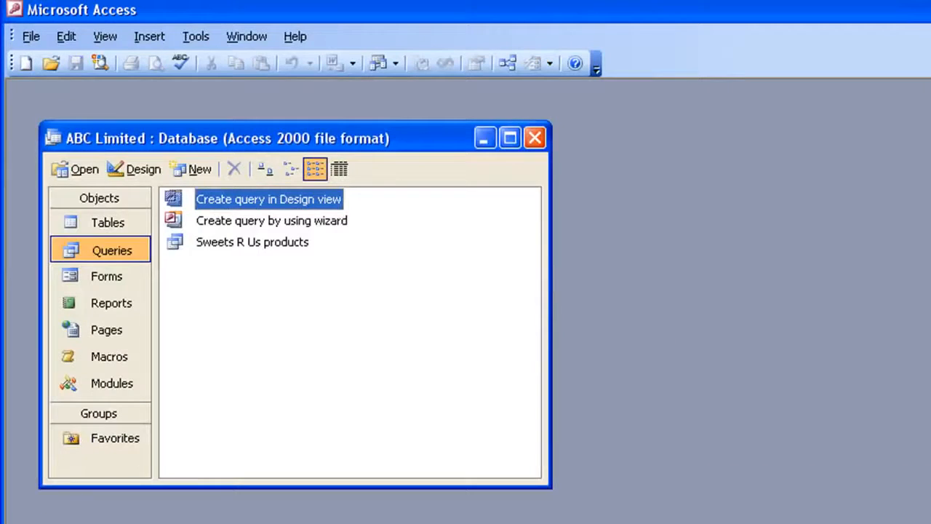
Start a new form with the Form Wizard, based on the Sweets R Us products query.
left_click(114, 283)
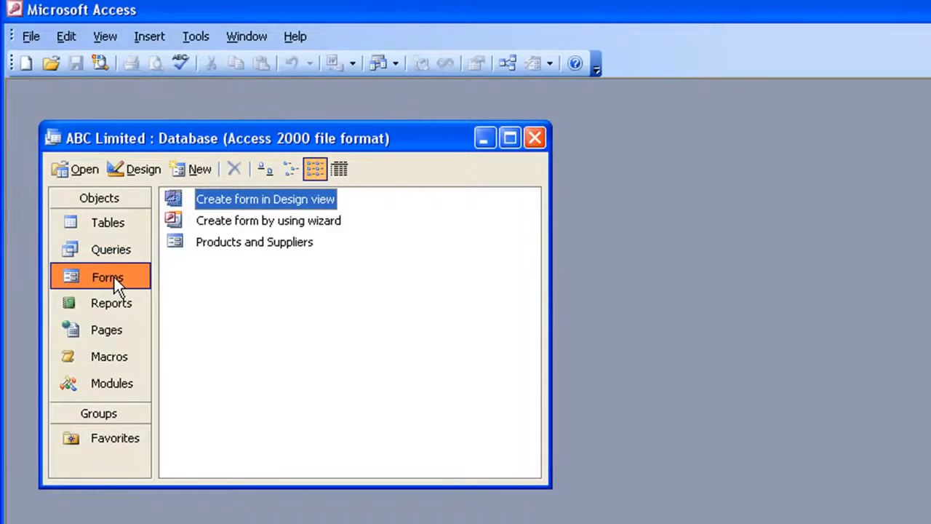
left_click(198, 169)
left_click(756, 216)
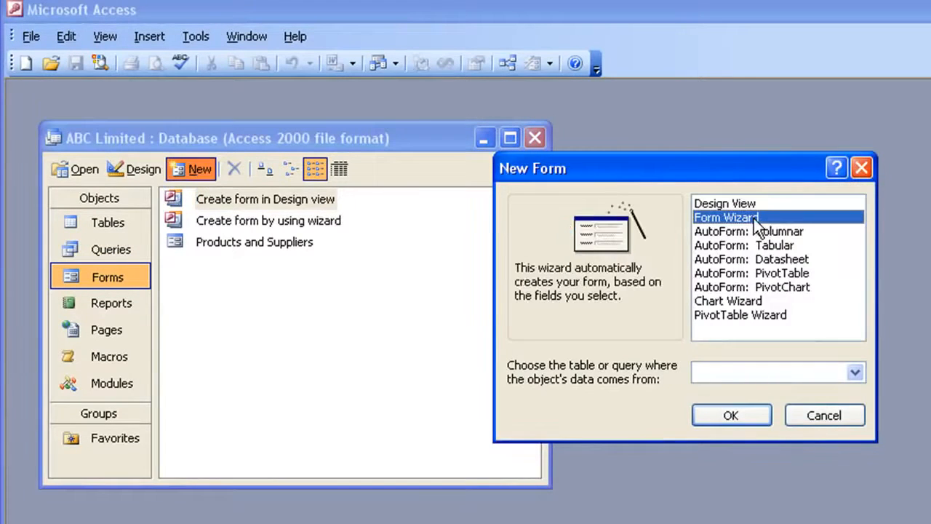
left_click(856, 372)
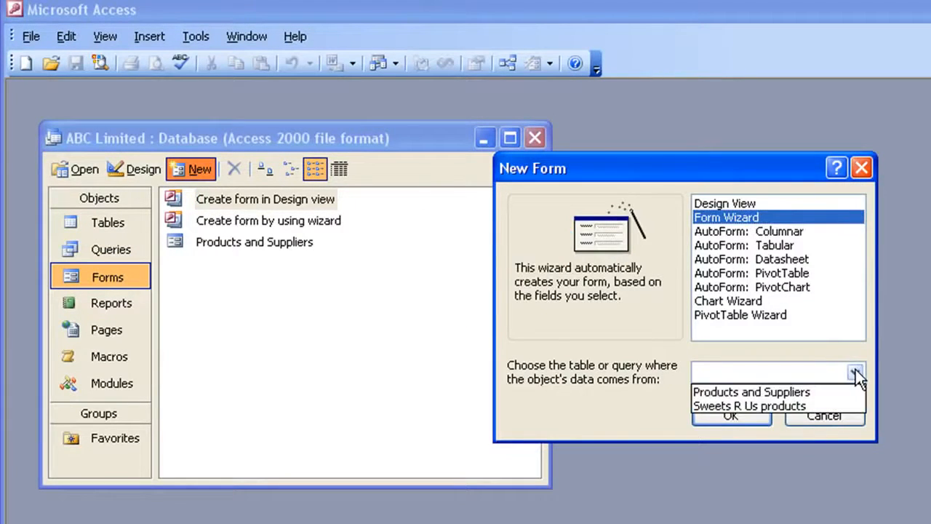
left_click(730, 406)
left_click(732, 415)
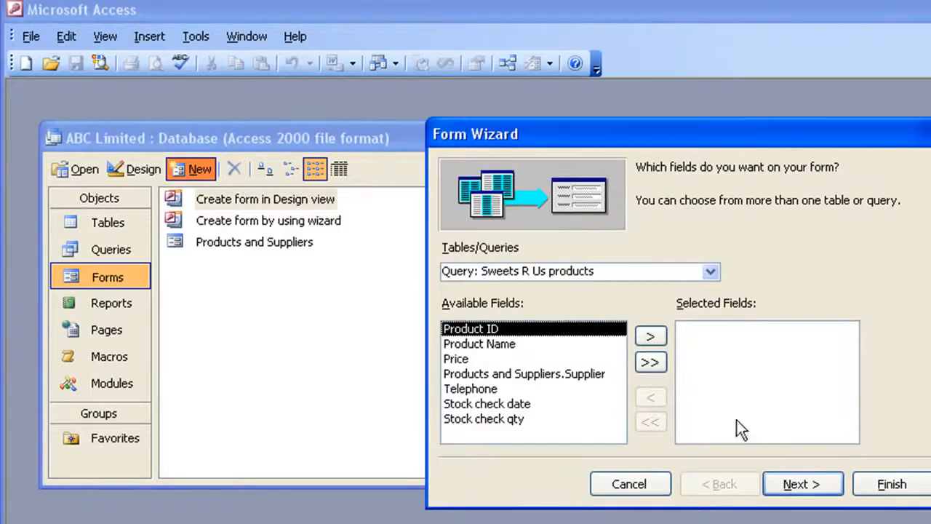
Include all query fields except Product ID, Stock check date and Stock check qty, and finish the form with the default settings.
left_click(656, 363)
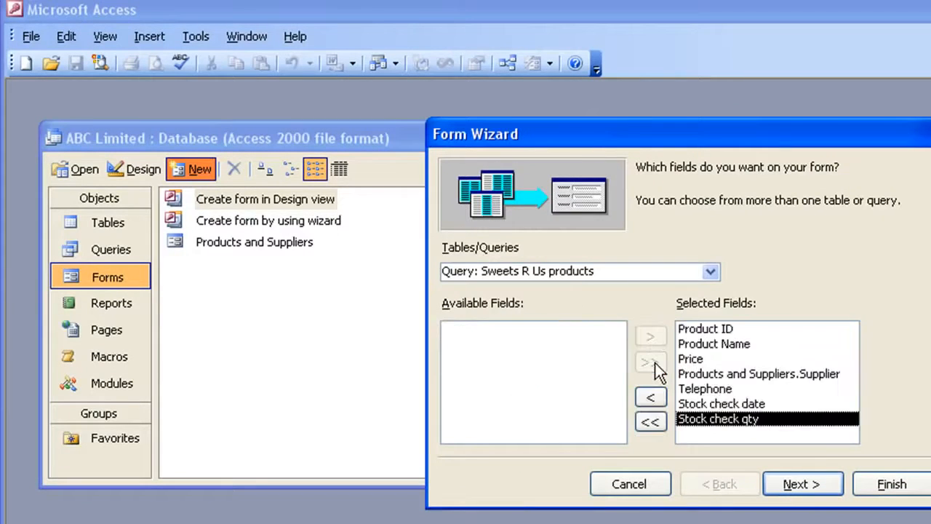
left_click(716, 332)
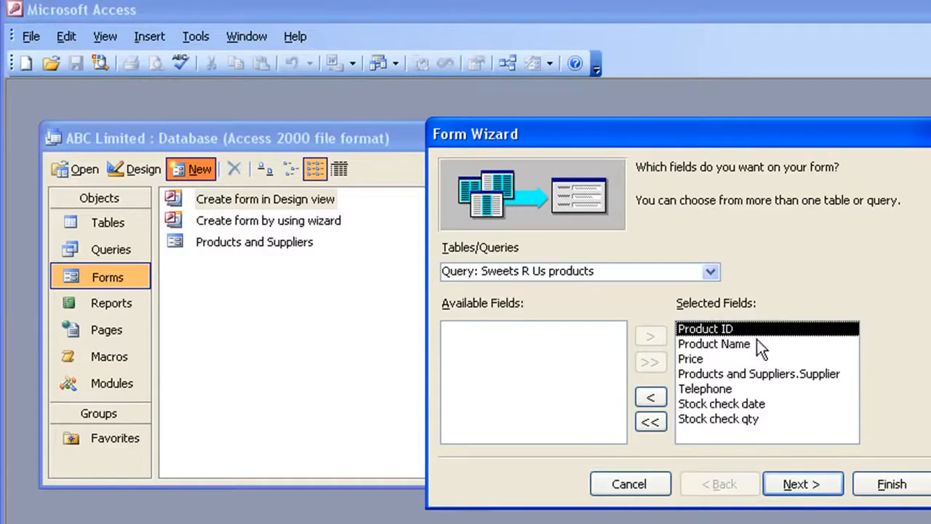
left_click(650, 400)
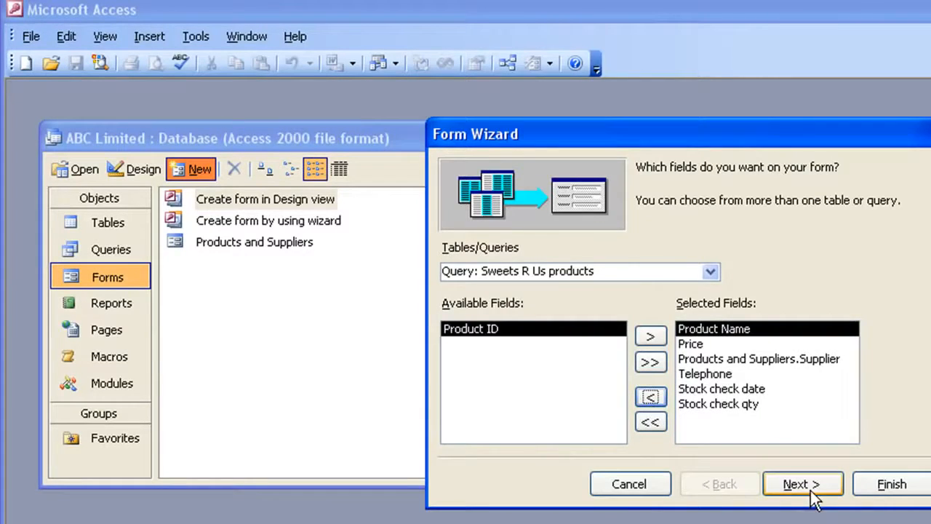
left_click(735, 389)
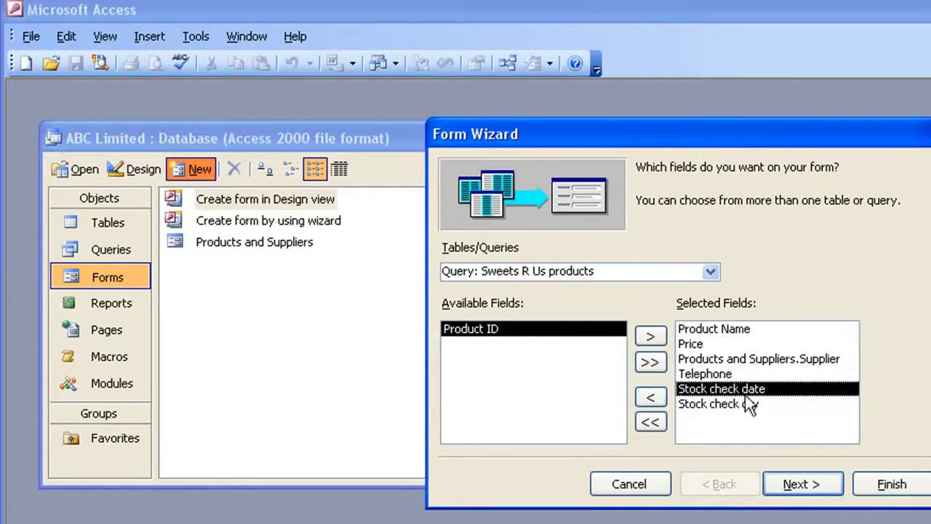
left_click(650, 397)
left_click(648, 398)
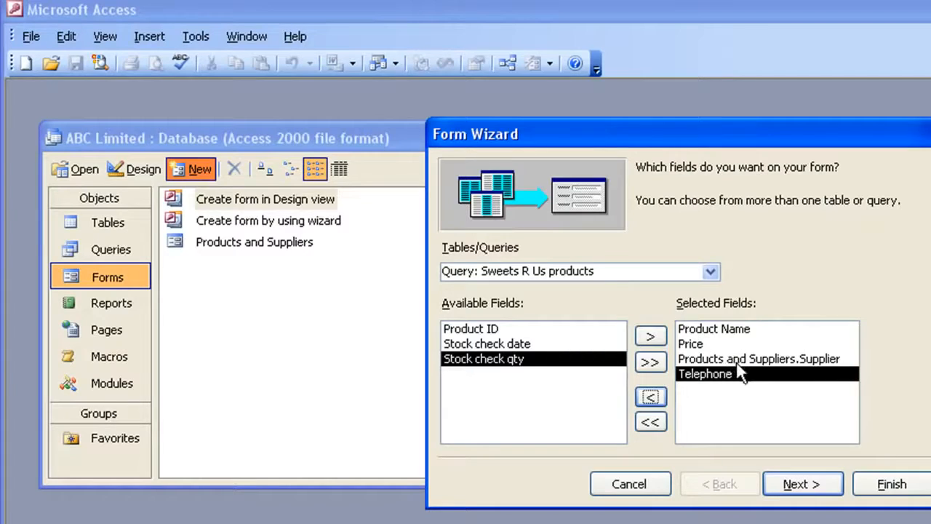
left_click(896, 486)
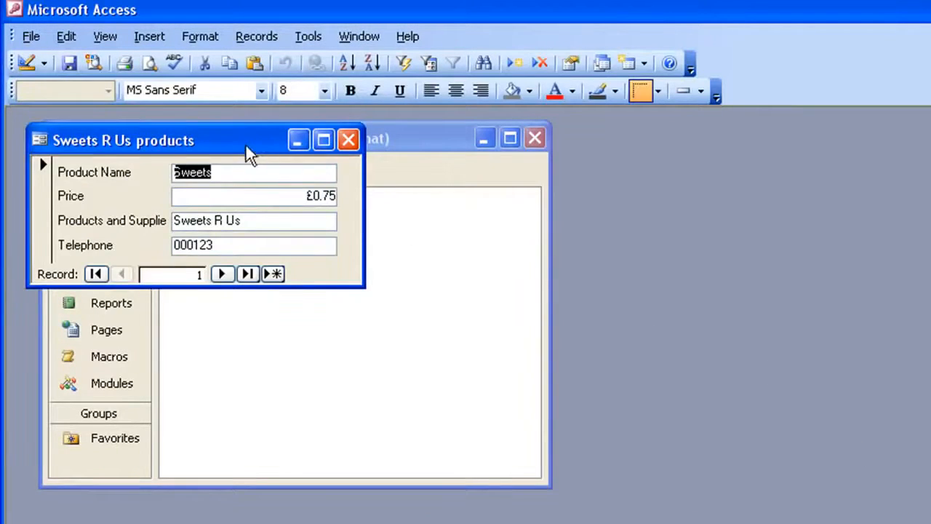
Move the new Sweets R Us products form clear and browse through its records to the fourth one.
left_click_drag(246, 145, 337, 258)
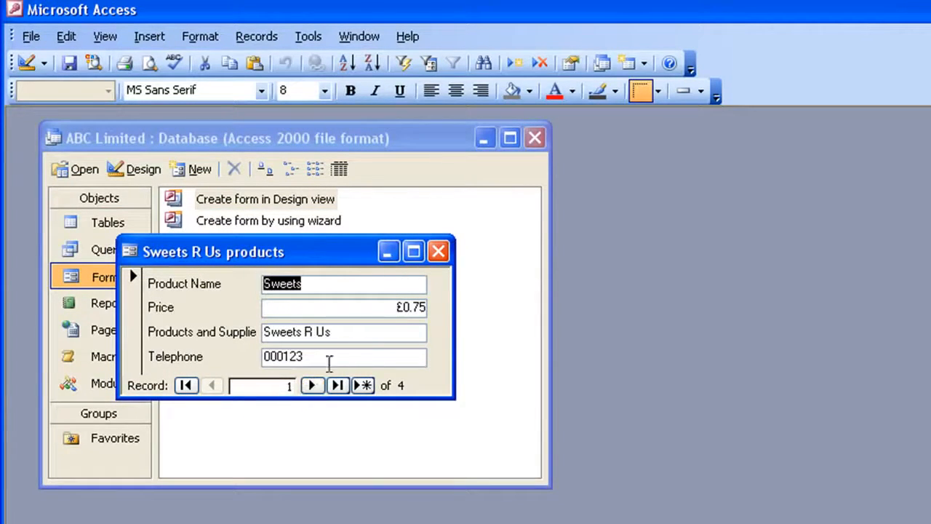
left_click(313, 385)
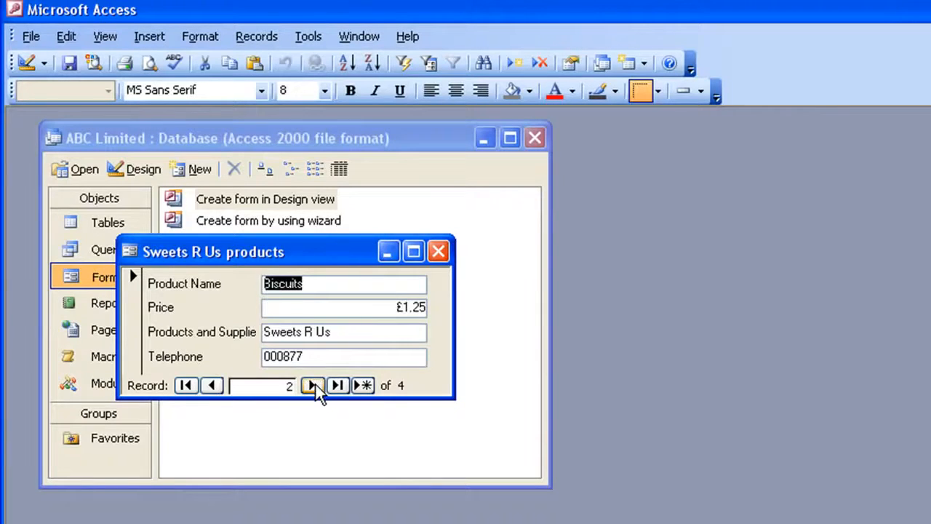
left_click(313, 385)
left_click(313, 386)
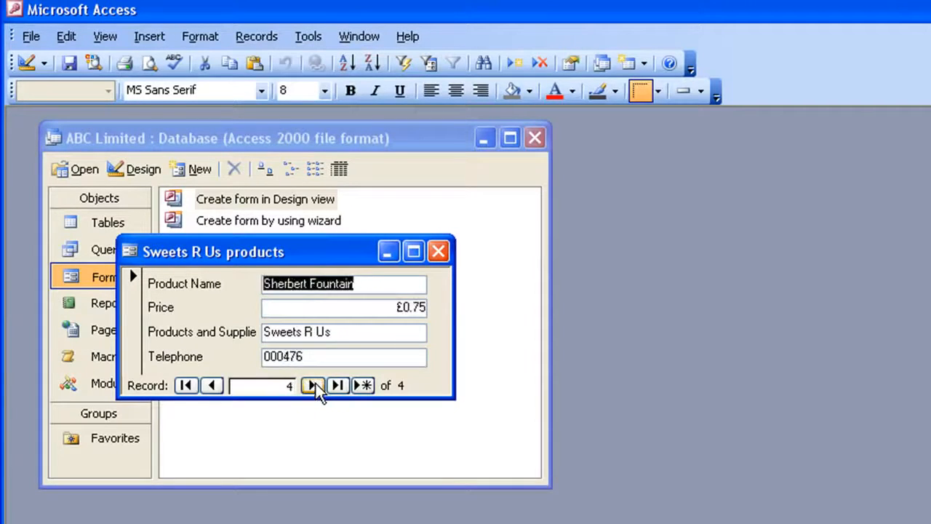
Open the Products and Suppliers form beside the Sweets R Us products form to compare them, and close both forms.
left_click_drag(318, 248, 301, 314)
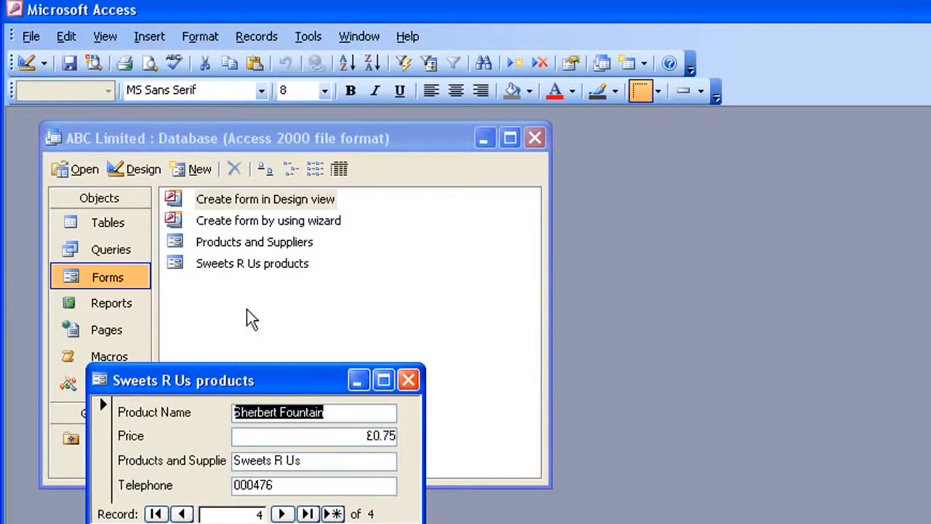
left_click(188, 240)
double_click(187, 240)
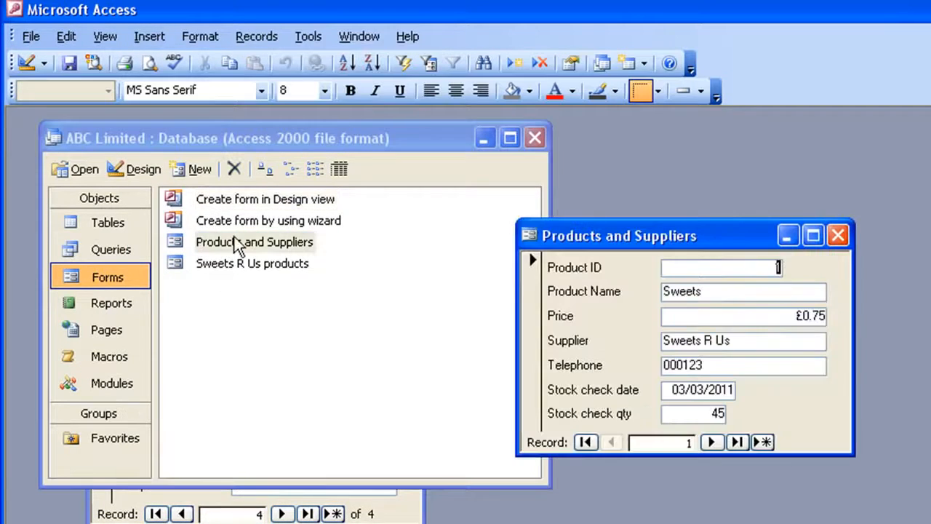
left_click(418, 513)
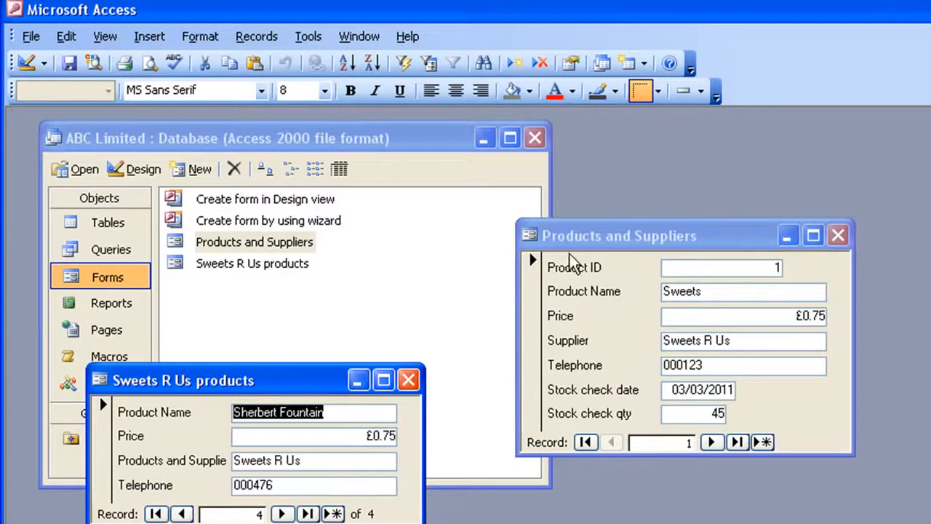
left_click_drag(598, 234, 525, 176)
left_click_drag(270, 375, 263, 314)
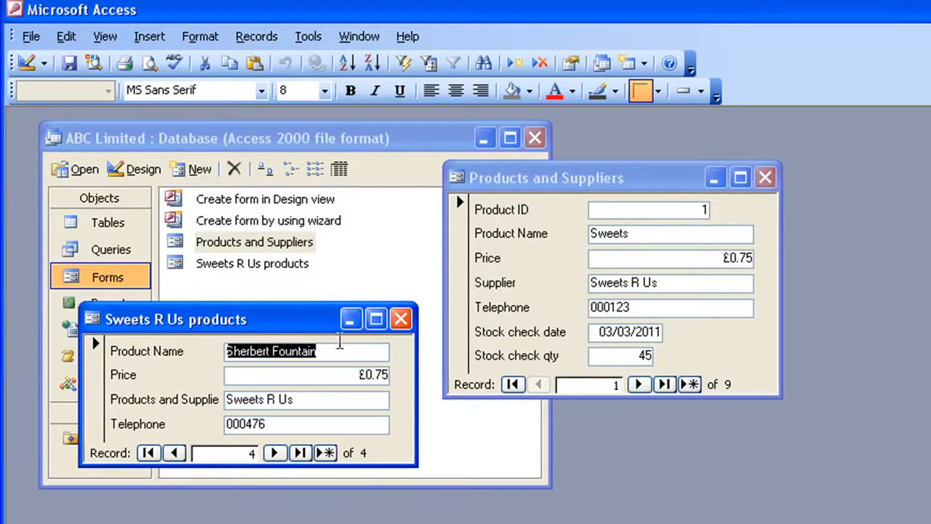
left_click(400, 318)
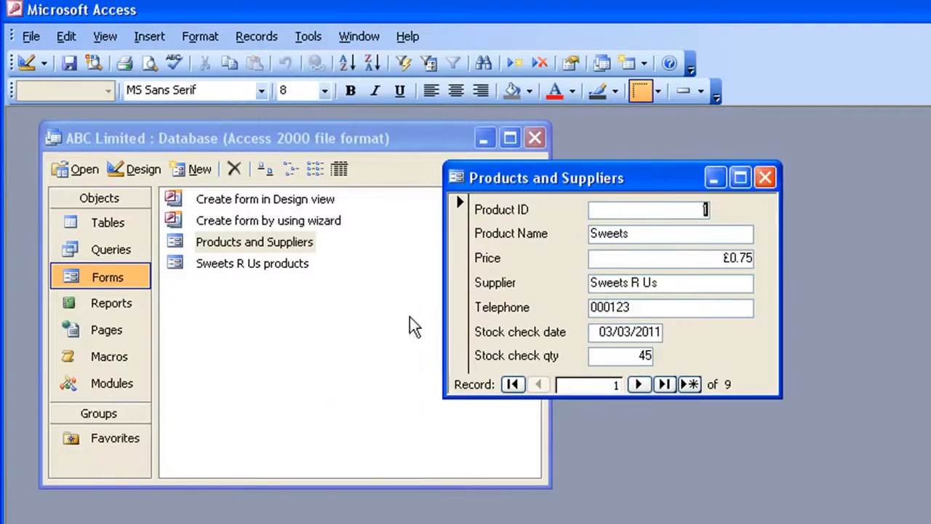
left_click(765, 178)
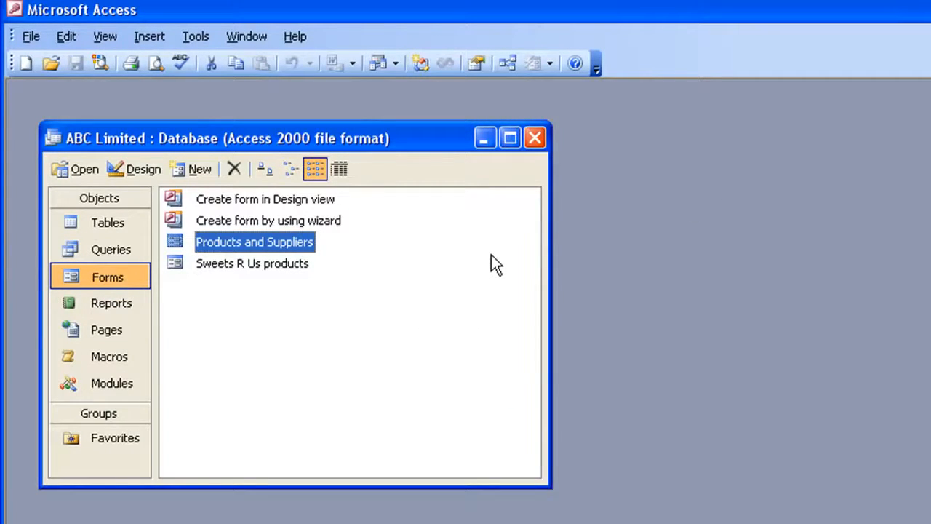
Start a new report with the Report Wizard, based on the Products and Suppliers table.
left_click(101, 306)
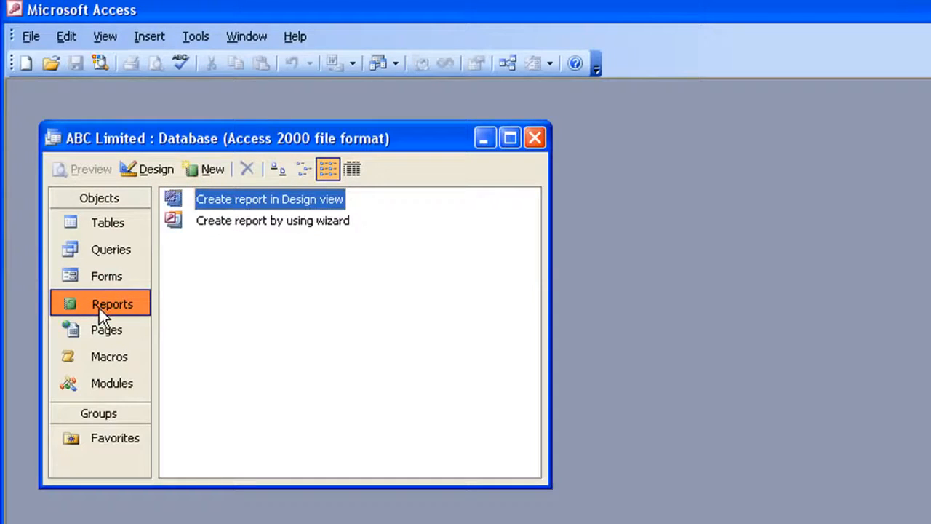
left_click(203, 174)
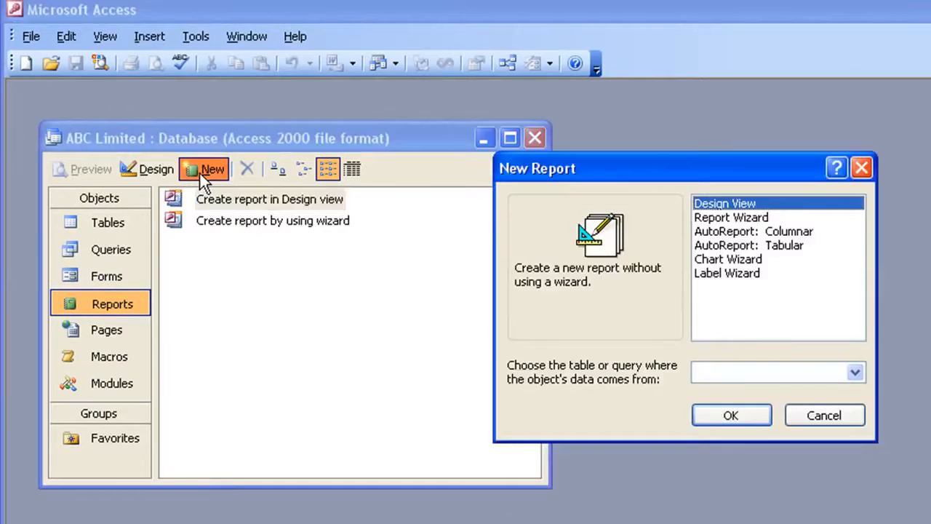
left_click(728, 217)
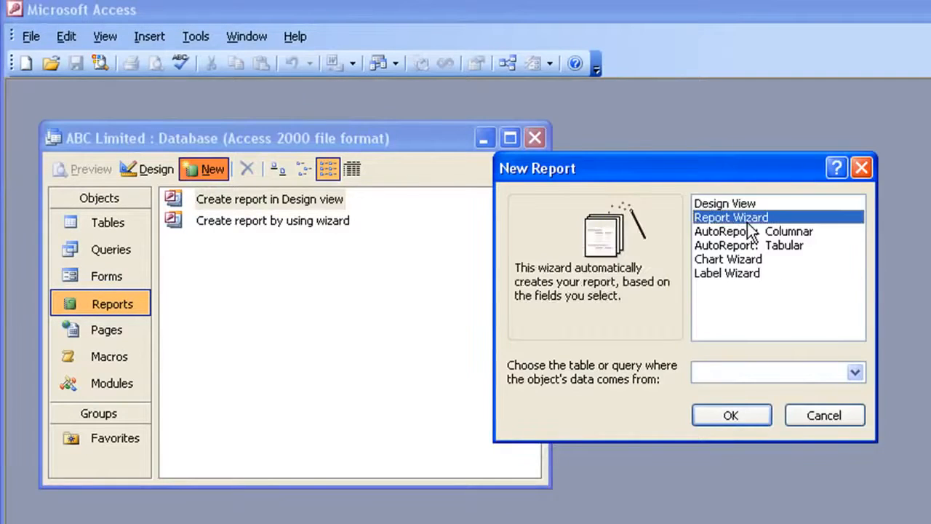
left_click(856, 374)
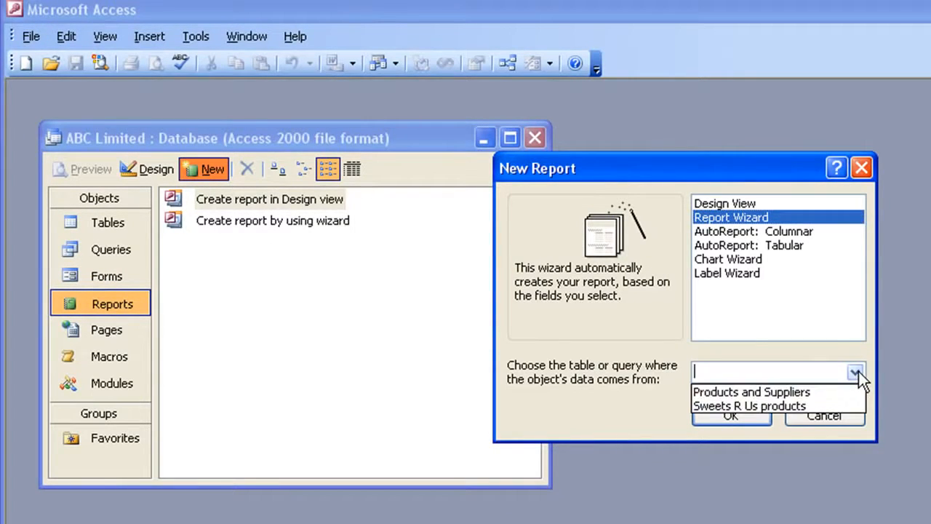
left_click(735, 391)
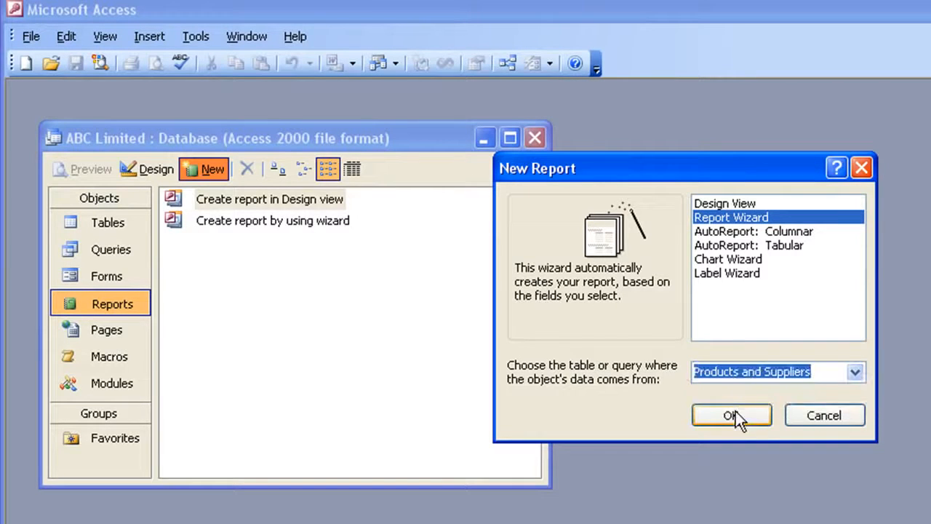
left_click(735, 413)
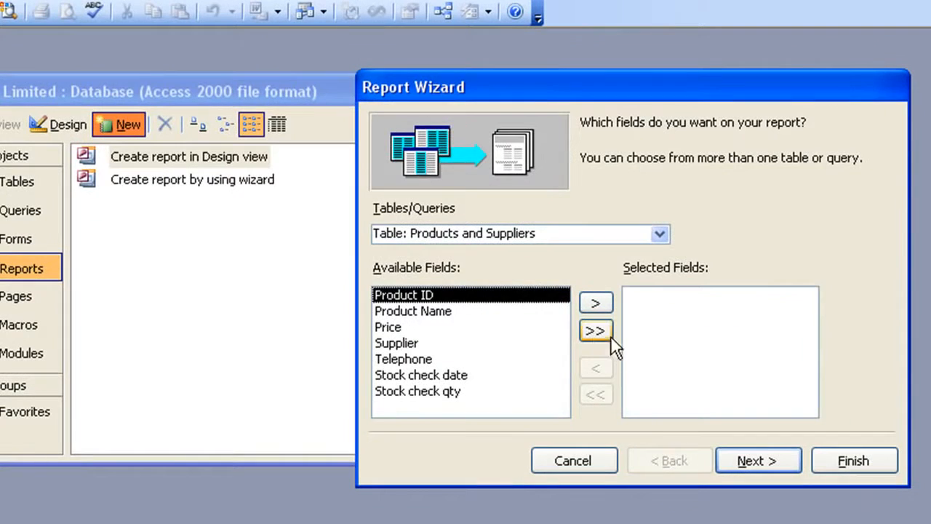
Include all table fields except Product ID in the report and continue to the grouping levels.
left_click(596, 330)
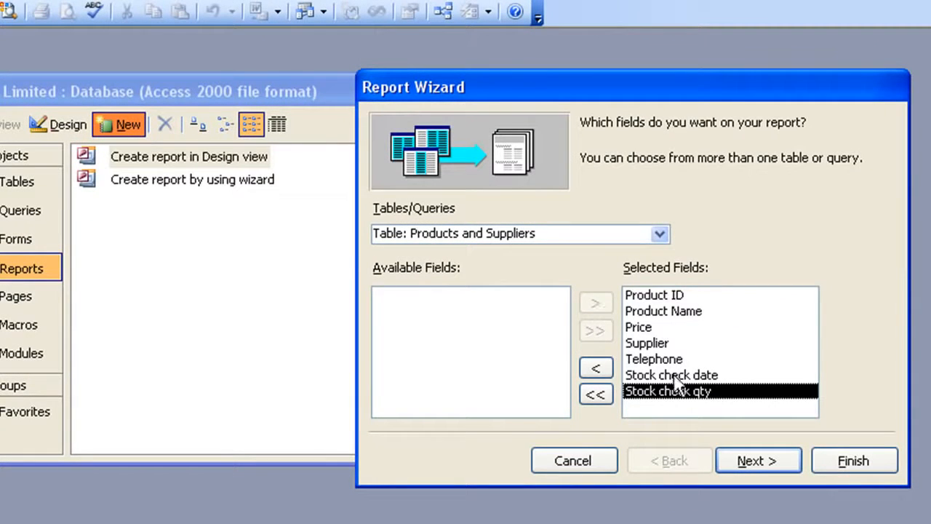
left_click(668, 297)
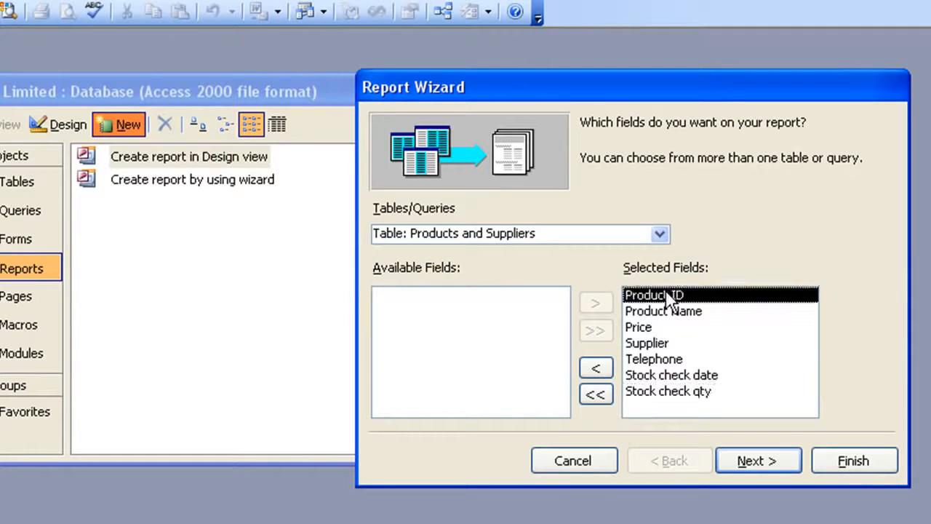
left_click(595, 368)
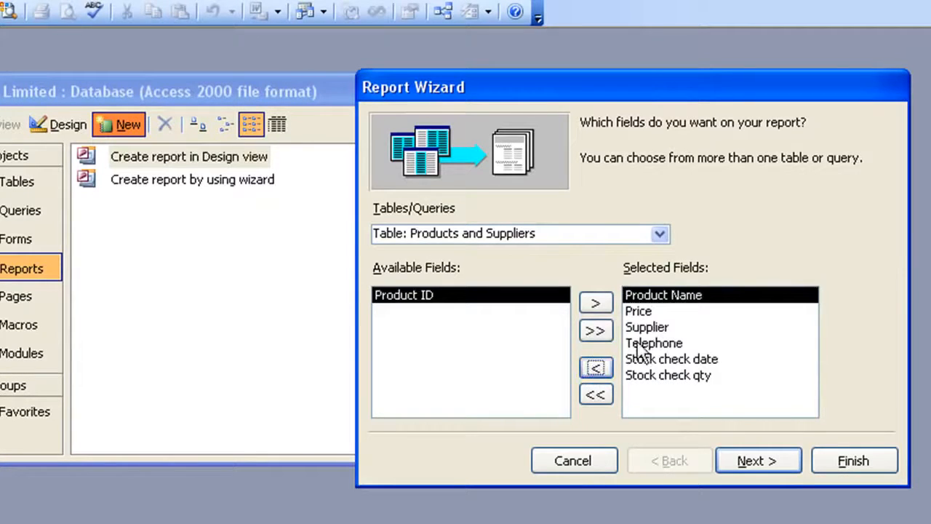
left_click(740, 458)
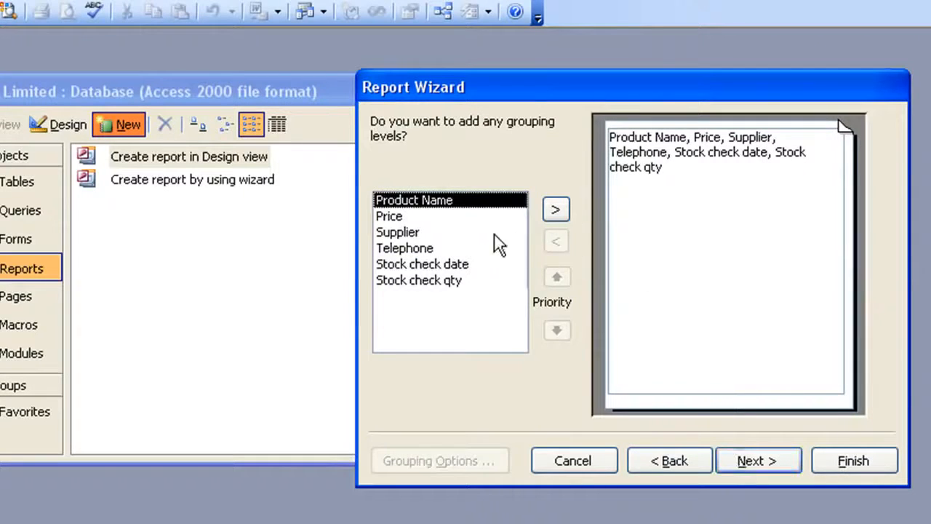
Group the report by Supplier and continue to the sort order settings.
left_click(399, 232)
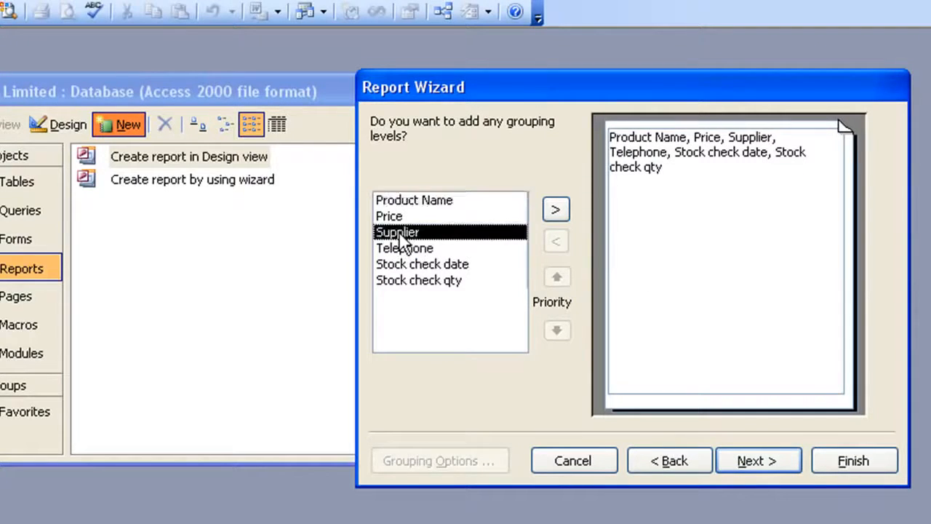
left_click(554, 208)
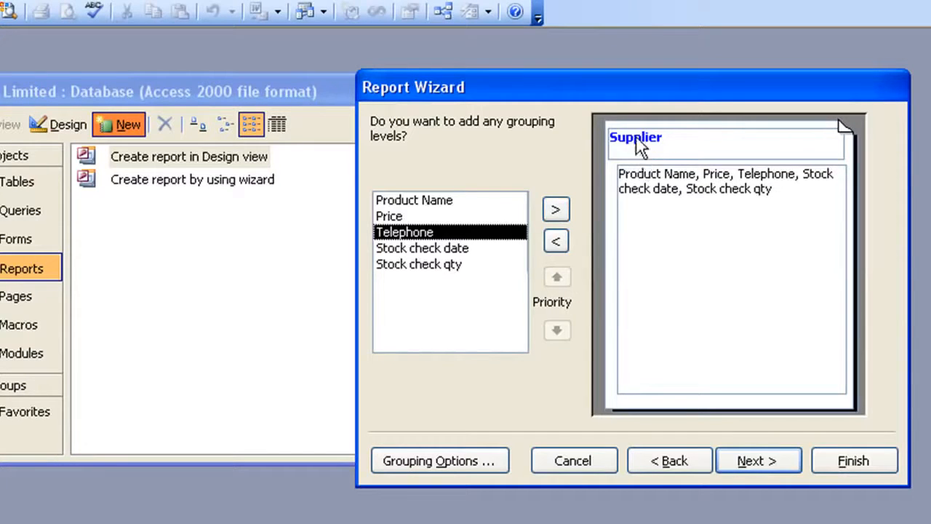
left_click(750, 460)
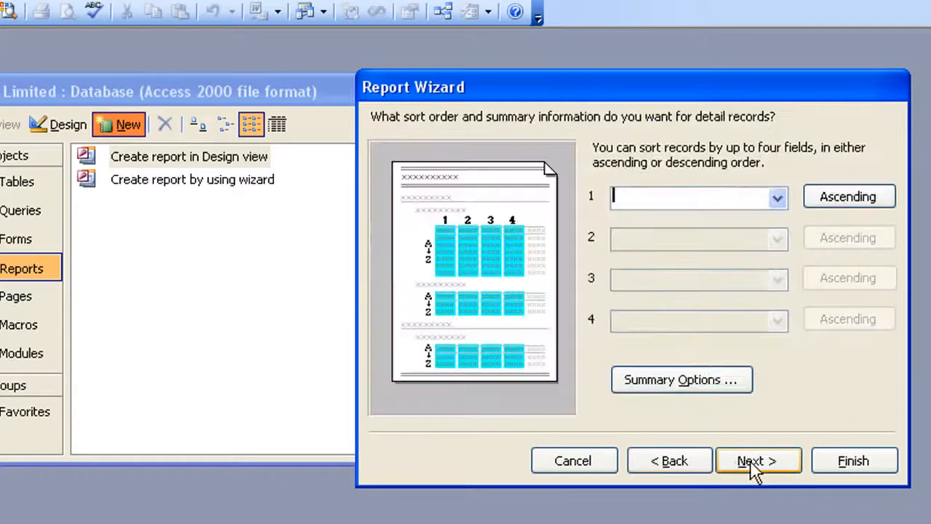
Sort the report's detail records by Product Name ascending, add a Sum for Stock check qty, and continue to the layout settings.
left_click(777, 199)
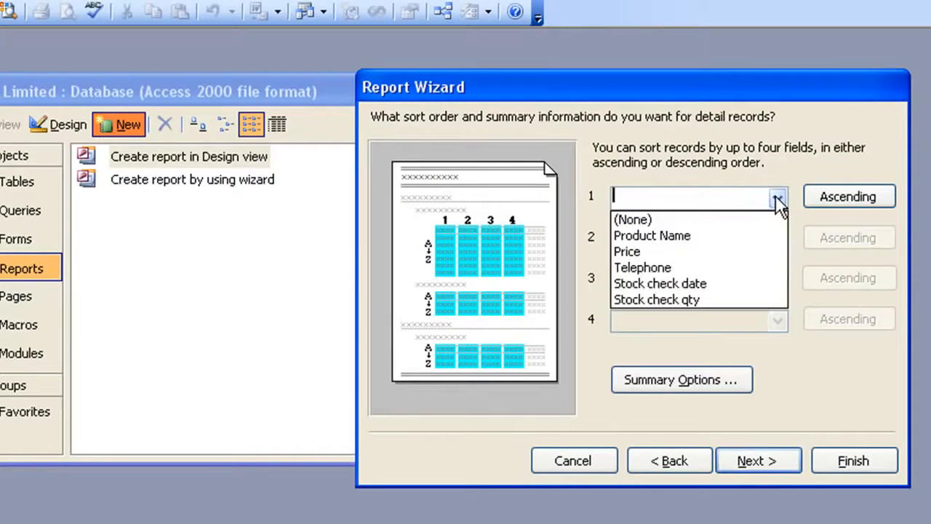
left_click(707, 235)
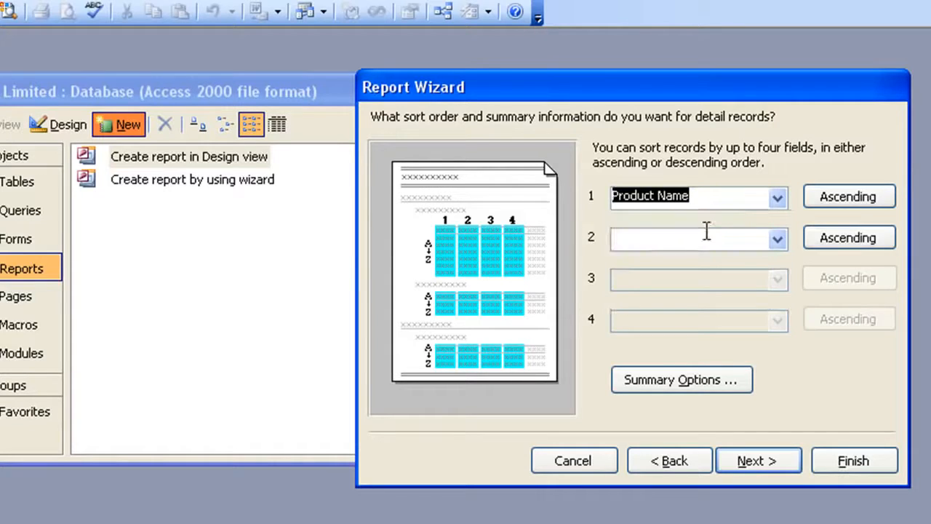
left_click(665, 378)
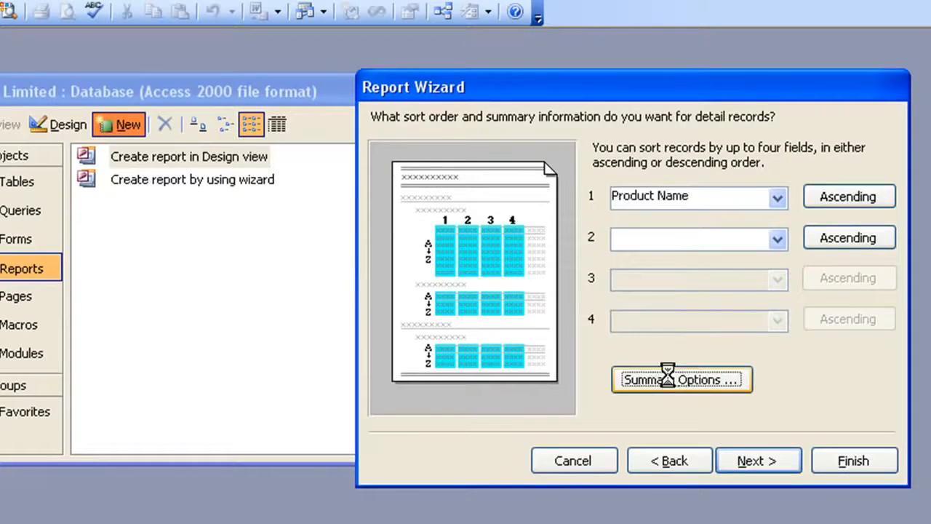
left_click(566, 214)
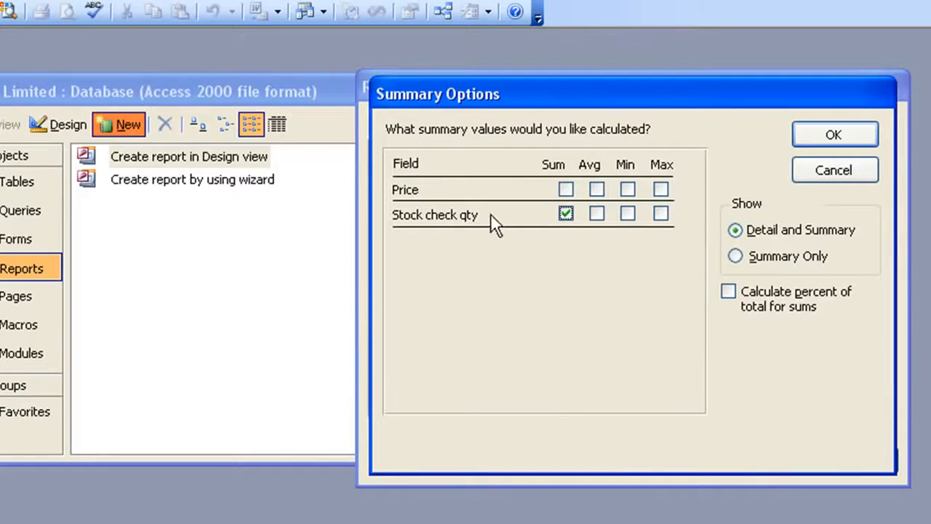
left_click(834, 134)
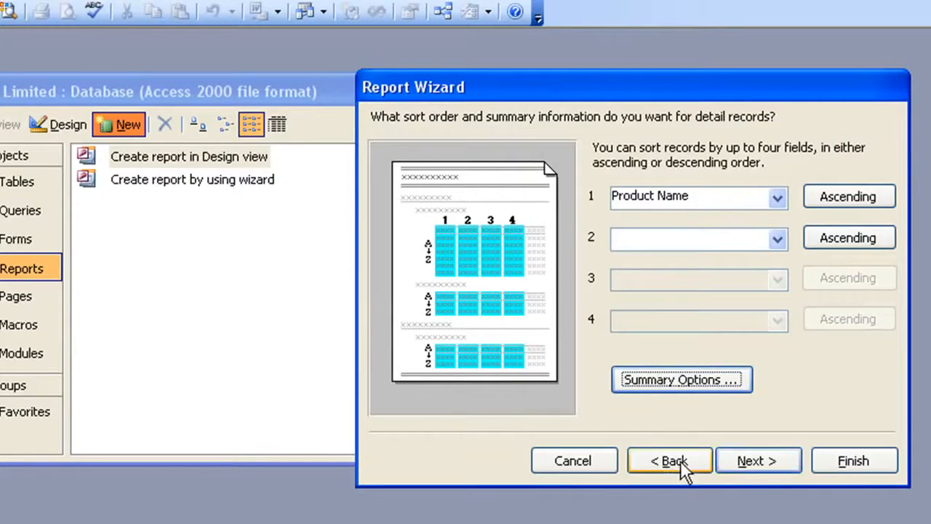
left_click(749, 466)
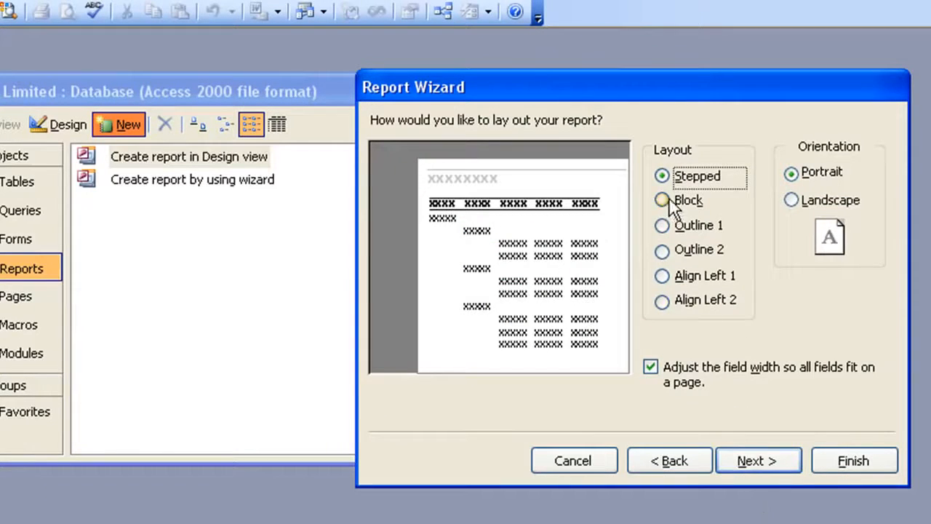
Keep the Stepped layout in Portrait orientation, preview the Soft Gray and Formal styles, and choose the Corporate style for the report.
left_click(739, 467)
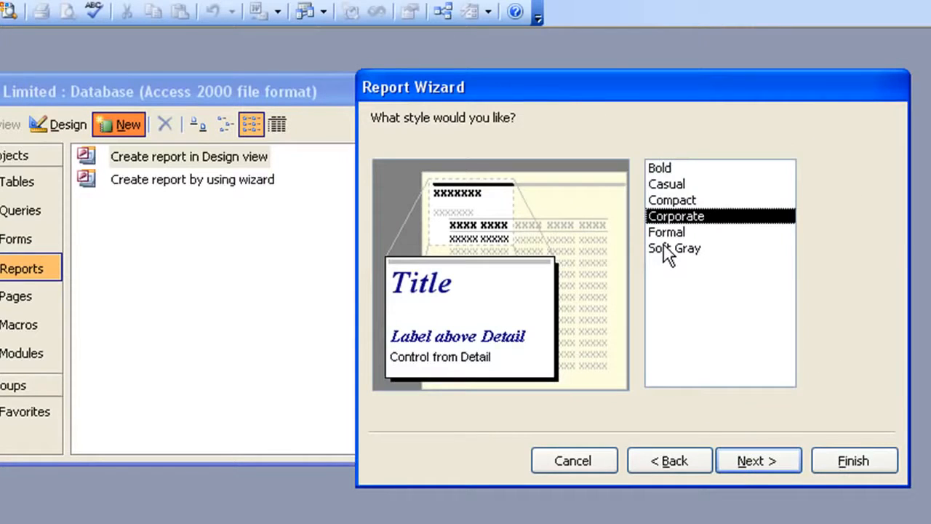
left_click(663, 247)
left_click(666, 232)
left_click(665, 218)
left_click(756, 463)
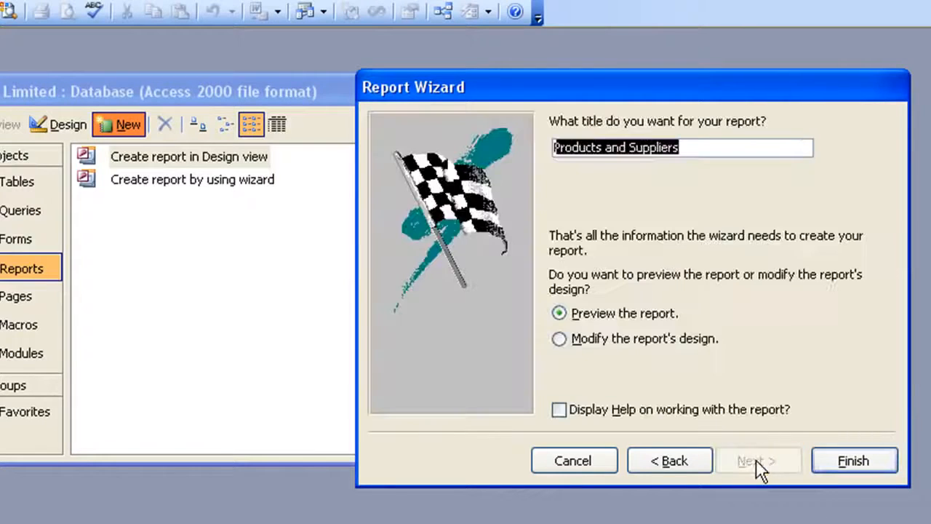
Title the report Products and Suppliers Report and finish the wizard with the report preview.
left_click(708, 148)
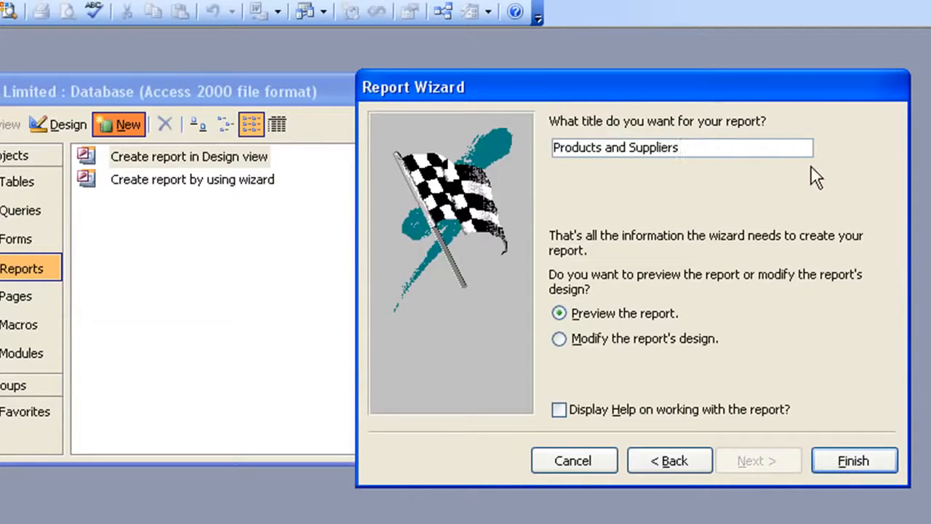
type("Report")
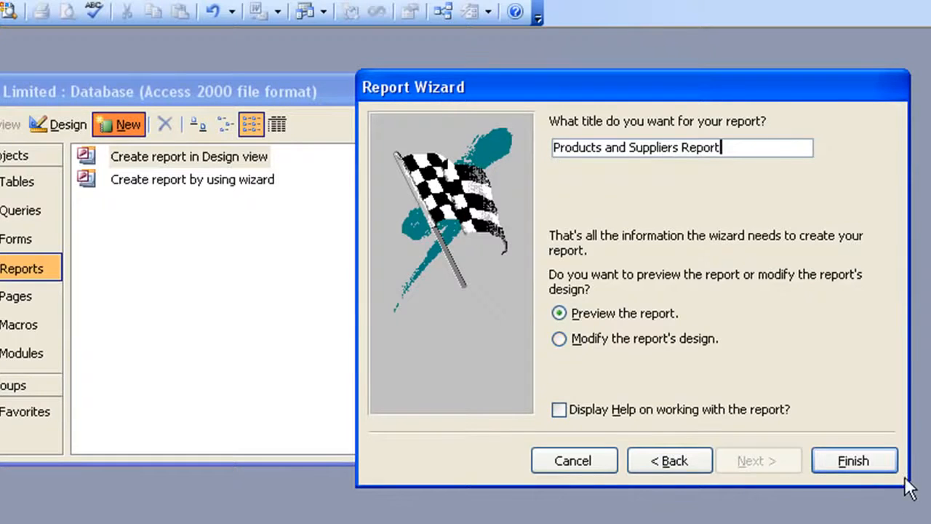
left_click(884, 463)
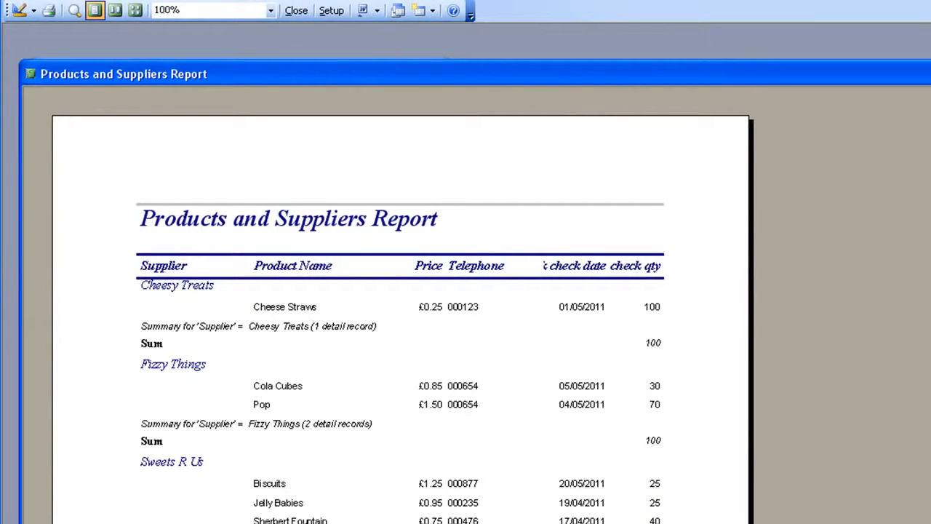
Examine the report preview's supplier groups, their Stock check qty sums and the grand total, and close the preview.
scroll(403, 305, "down", 3)
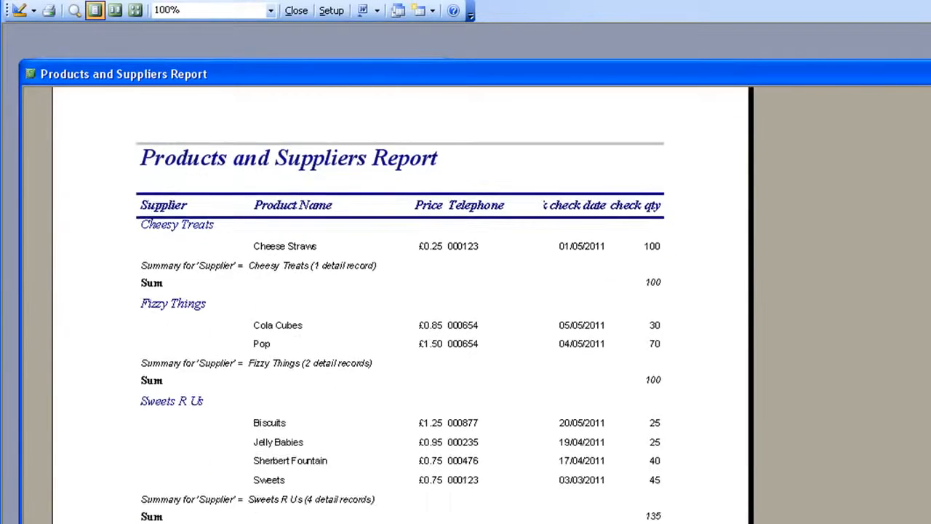
scroll(400, 305, "down", 2)
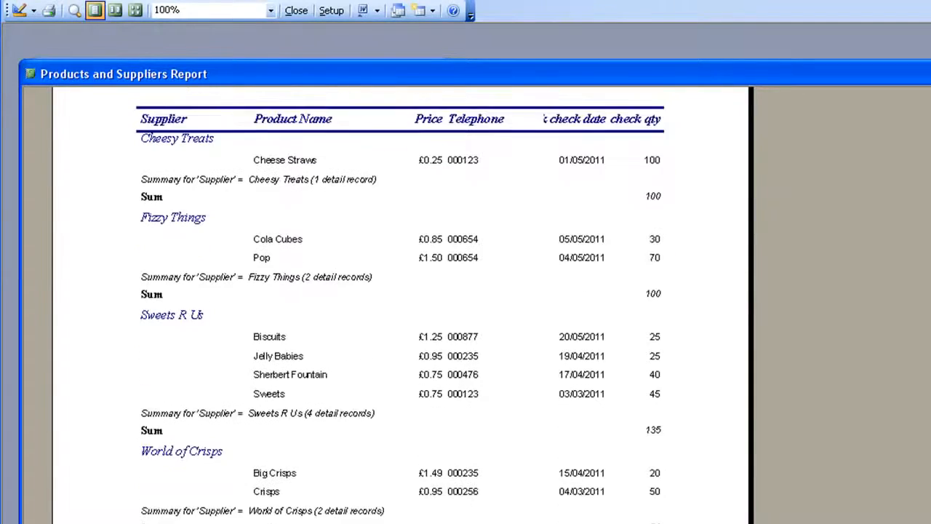
scroll(400, 305, "up", 1)
scroll(400, 305, "up", 1)
scroll(400, 306, "down", 7)
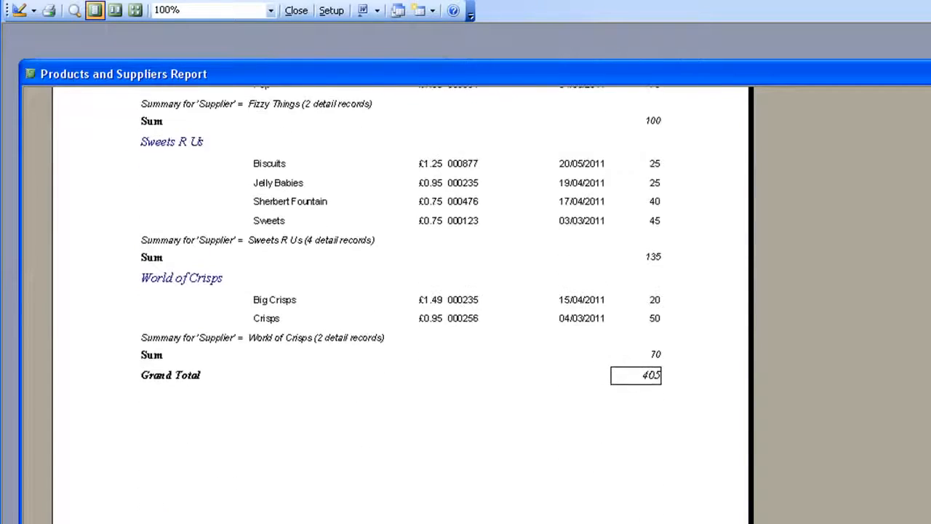
scroll(400, 305, "up", 7)
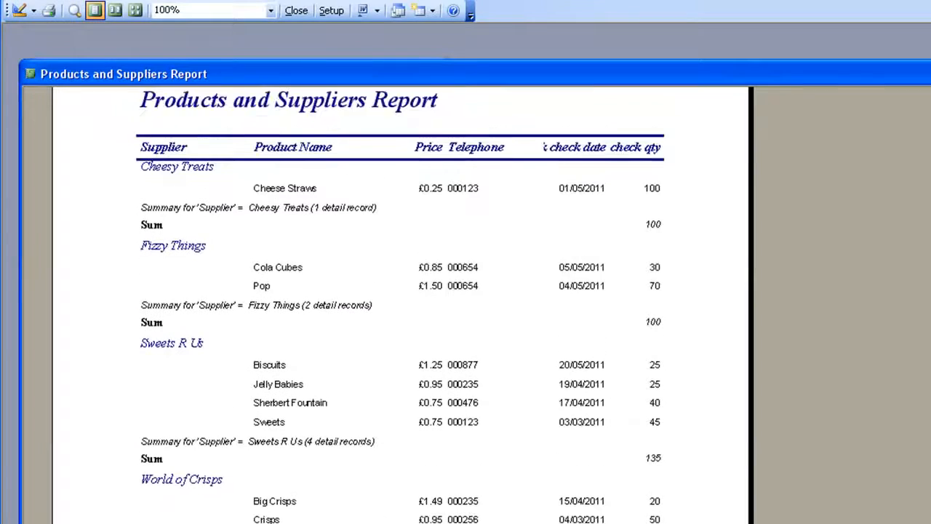
scroll(400, 306, "up", 5)
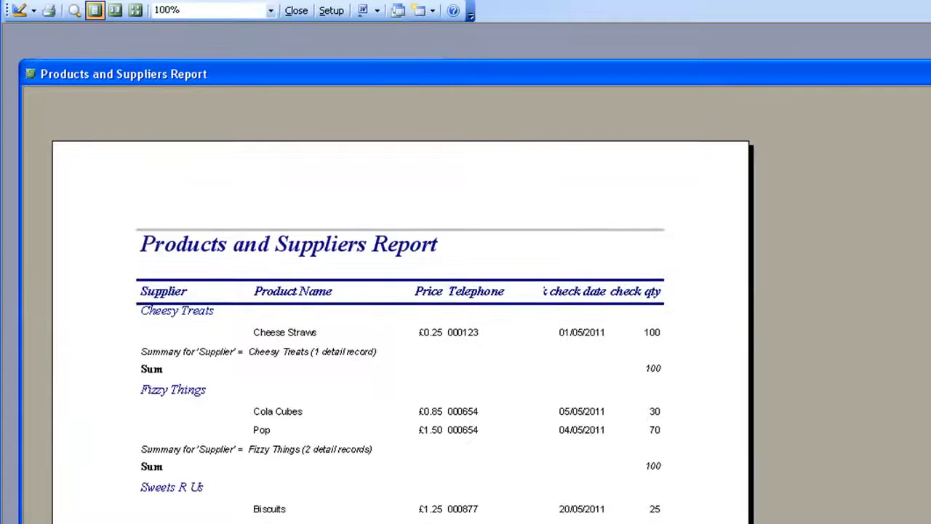
scroll(400, 305, "down", 5)
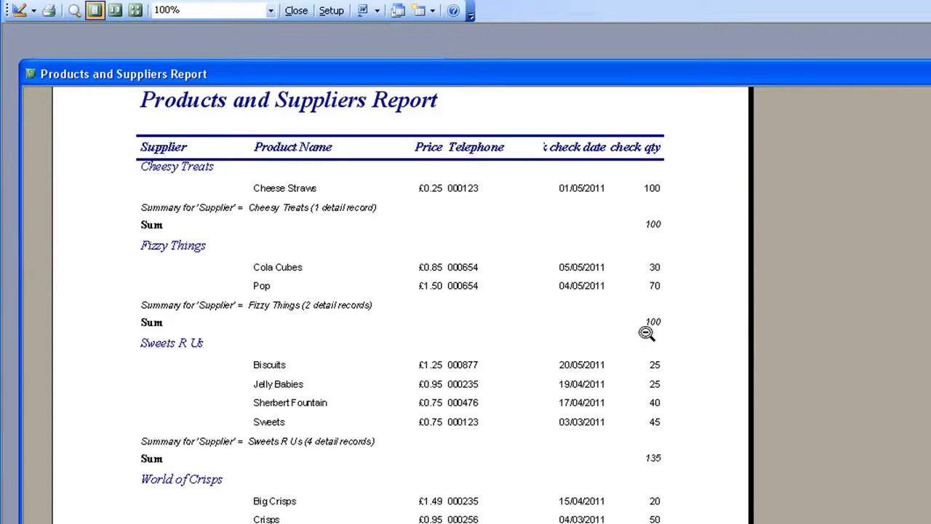
scroll(657, 410, "down", 5)
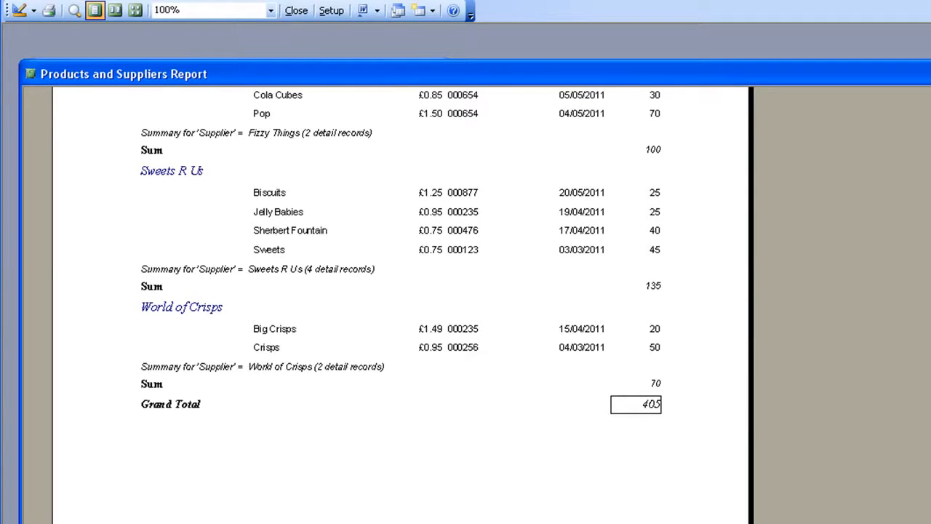
scroll(401, 293, "up", 5)
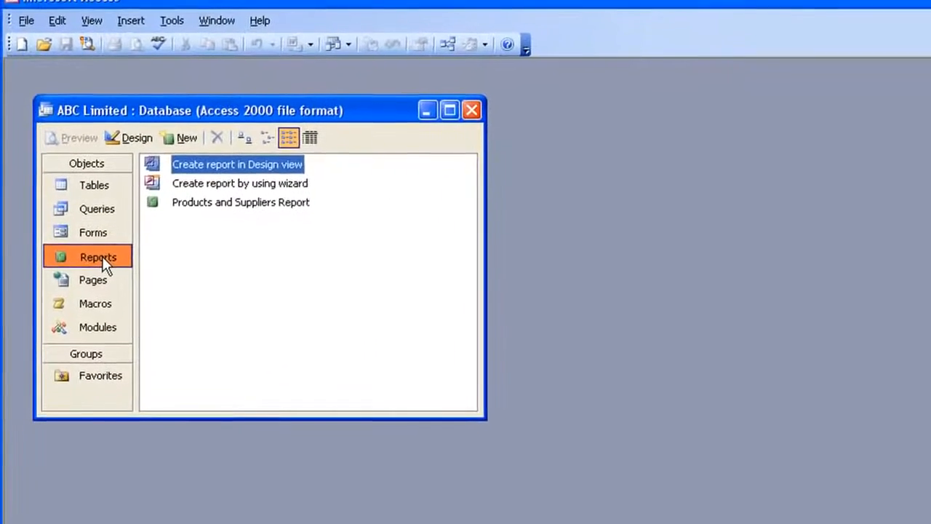
Review the database's saved forms and queries, and open the Products and Suppliers table.
left_click(108, 247)
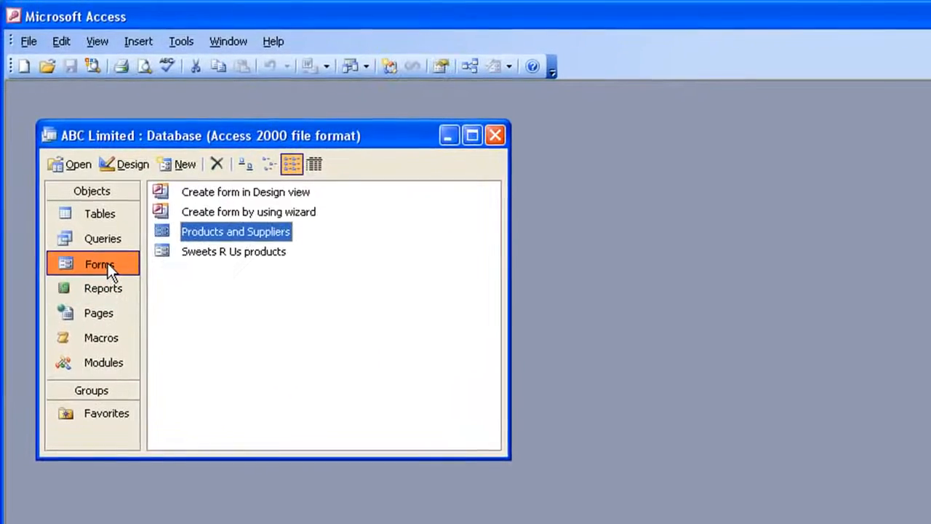
left_click(70, 237)
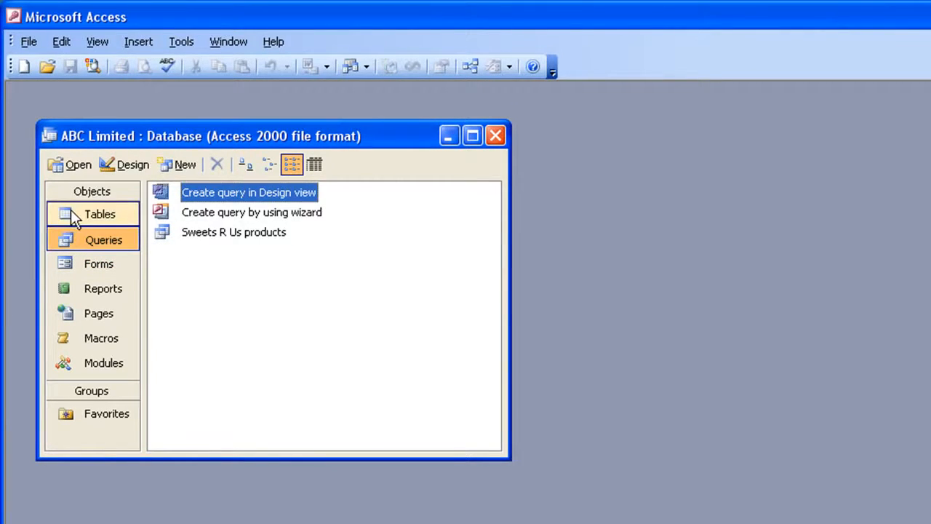
left_click(71, 211)
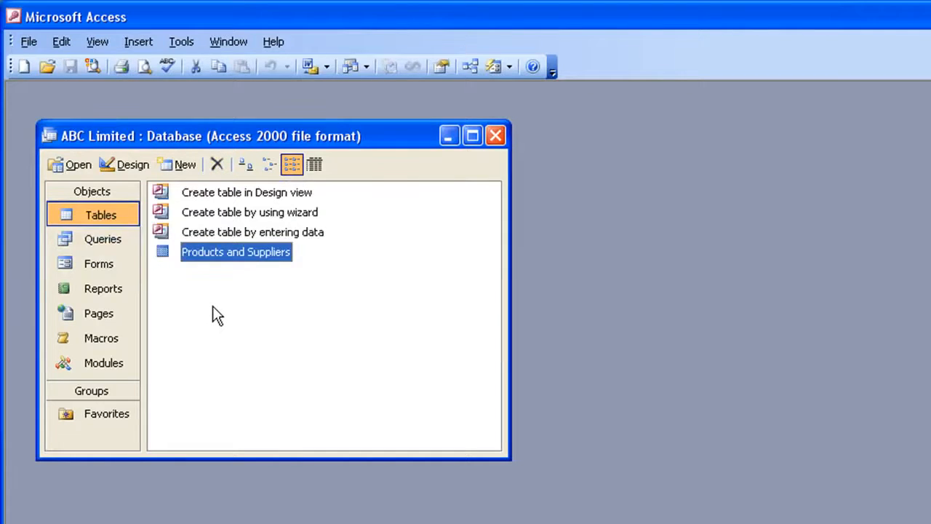
double_click(166, 254)
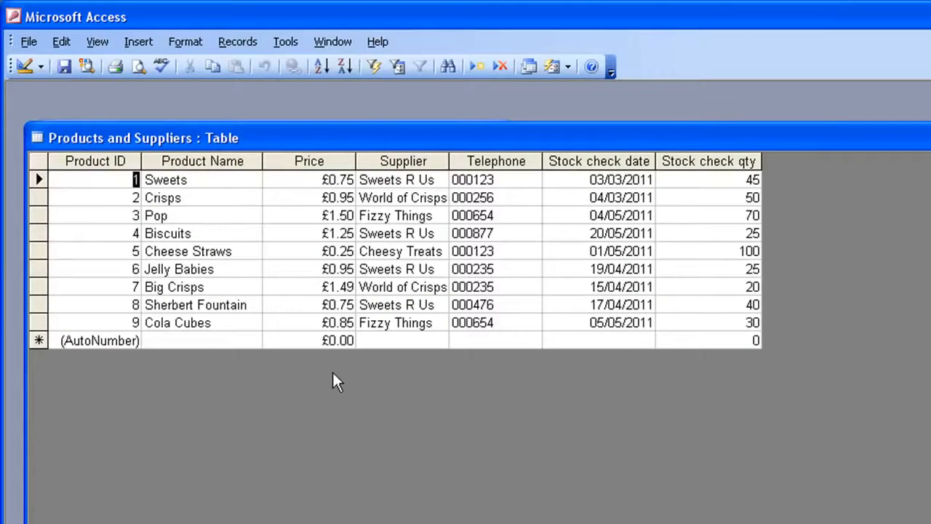